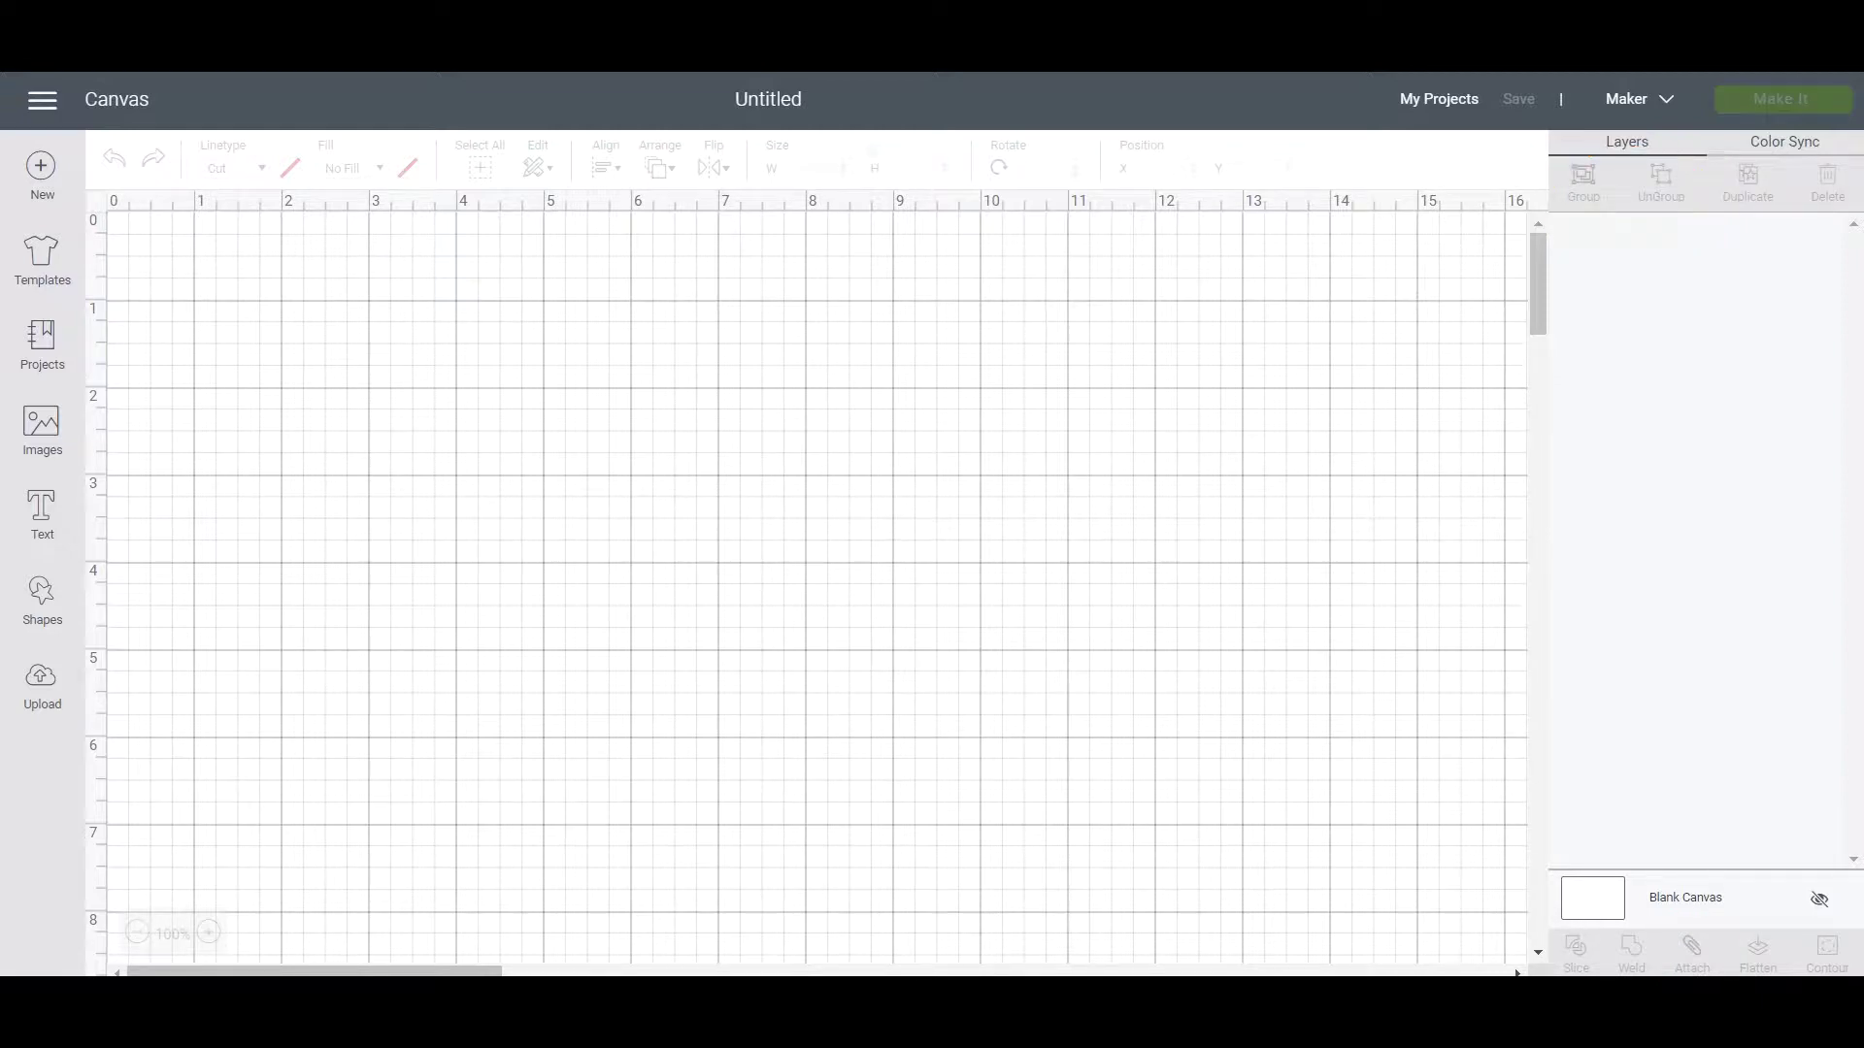
Find the tote bag templates with the search "tote" and place the Totes template on the canvas
{"action": "left_click", "coordinate": [37, 251]}
{"action": "left_click", "coordinate": [1488, 153]}
{"action": "type", "text": "tote"}
{"action": "left_click", "coordinate": [331, 280]}
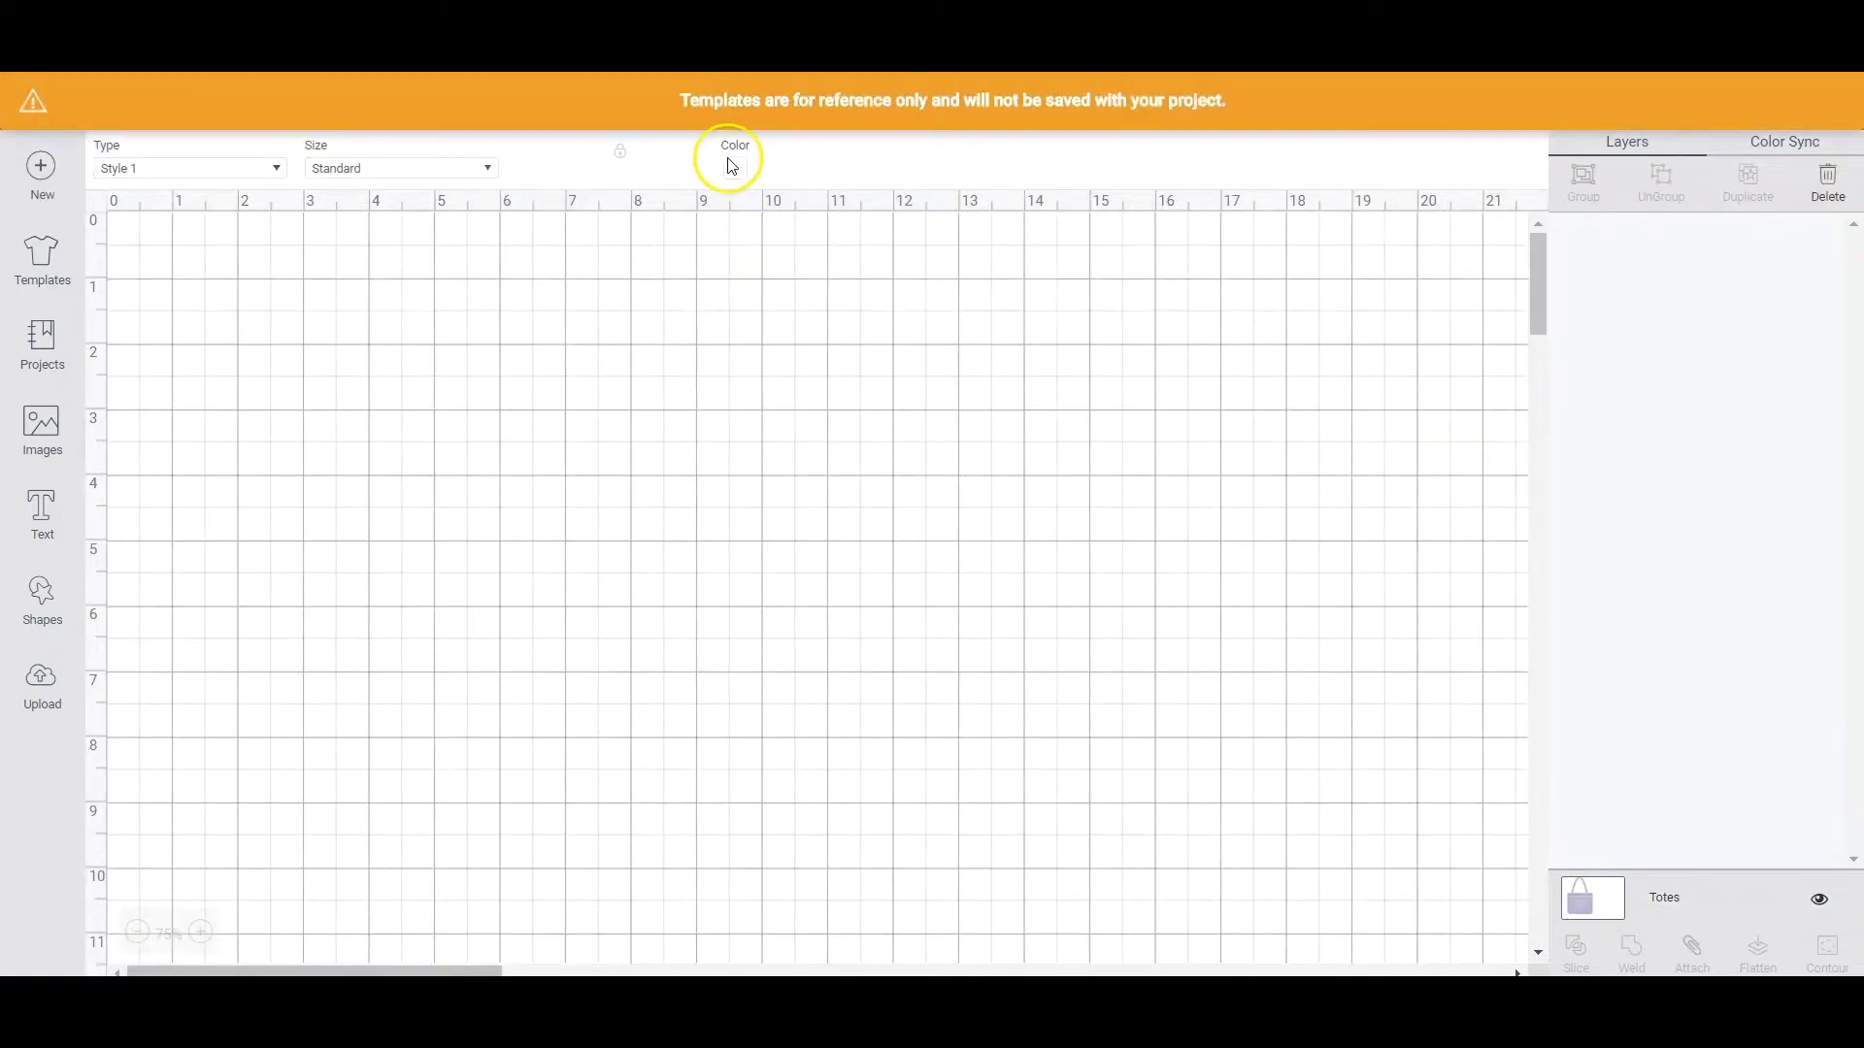
Color the tote template light gray and fit the whole bag in view
{"action": "left_click", "coordinate": [735, 173]}
{"action": "left_click", "coordinate": [786, 324]}
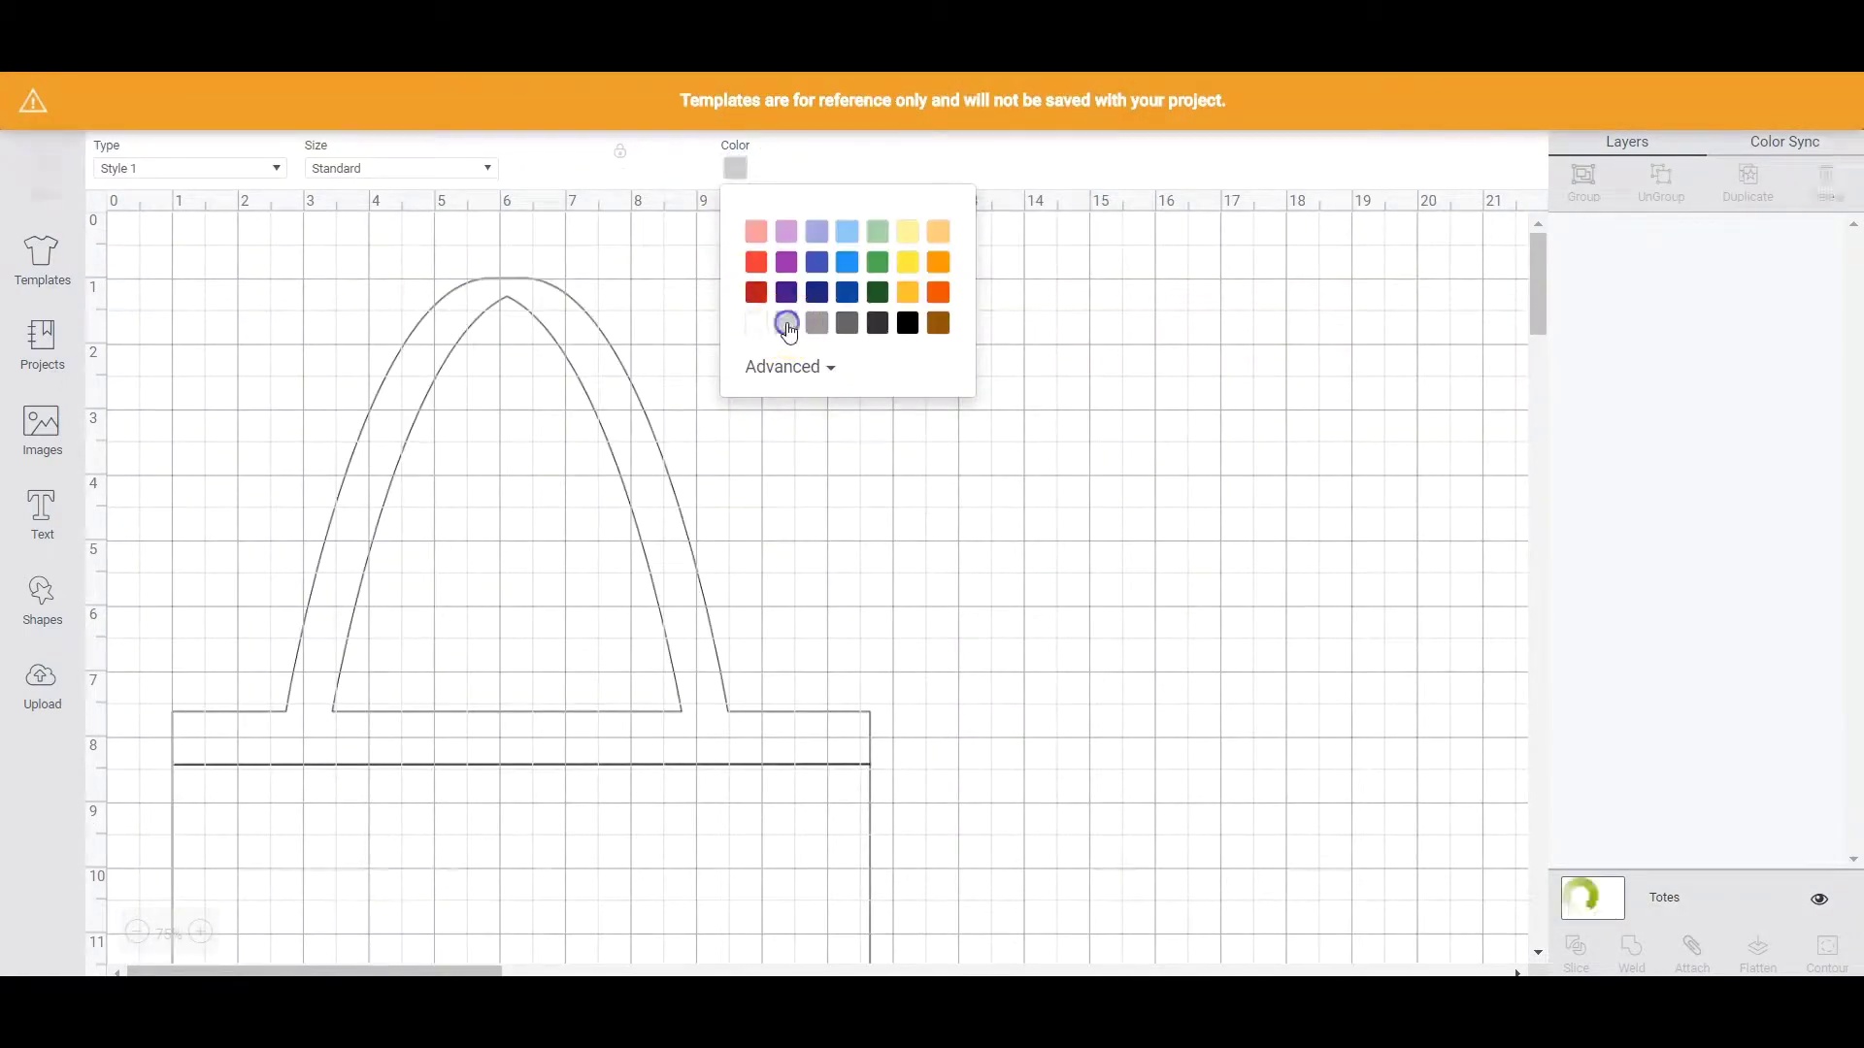
{"action": "left_click", "coordinate": [137, 932]}
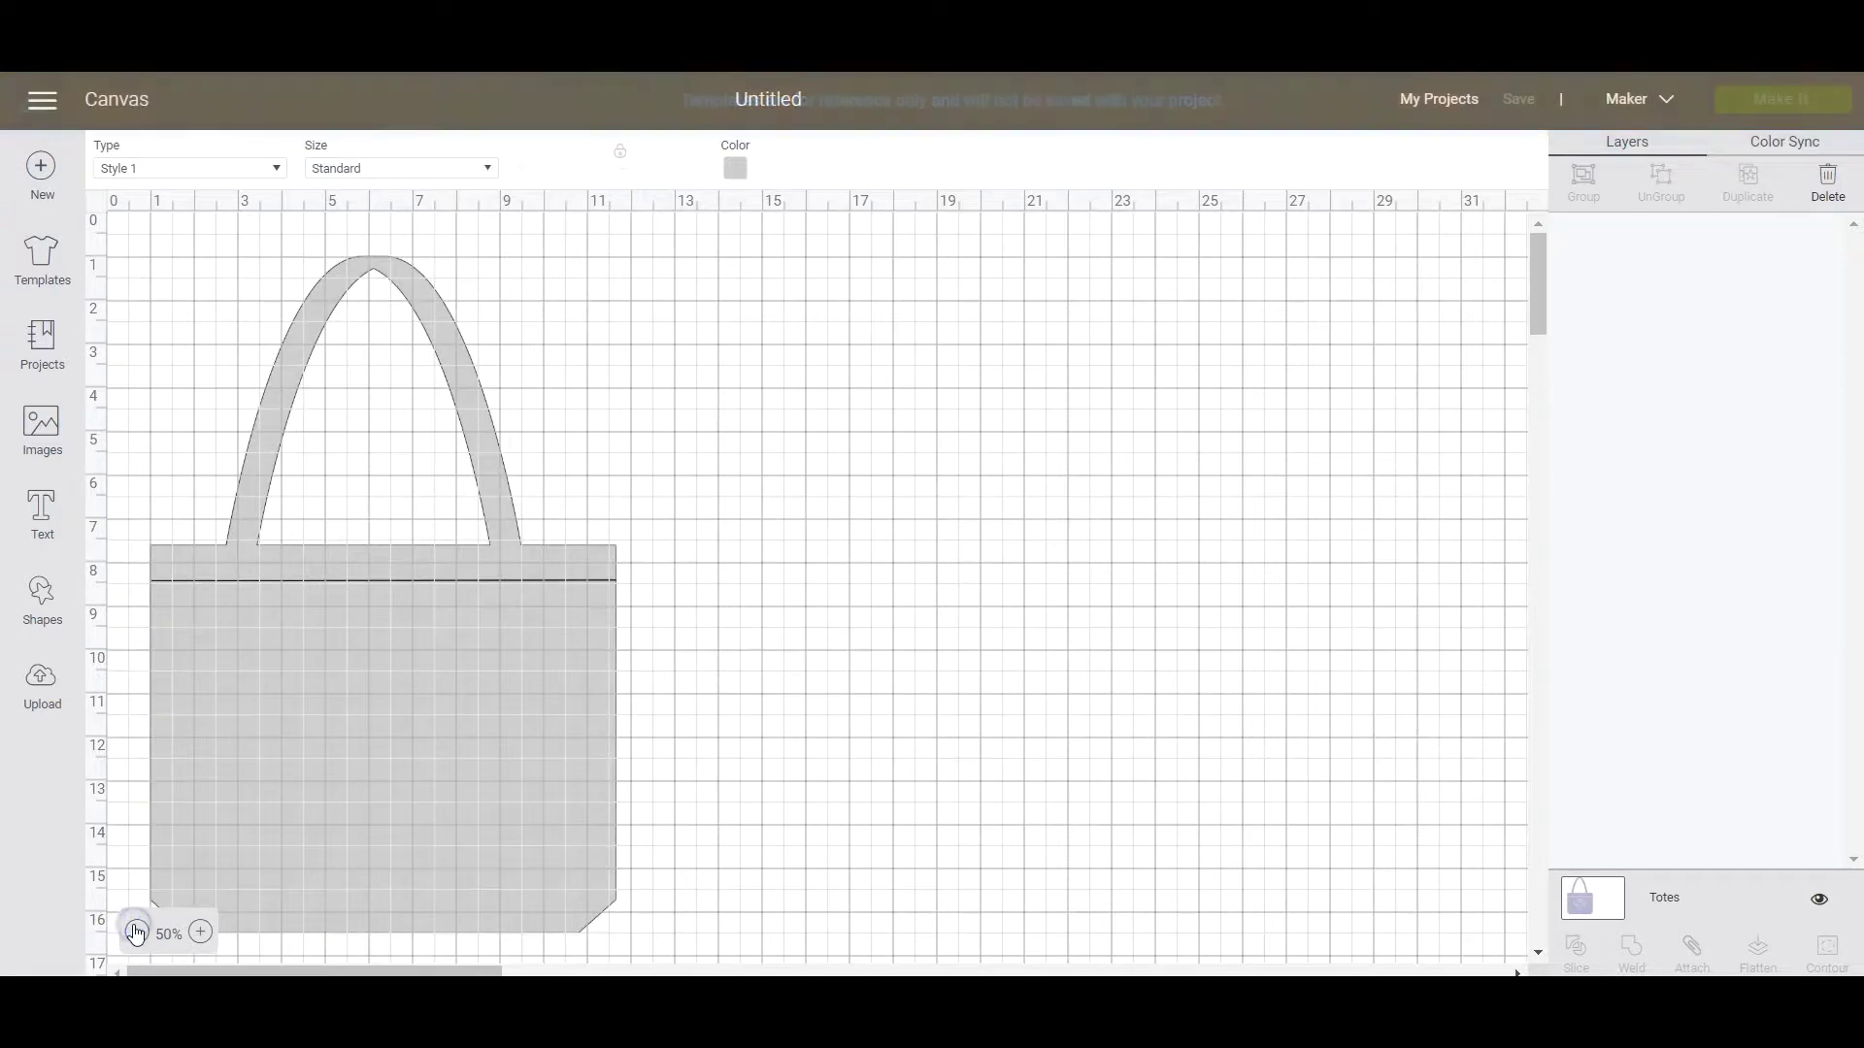
Insert the Makers Gonna Make phrase, the All the Things phrase and the Sloth Slow Crafter image from the Makers Gonna Make cartridge
{"action": "left_click", "coordinate": [66, 448]}
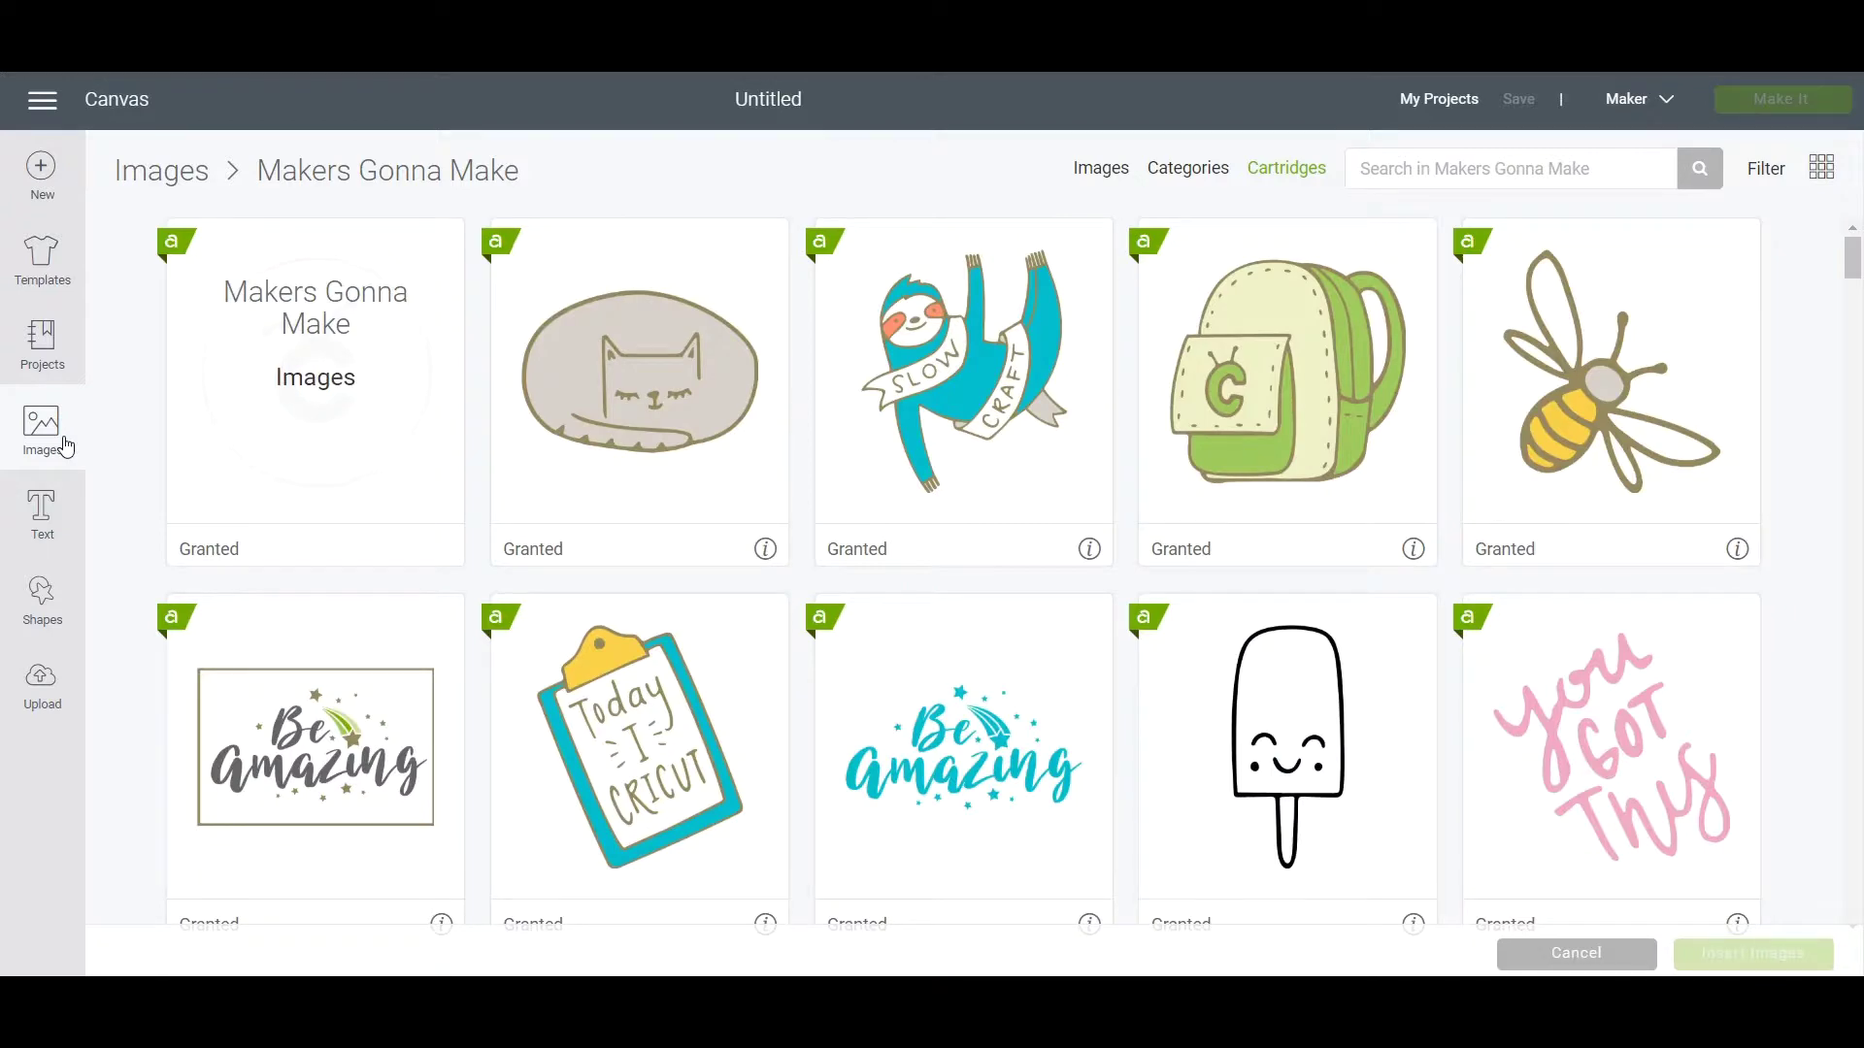
{"action": "left_click", "coordinate": [441, 383]}
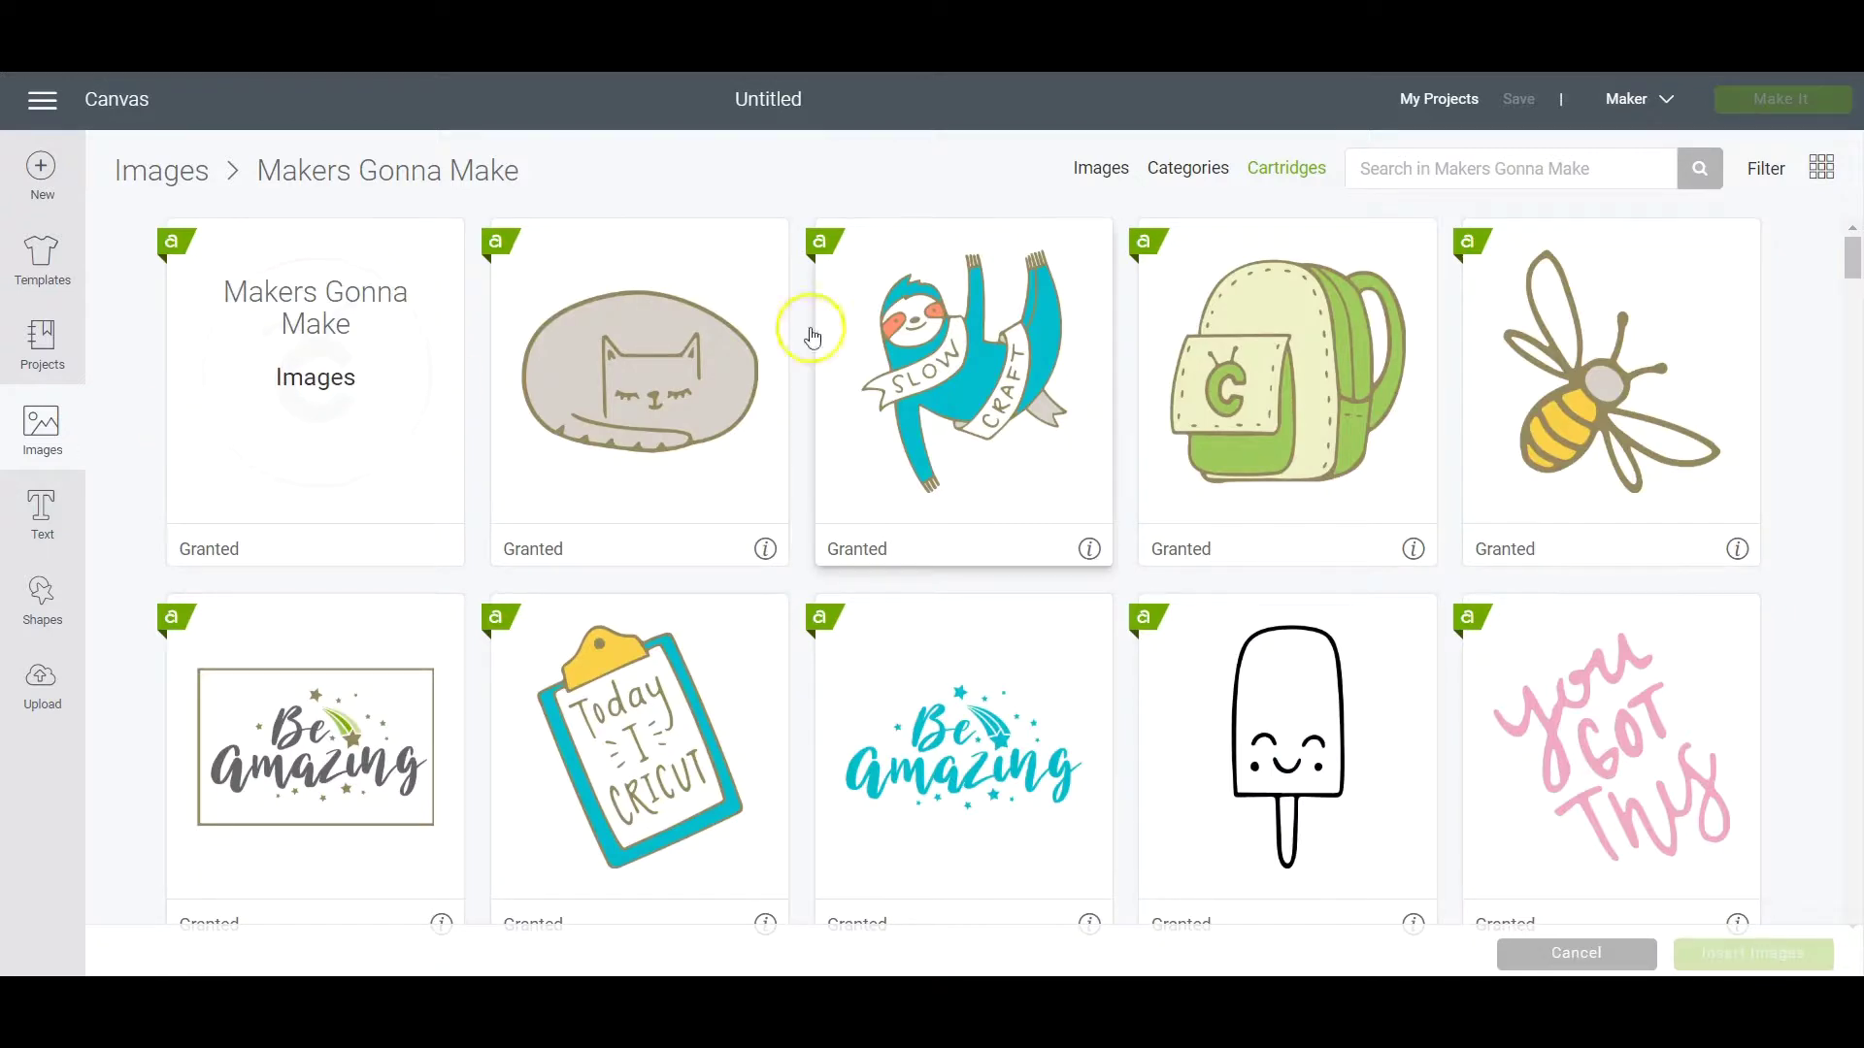
{"action": "scroll", "coordinate": [769, 428], "scroll_direction": "down", "scroll_amount": 6}
{"action": "left_click", "coordinate": [773, 445]}
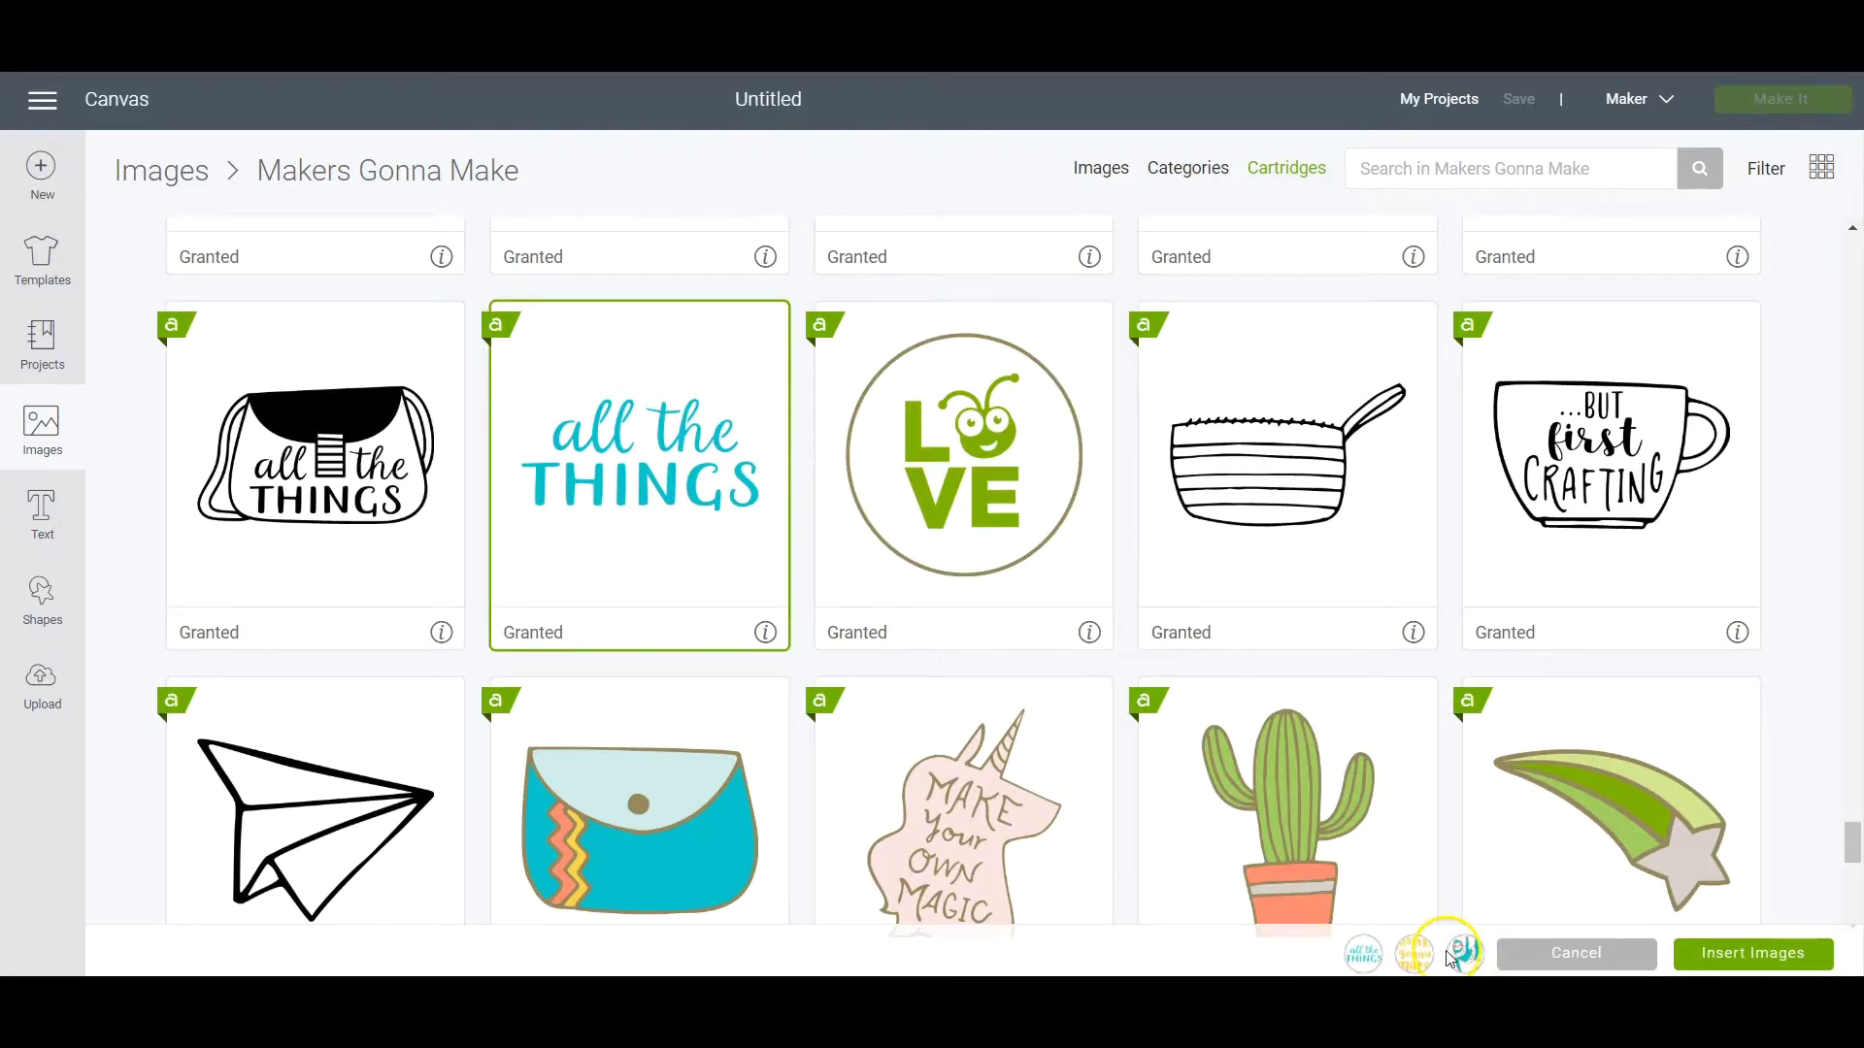
{"action": "left_click", "coordinate": [1753, 952]}
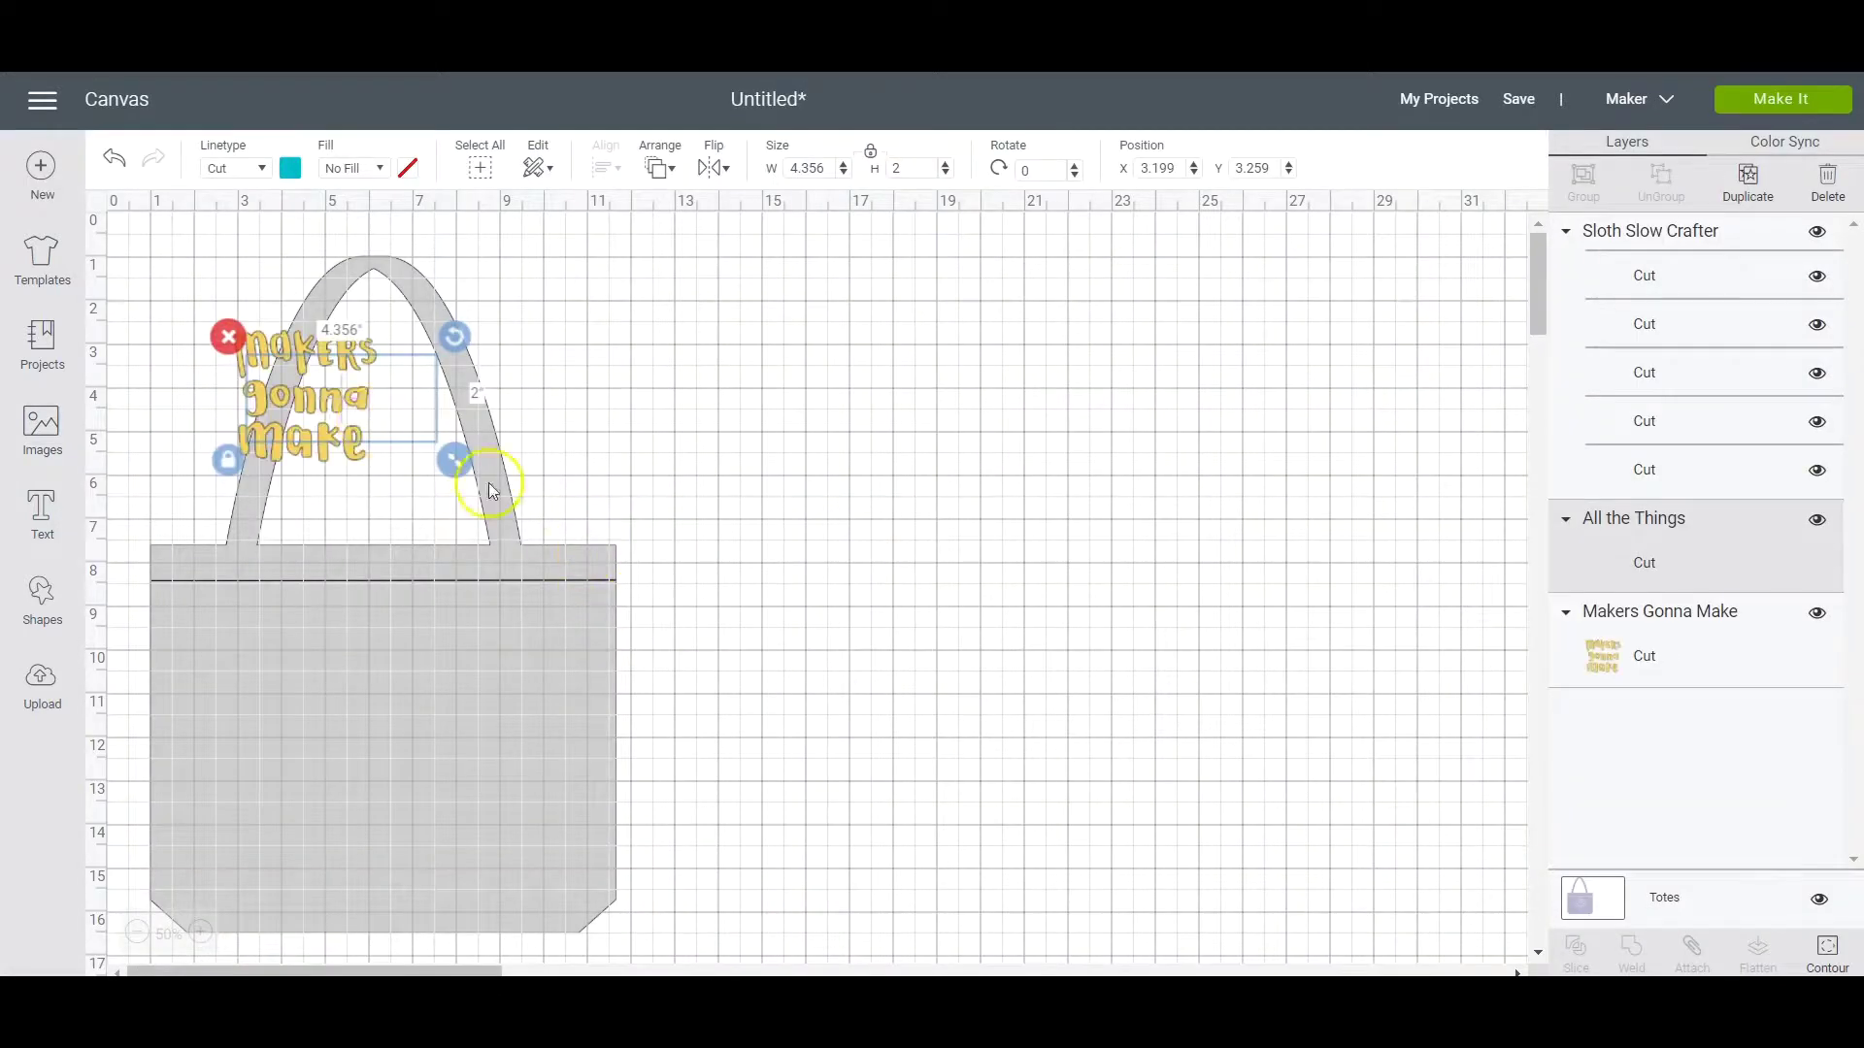
Place the sloth at the tote's upper left, with the Makers Gonna Make phrase above All the Things in the middle
{"action": "left_click_drag", "start_coordinate": [308, 410], "coordinate": [235, 615]}
{"action": "left_click_drag", "start_coordinate": [380, 432], "coordinate": [423, 806]}
{"action": "left_click_drag", "start_coordinate": [340, 394], "coordinate": [438, 685]}
Center the Makers Gonna Make and All the Things phrases horizontally with each other and shift the pair slightly lower on the tote
{"action": "left_click_drag", "start_coordinate": [347, 587], "coordinate": [452, 881]}
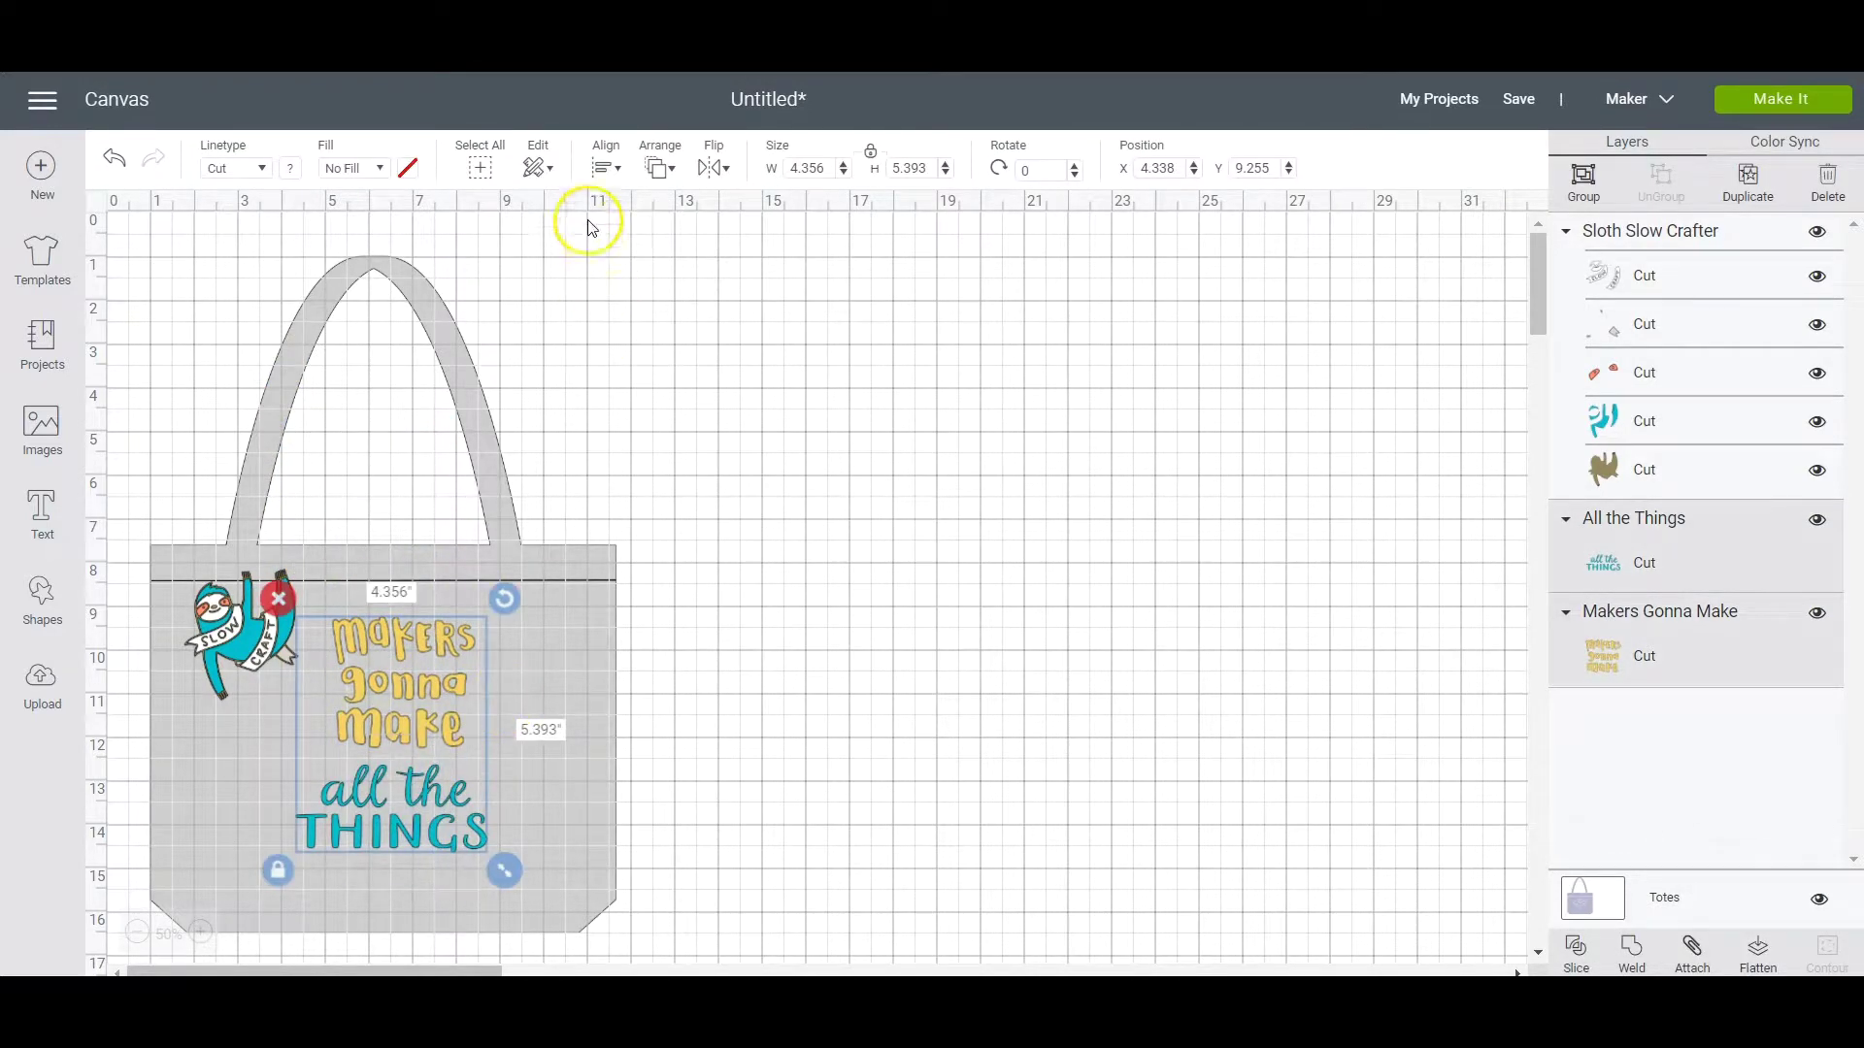
{"action": "left_click", "coordinate": [608, 179]}
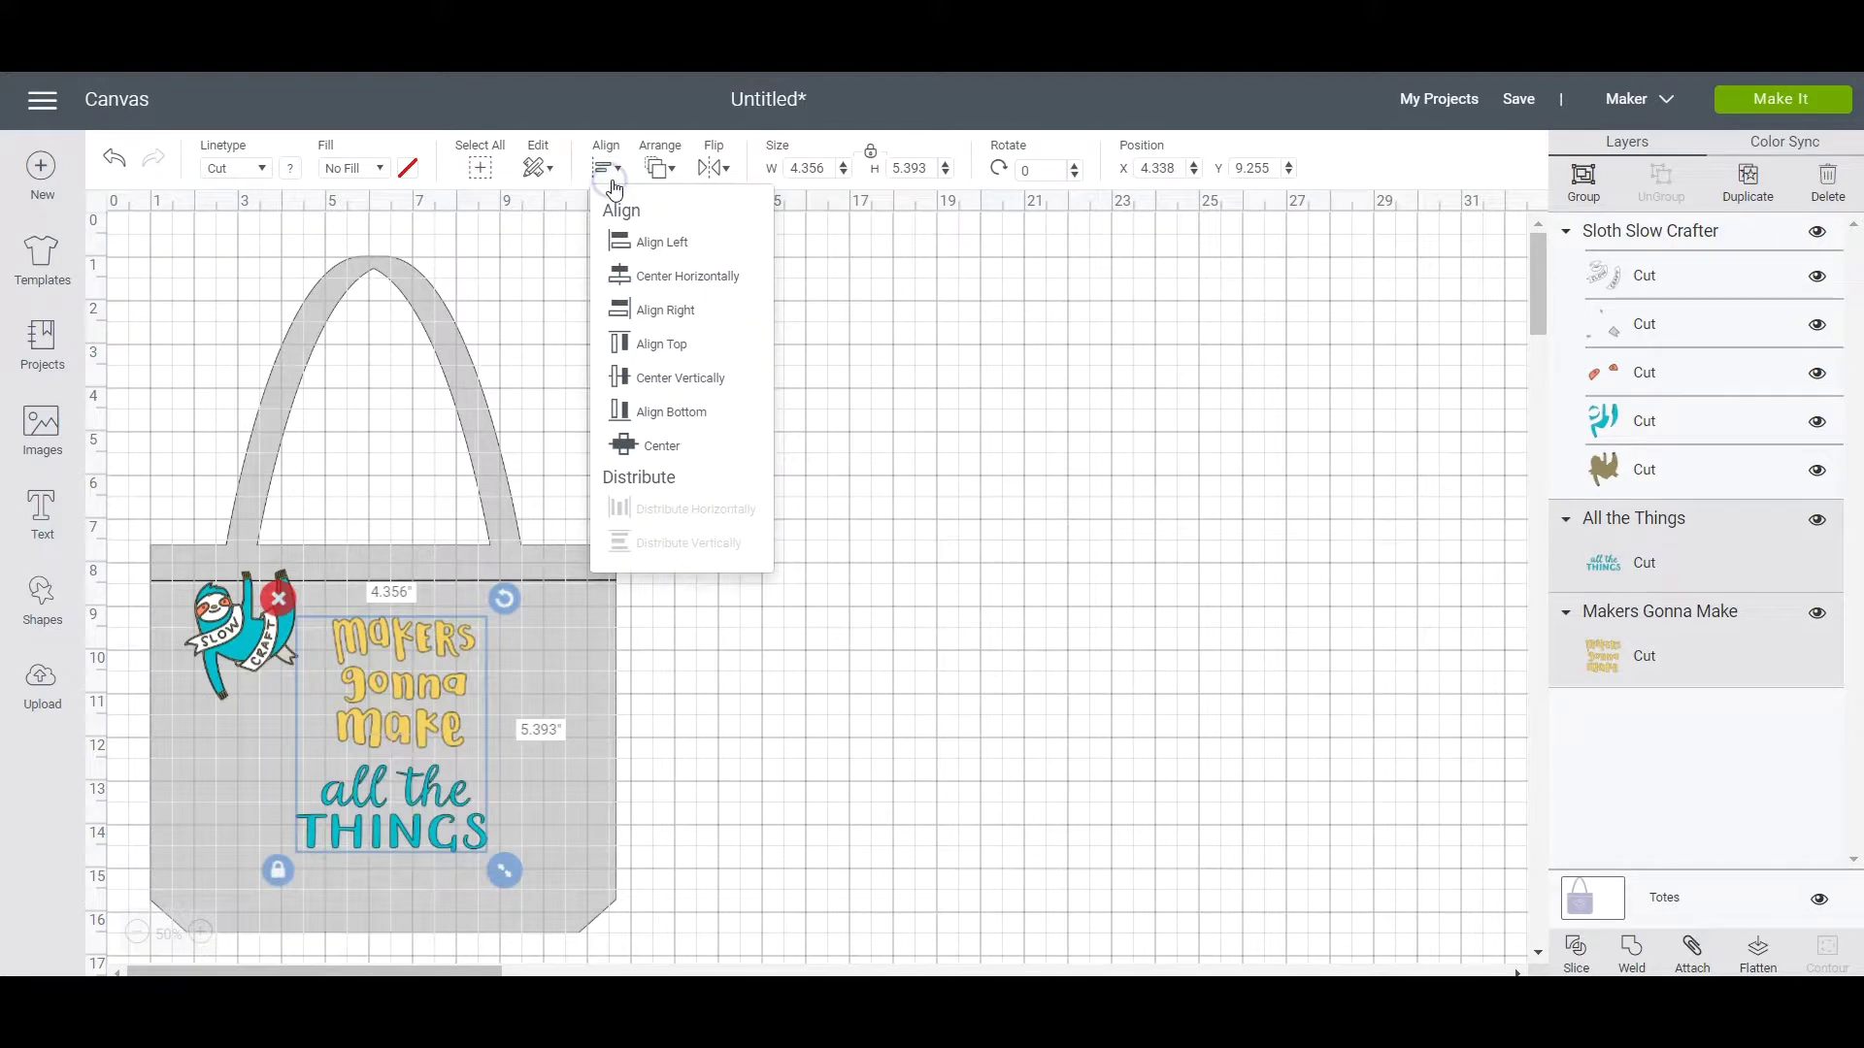
{"action": "left_click", "coordinate": [626, 277]}
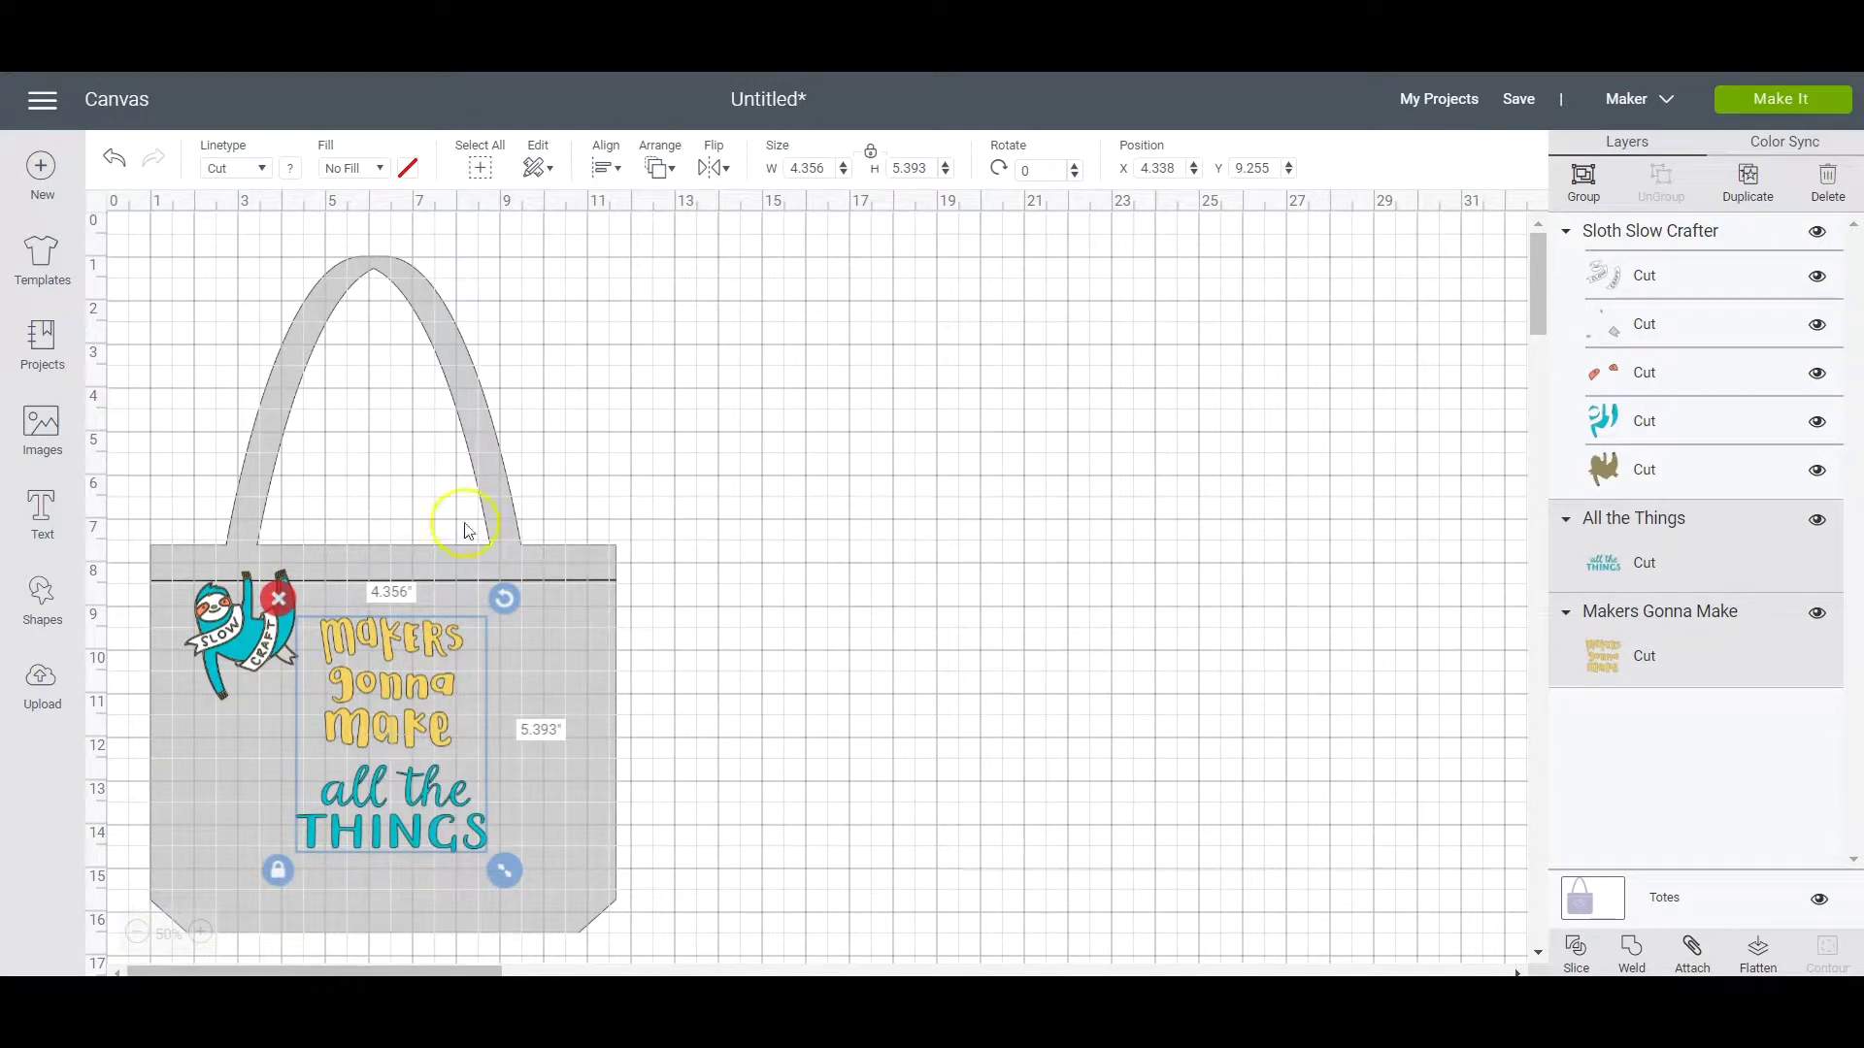
{"action": "left_click_drag", "start_coordinate": [398, 720], "coordinate": [386, 744]}
{"action": "left_click", "coordinate": [163, 447]}
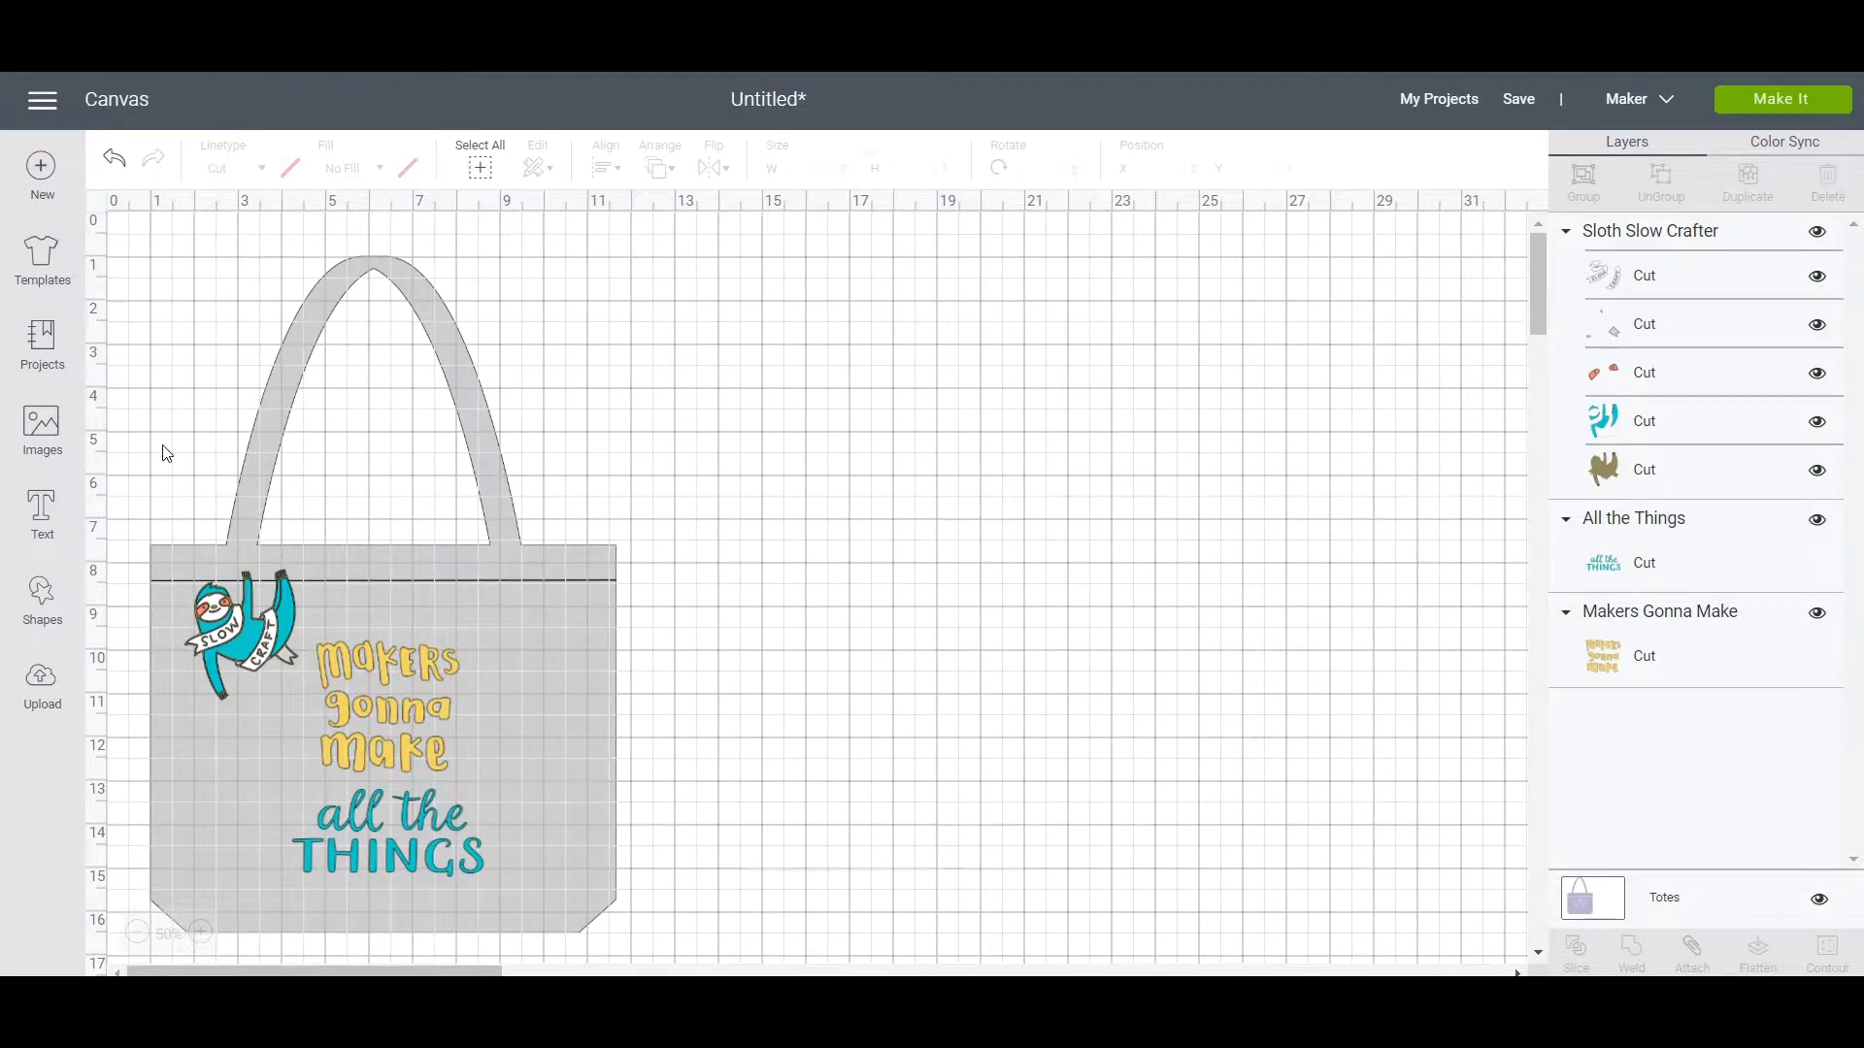
Select the sloth and both phrases and combine them into one group
{"action": "left_click", "coordinate": [480, 167]}
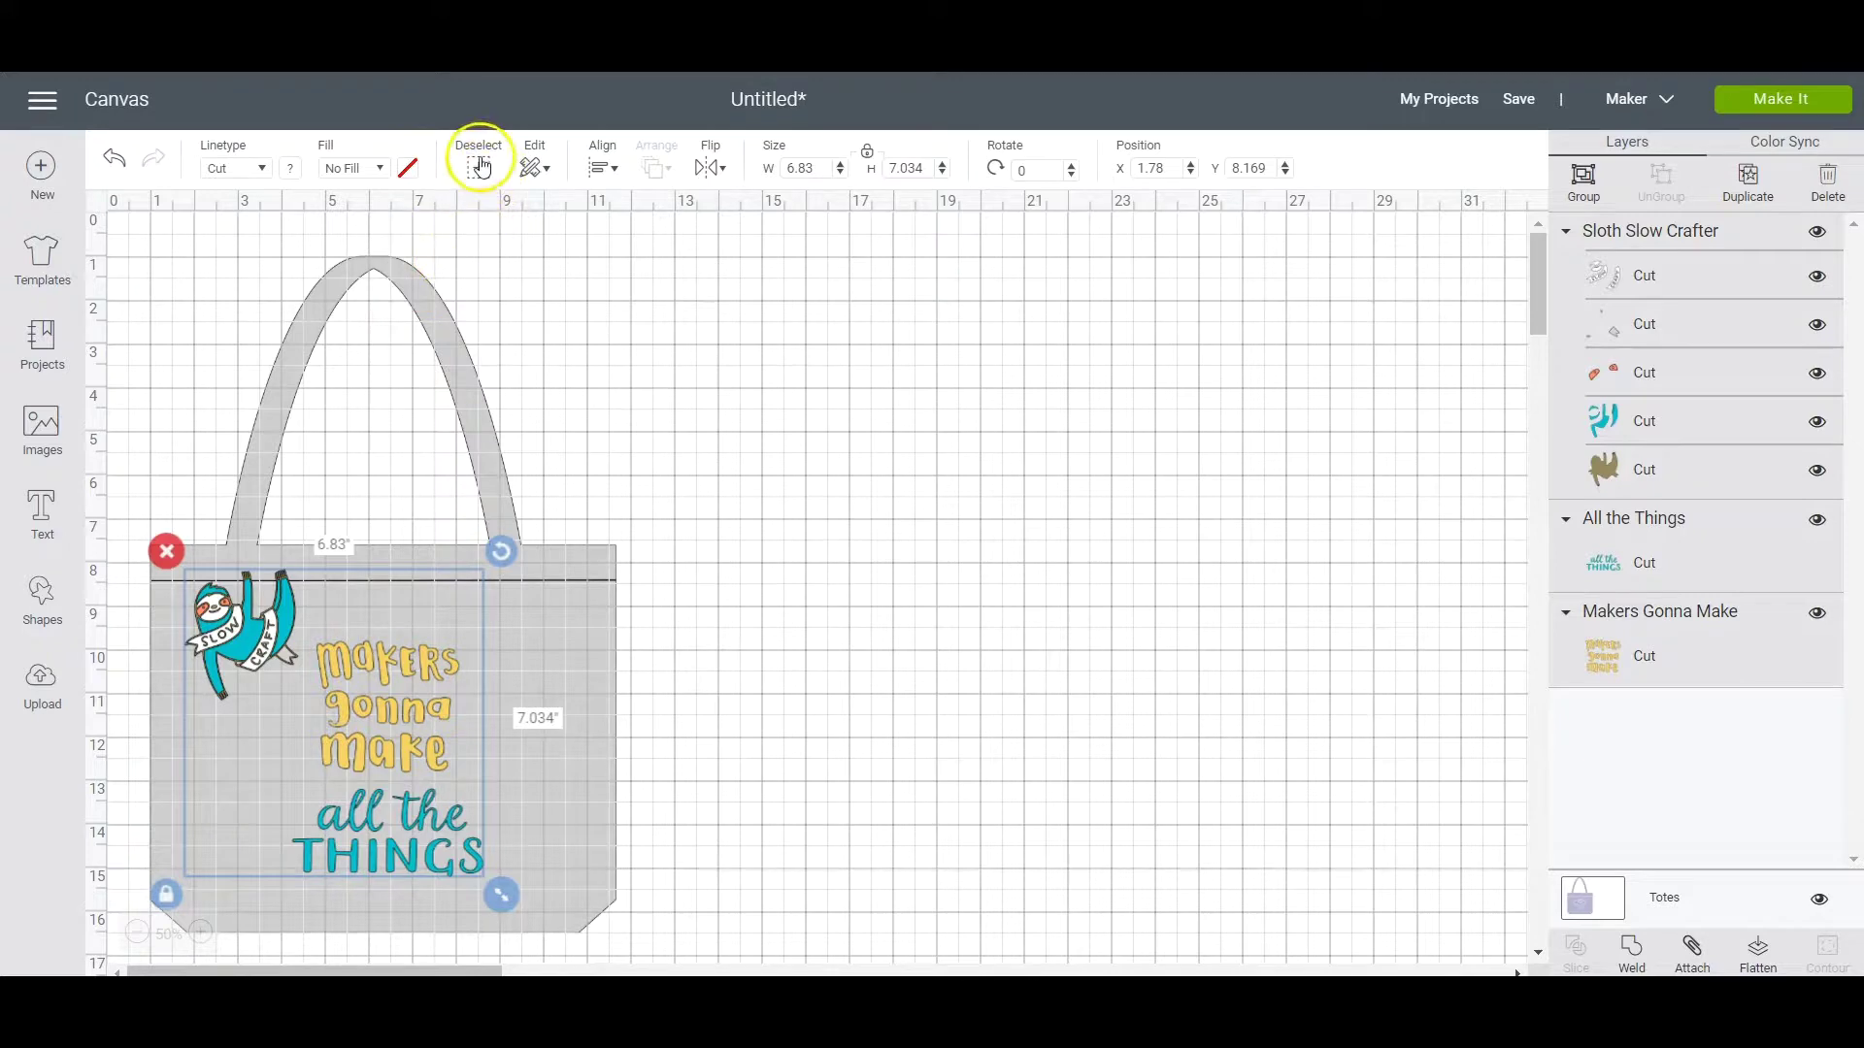
{"action": "left_click", "coordinate": [479, 167]}
{"action": "left_click_drag", "start_coordinate": [157, 534], "coordinate": [539, 954]}
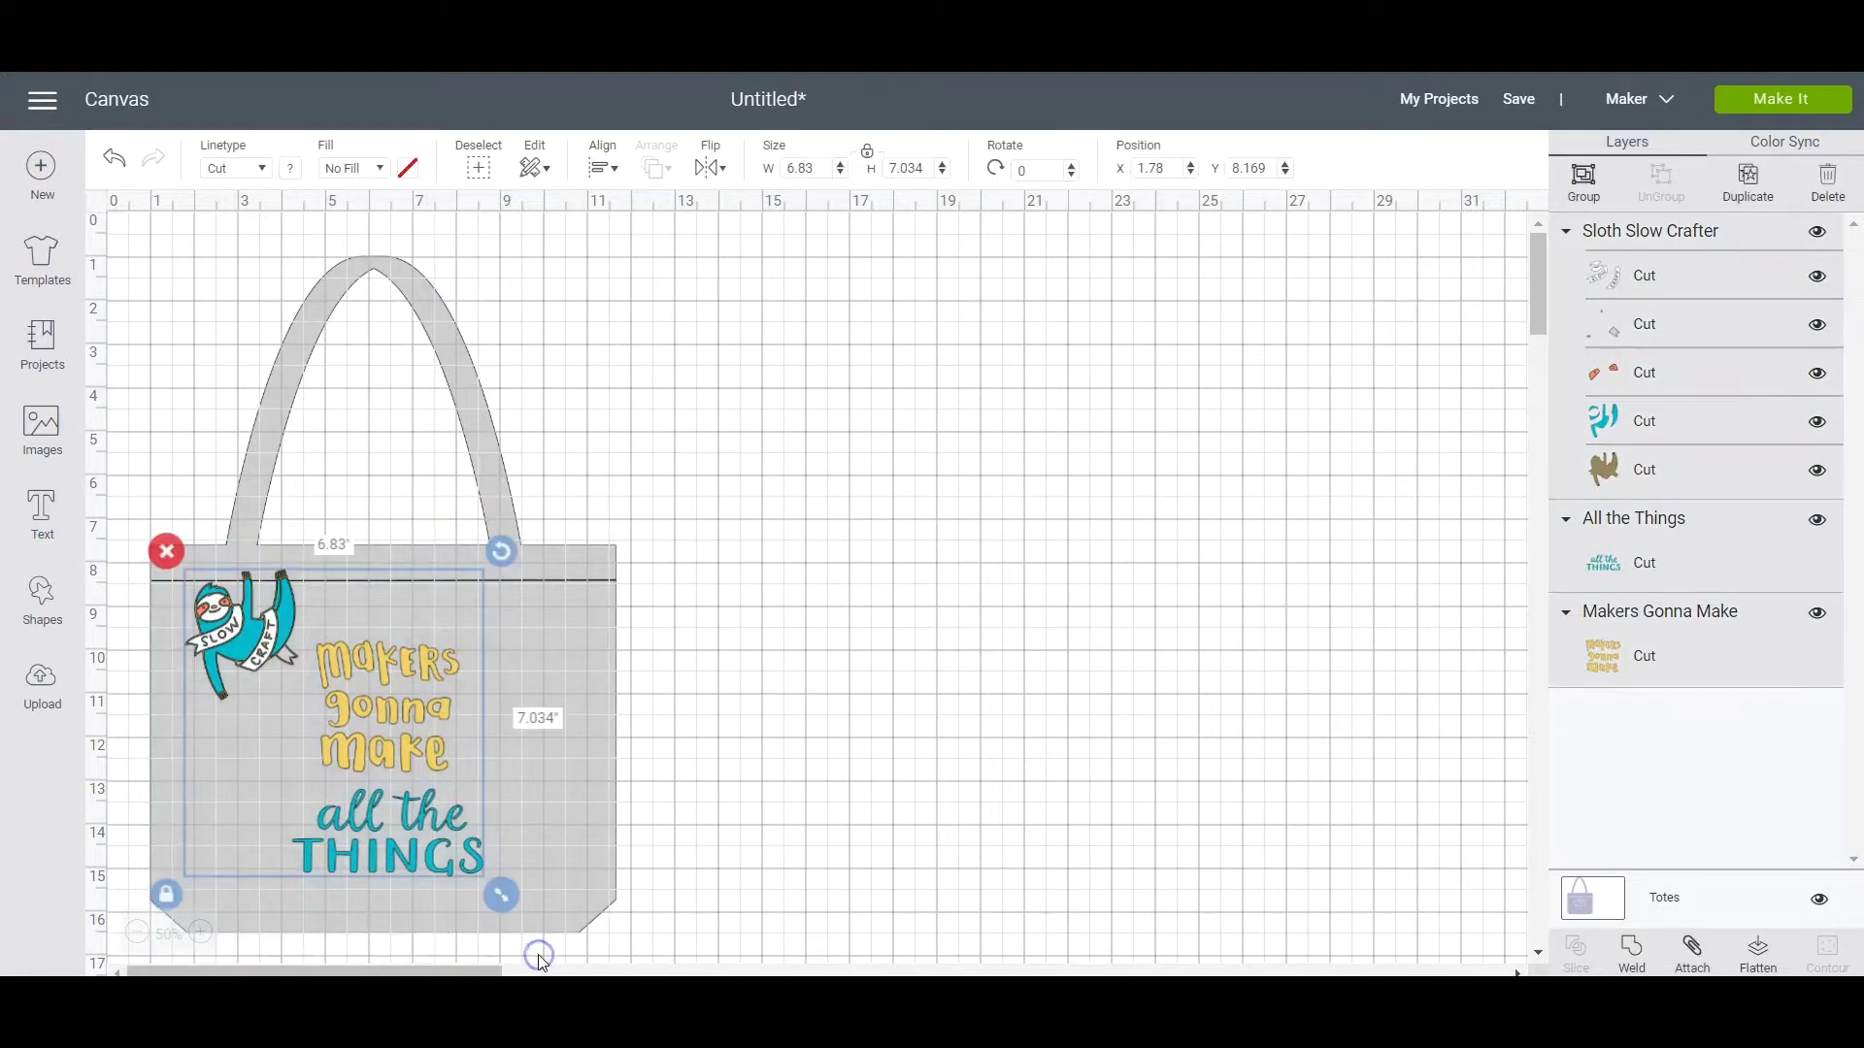
{"action": "left_click", "coordinate": [1585, 184]}
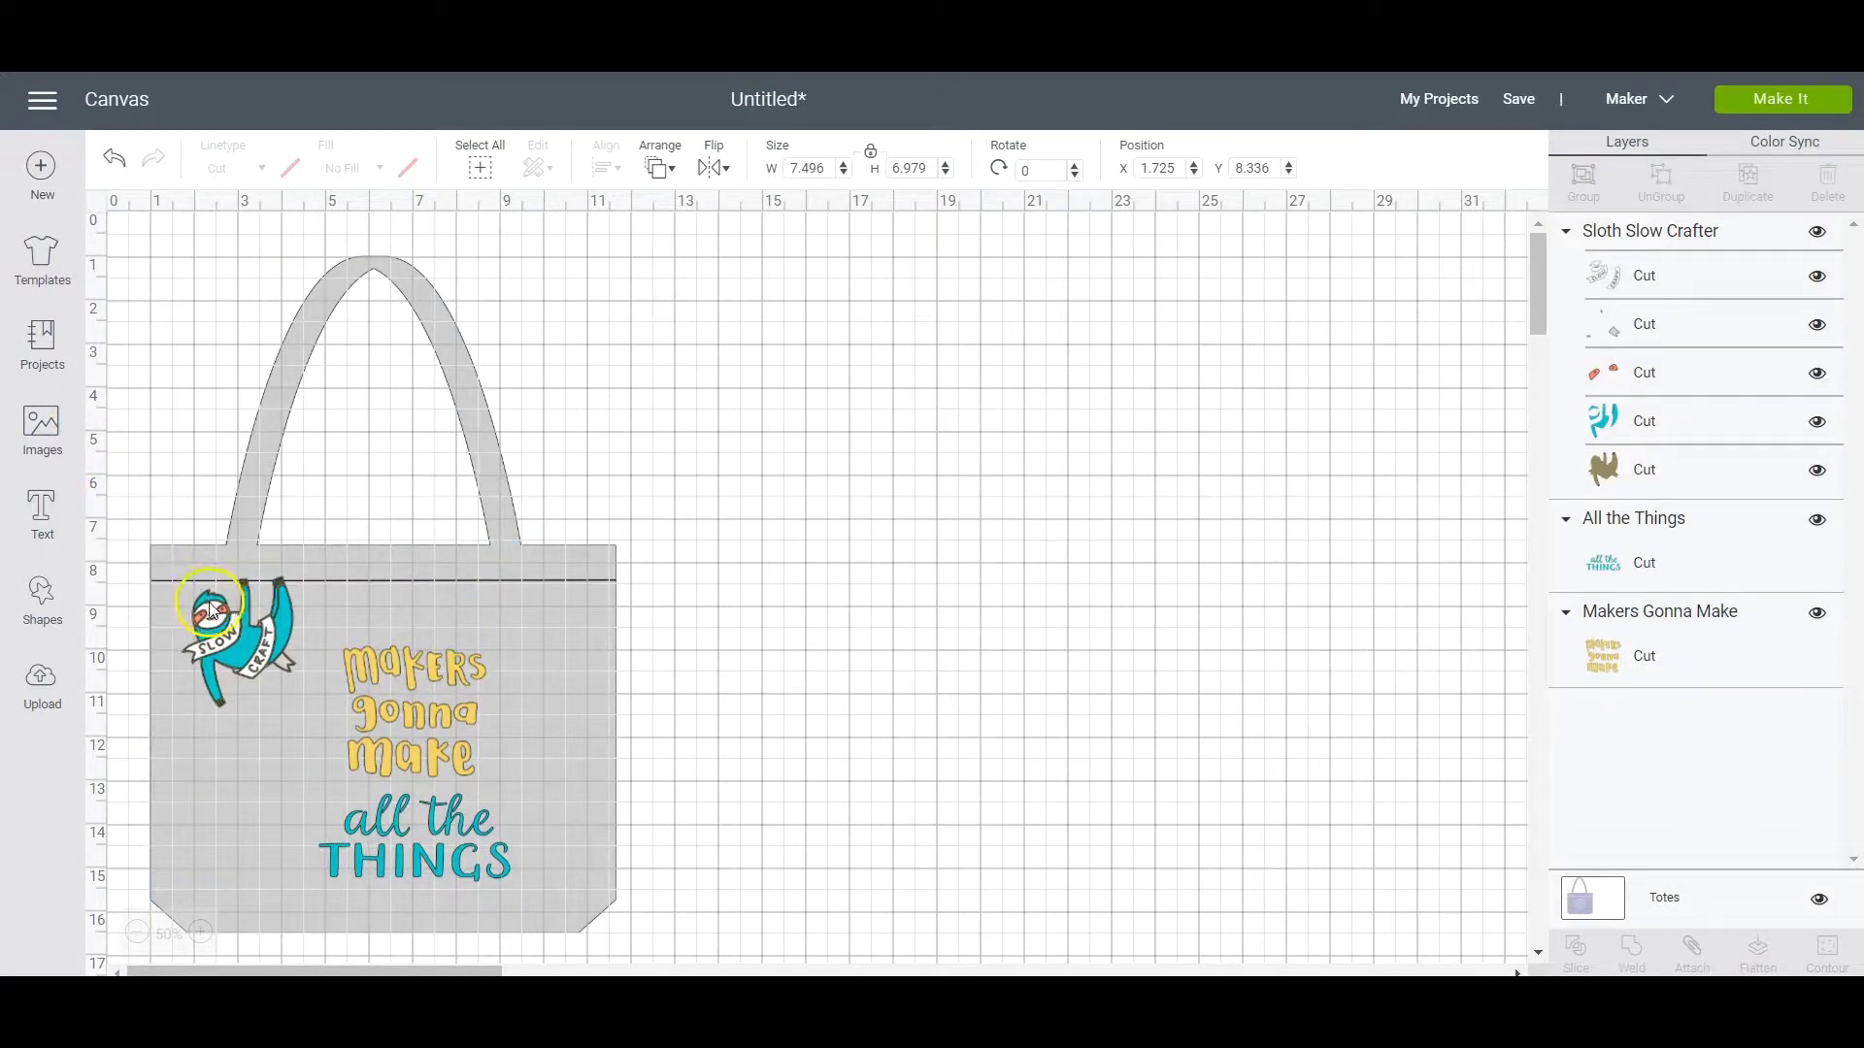
Shift the sloth toward the phrases and group all three images, placing the group at about X 1.836, Y 8.086
{"action": "left_click_drag", "start_coordinate": [215, 614], "coordinate": [242, 636]}
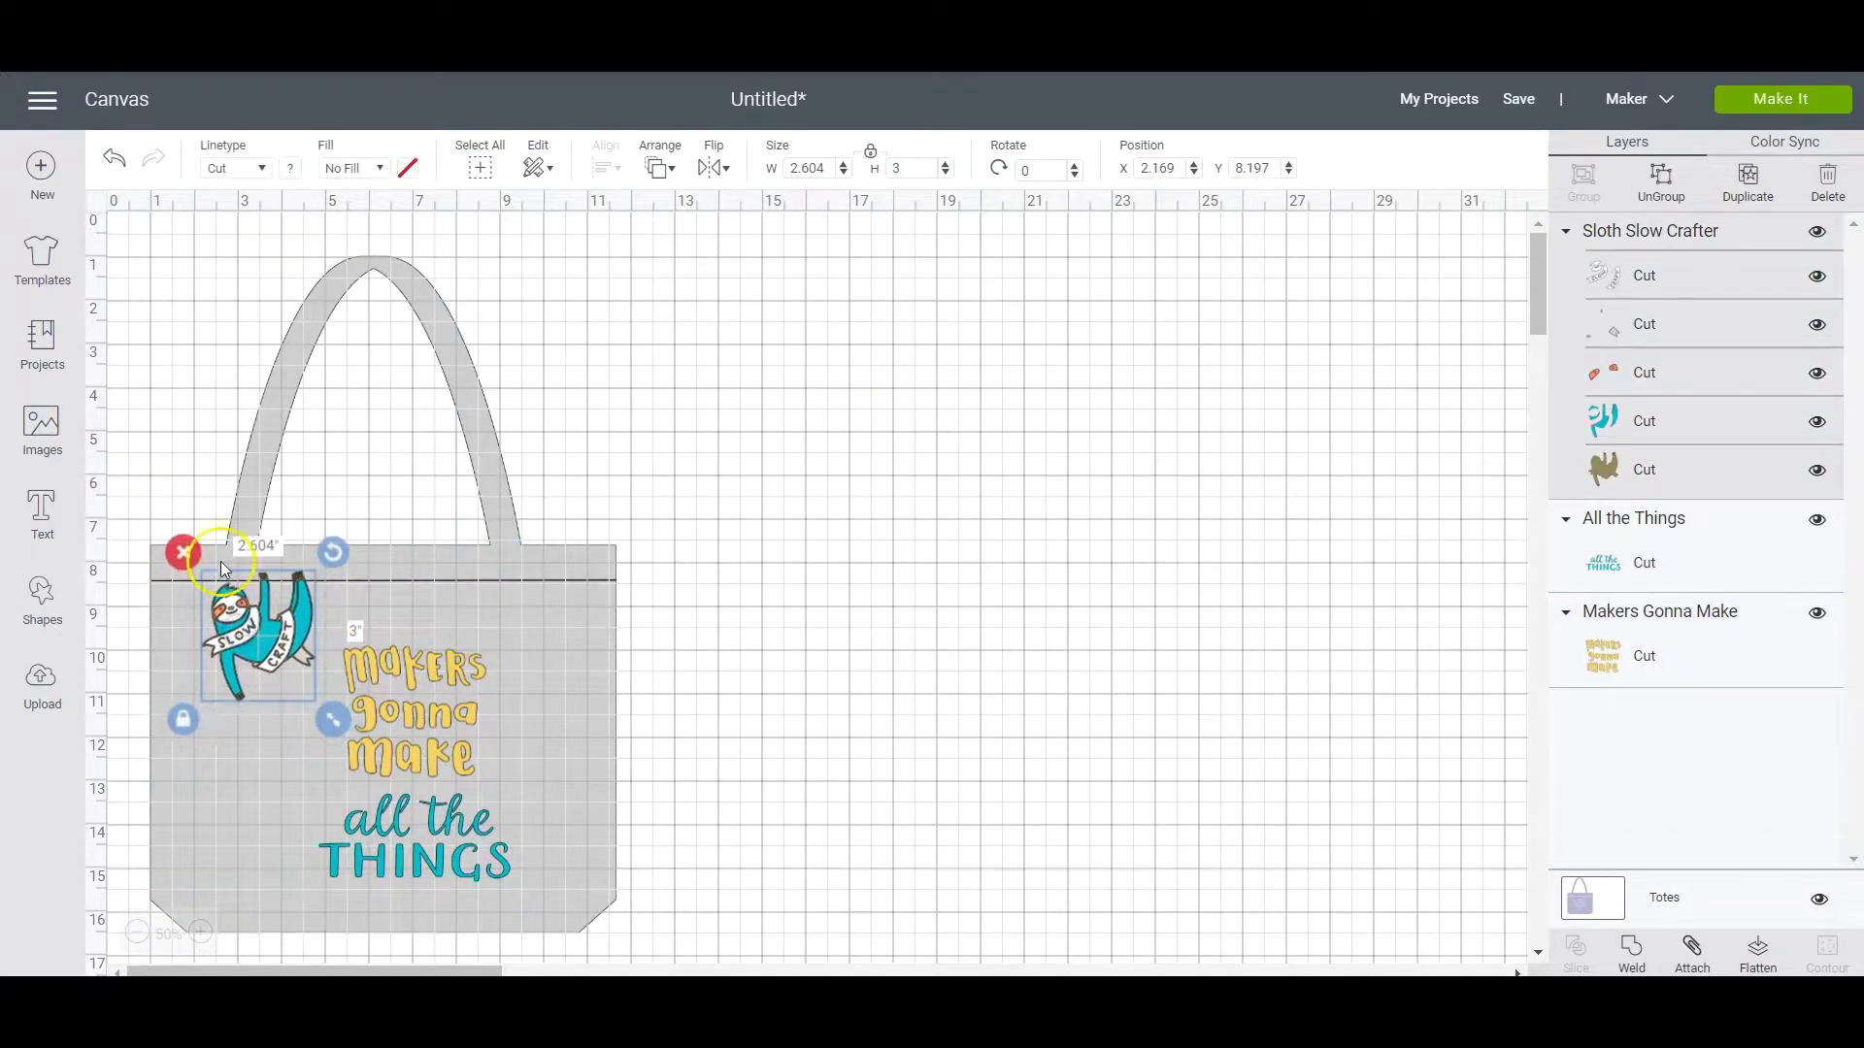
{"action": "left_click", "coordinate": [213, 549]}
{"action": "left_click_drag", "start_coordinate": [214, 550], "coordinate": [533, 893]}
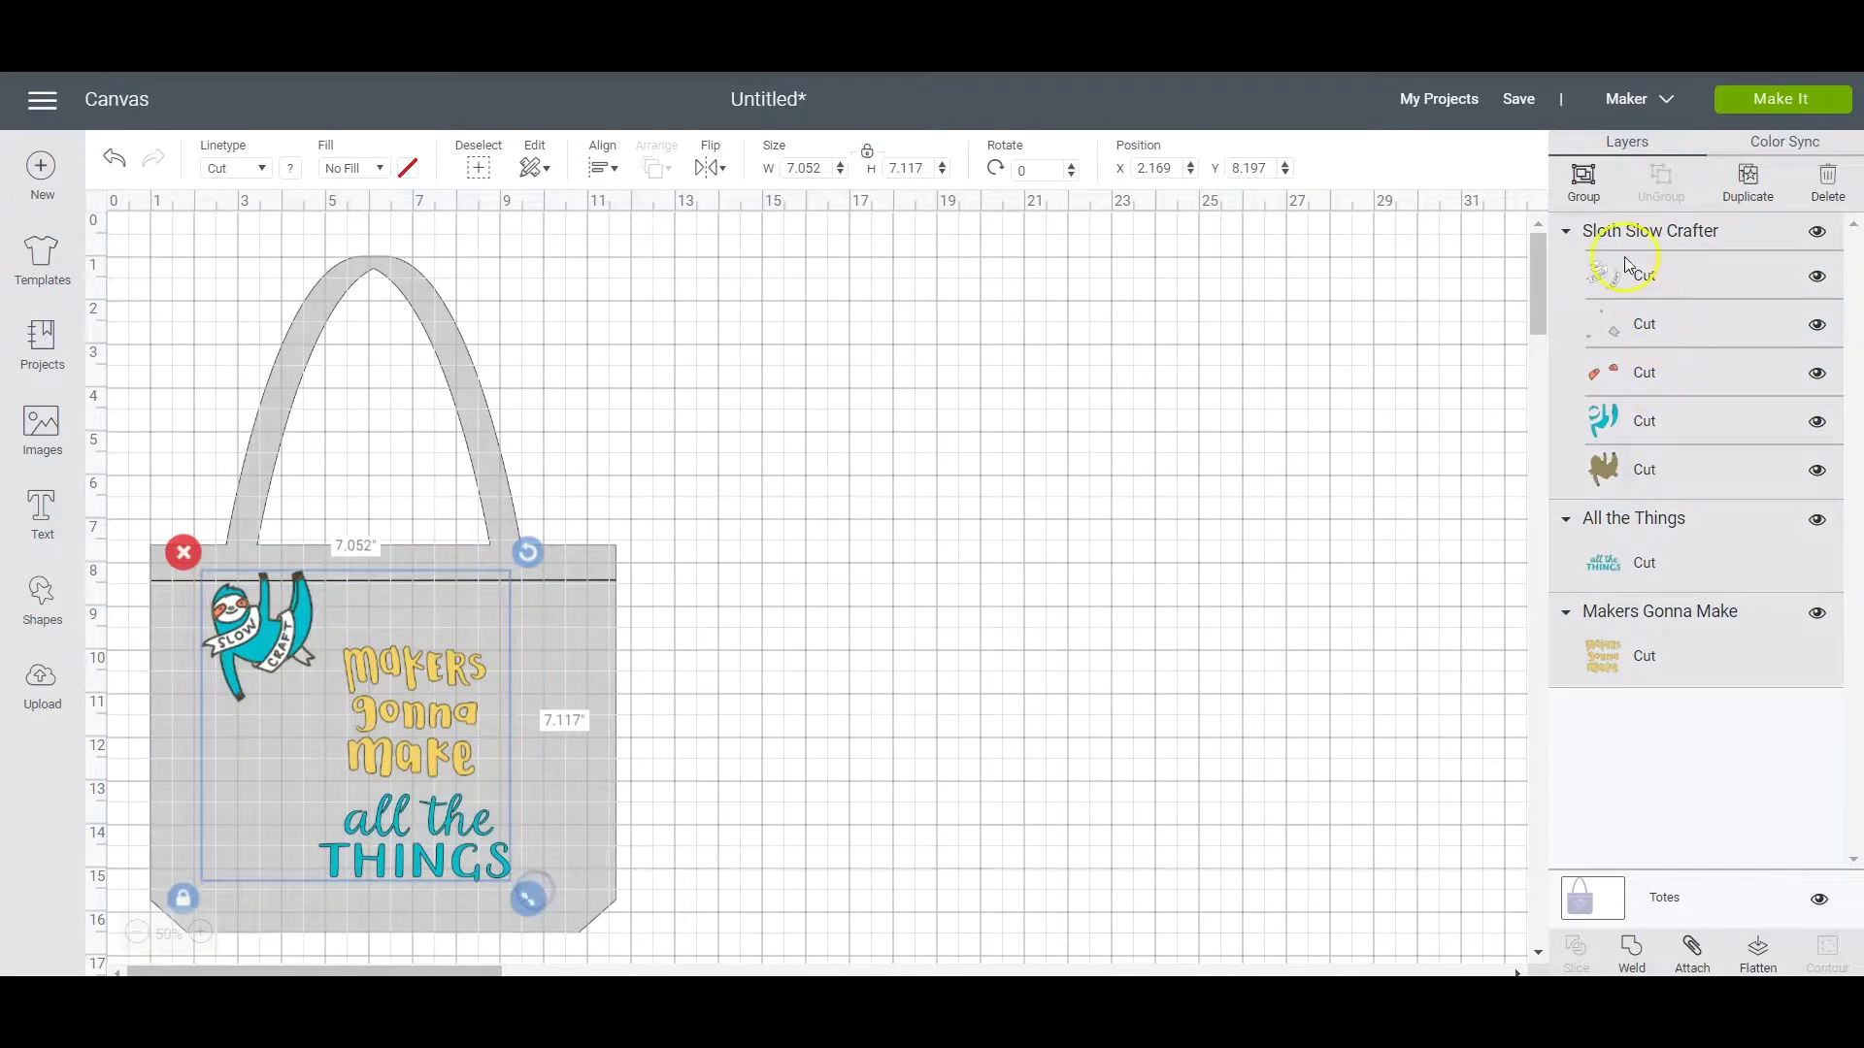
{"action": "left_click", "coordinate": [1564, 181]}
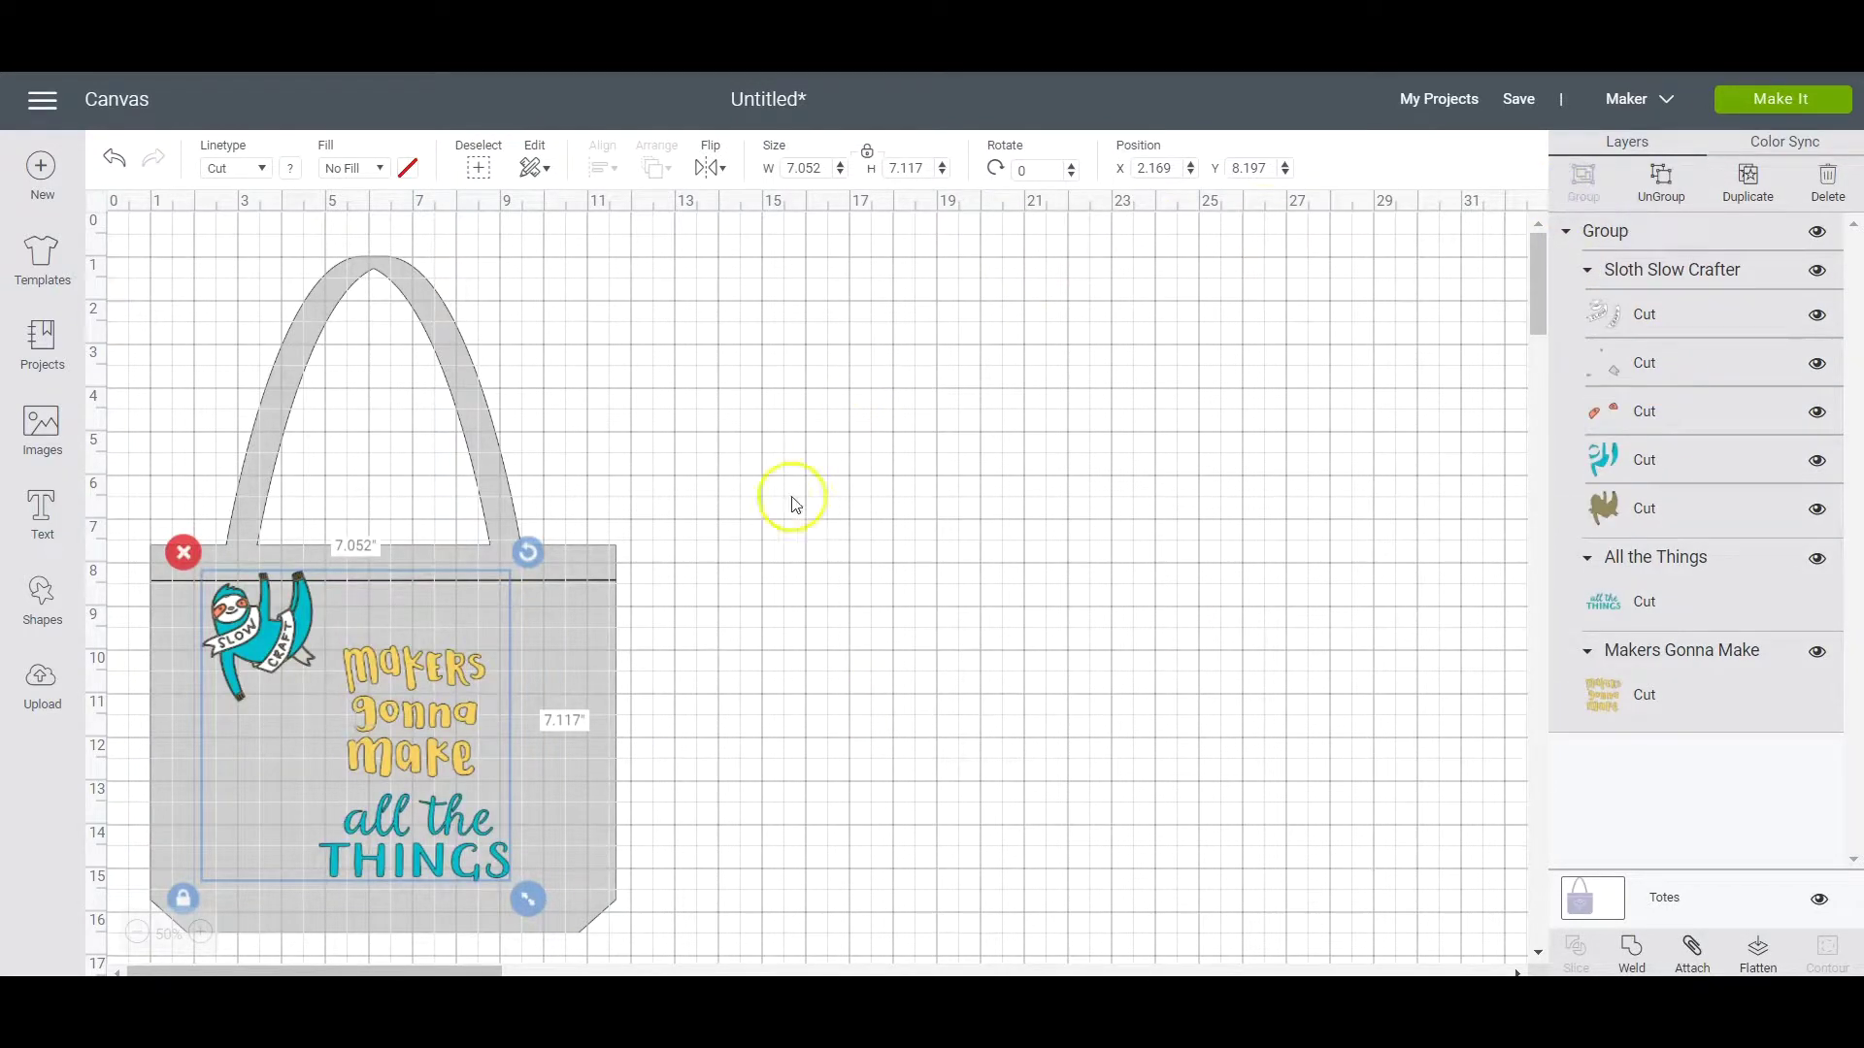
{"action": "left_click_drag", "start_coordinate": [462, 670], "coordinate": [447, 666]}
{"action": "left_click", "coordinate": [736, 366]}
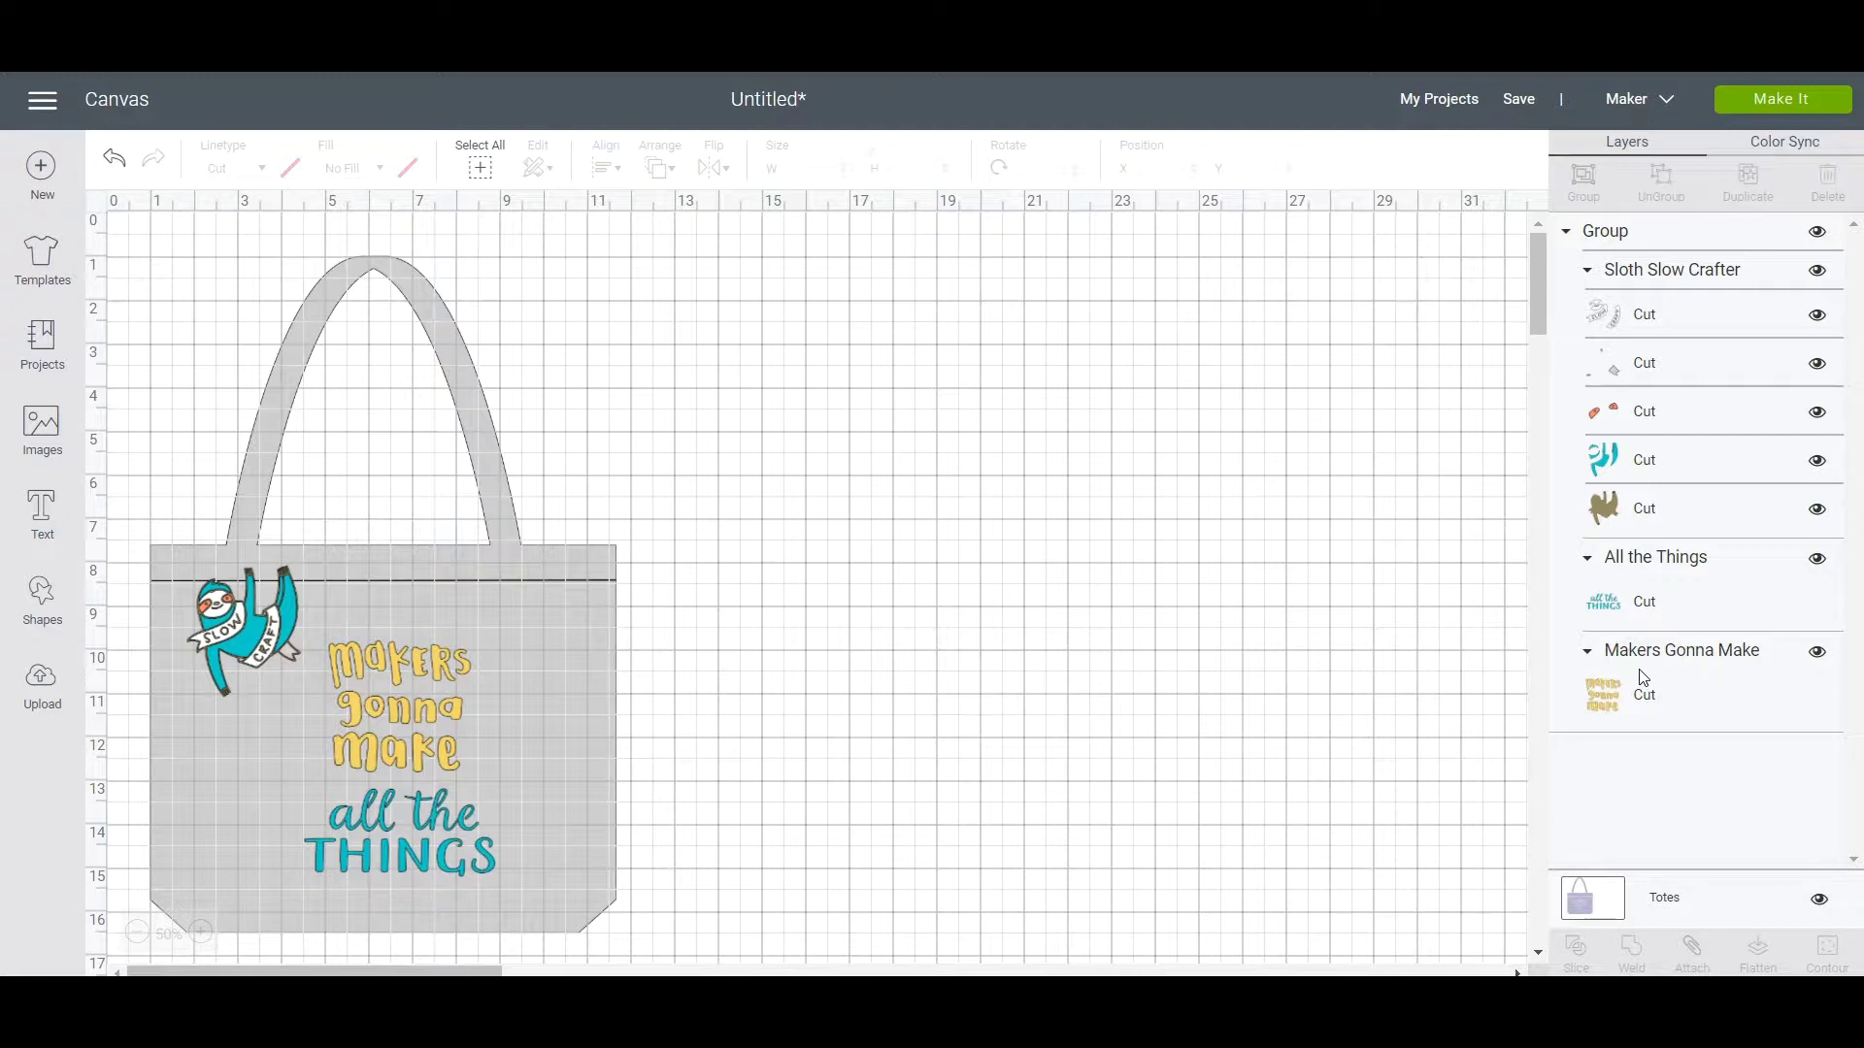
Preview how the grouped design is laid out on the cutting mats, examine mat 6, and return to the canvas
{"action": "left_click", "coordinate": [1781, 103]}
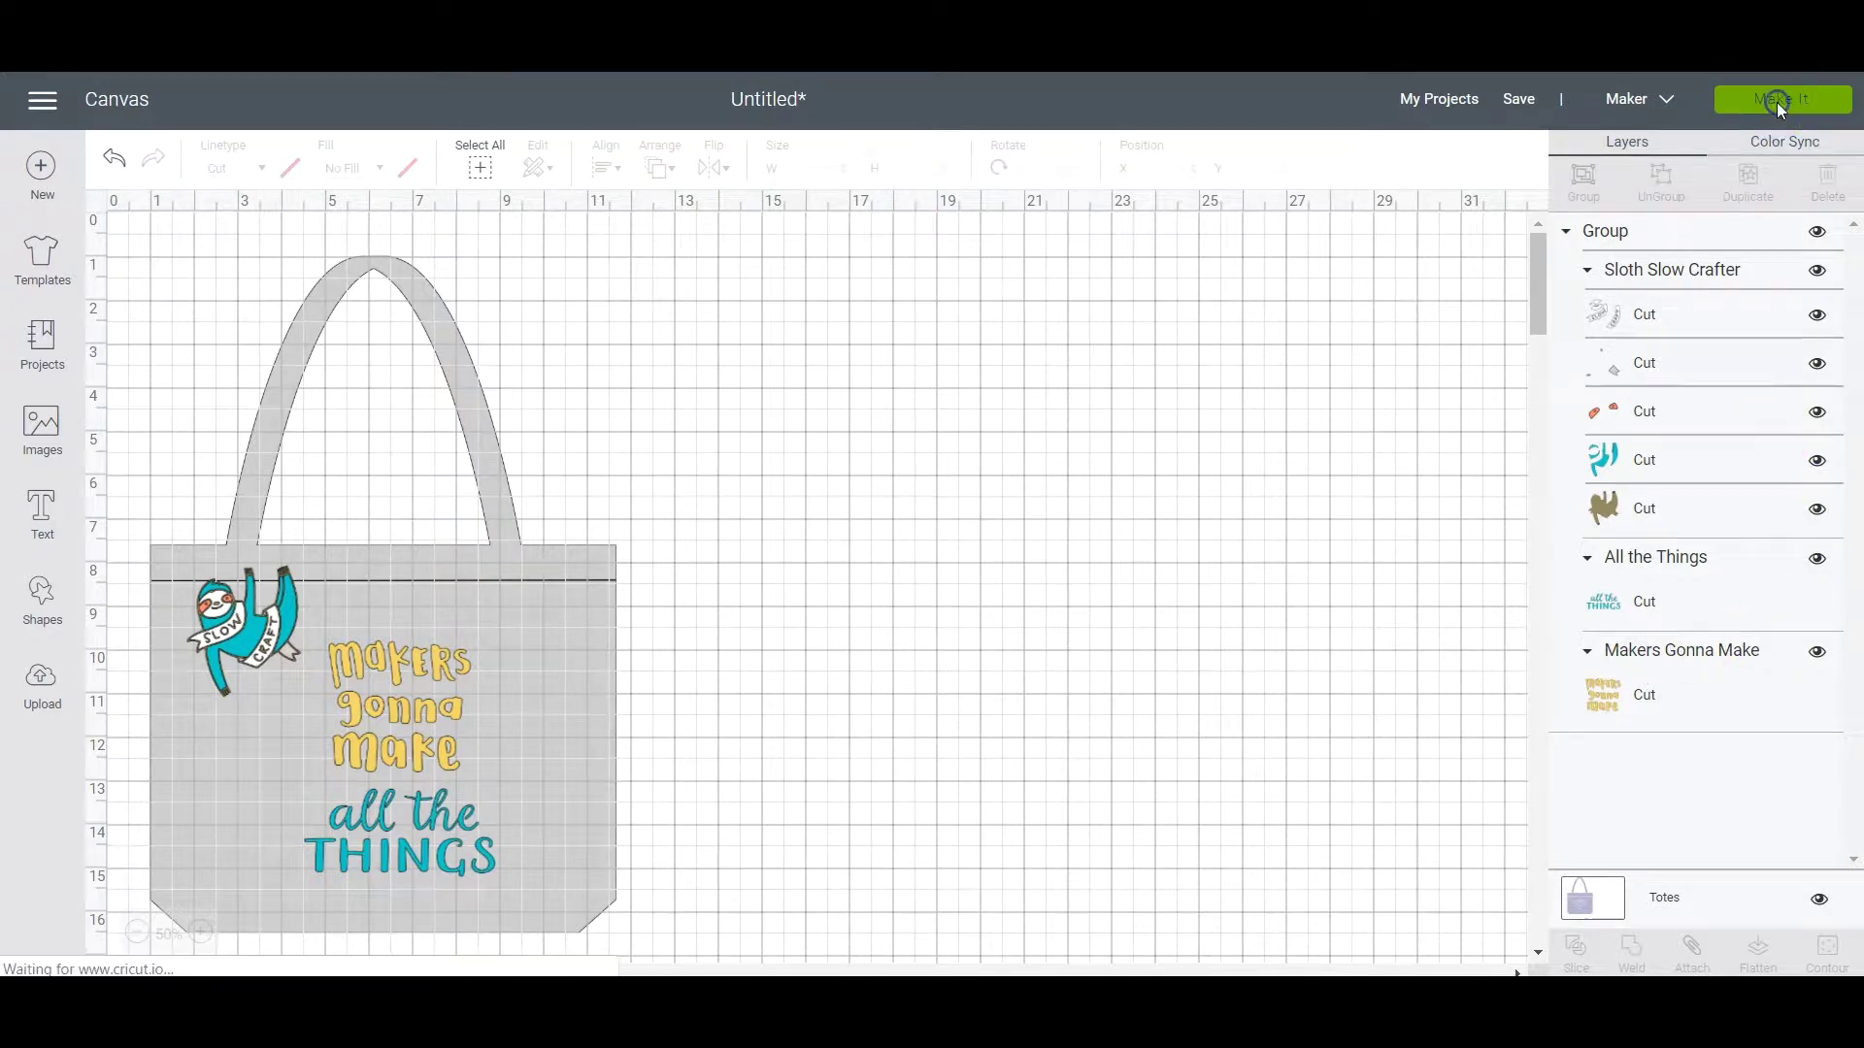
{"action": "scroll", "coordinate": [149, 522], "scroll_direction": "down", "scroll_amount": 3}
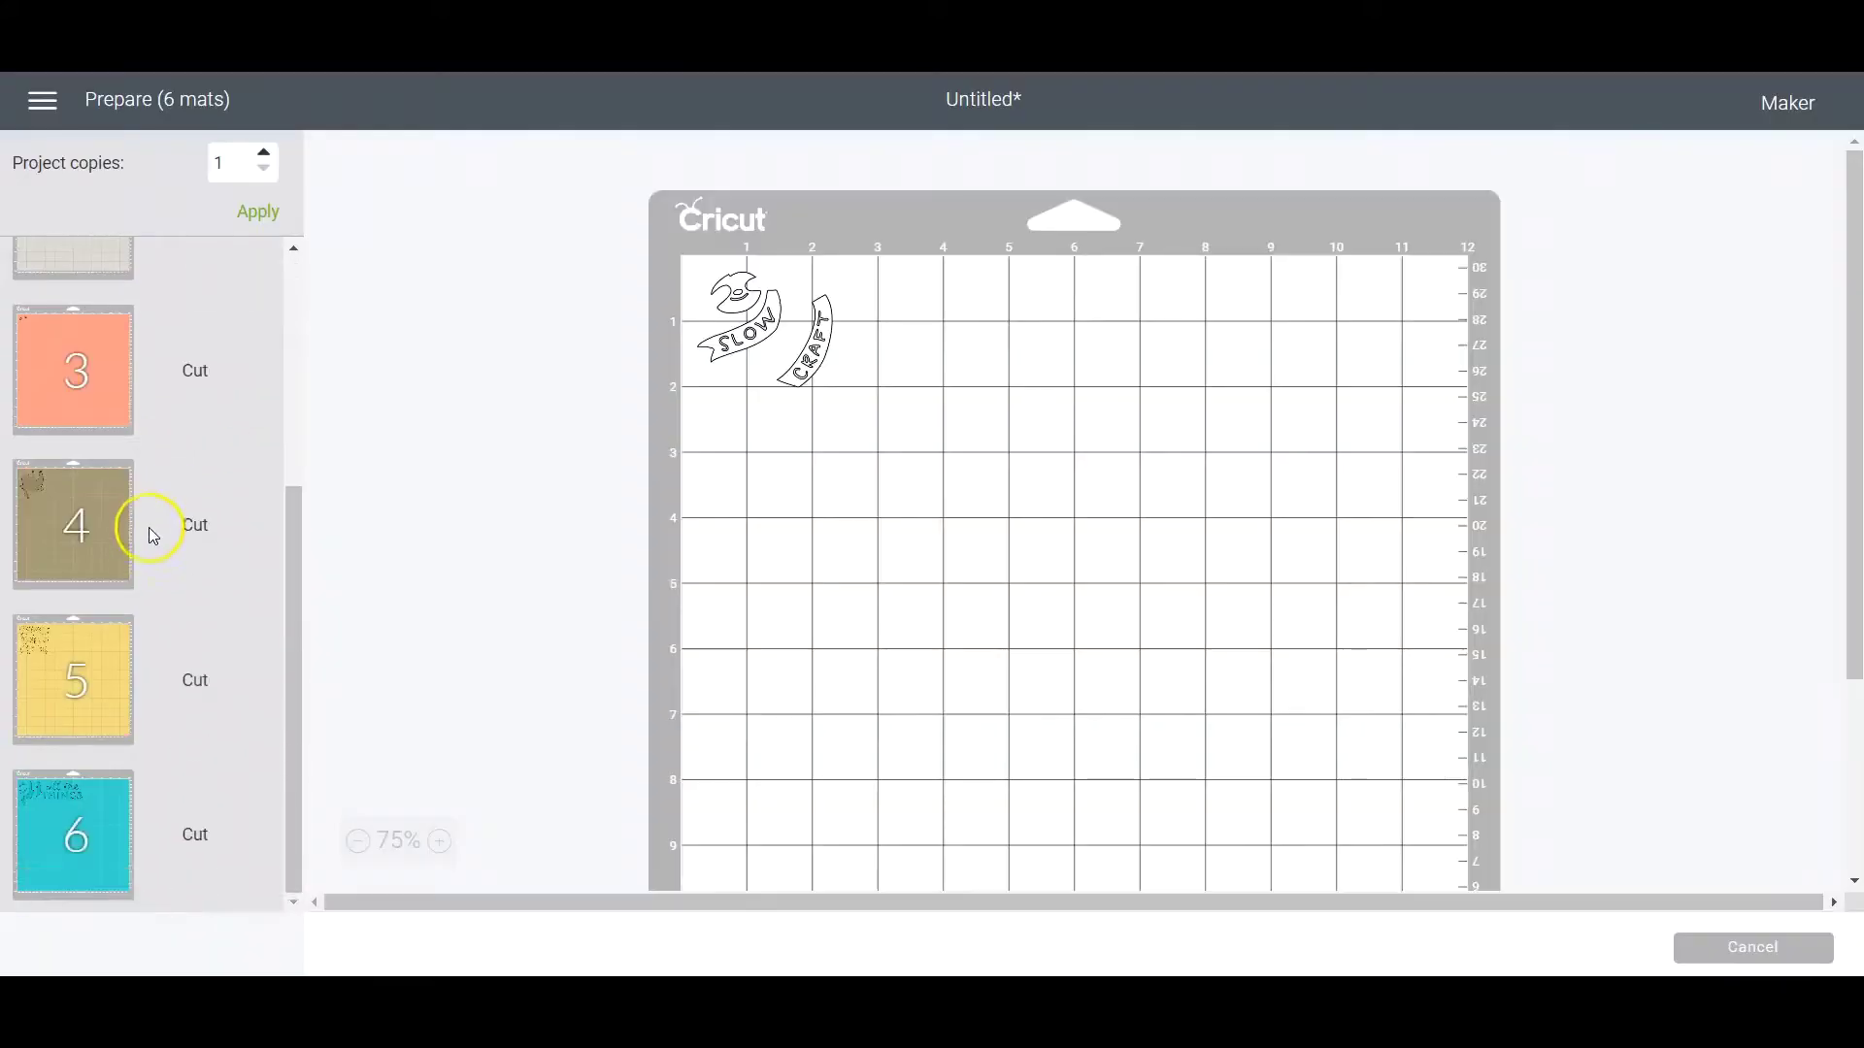
{"action": "left_click", "coordinate": [45, 845]}
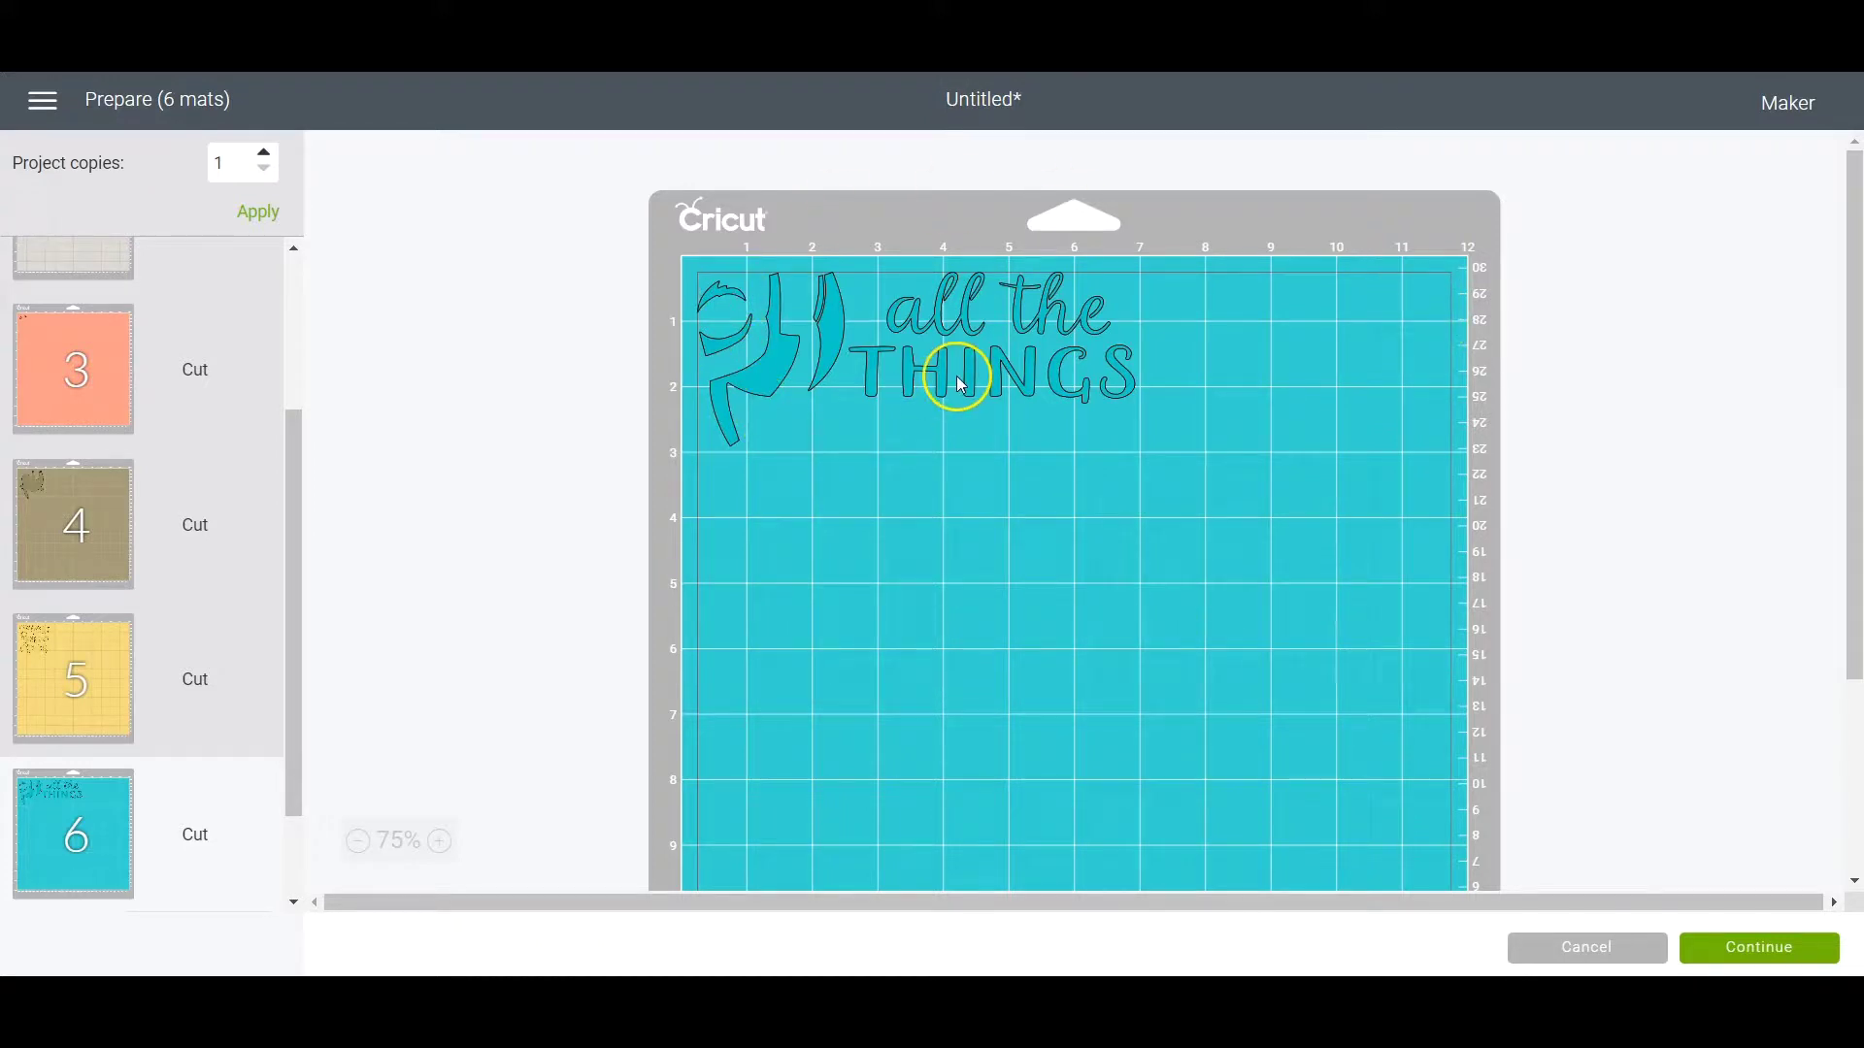
{"action": "left_click", "coordinate": [1635, 948]}
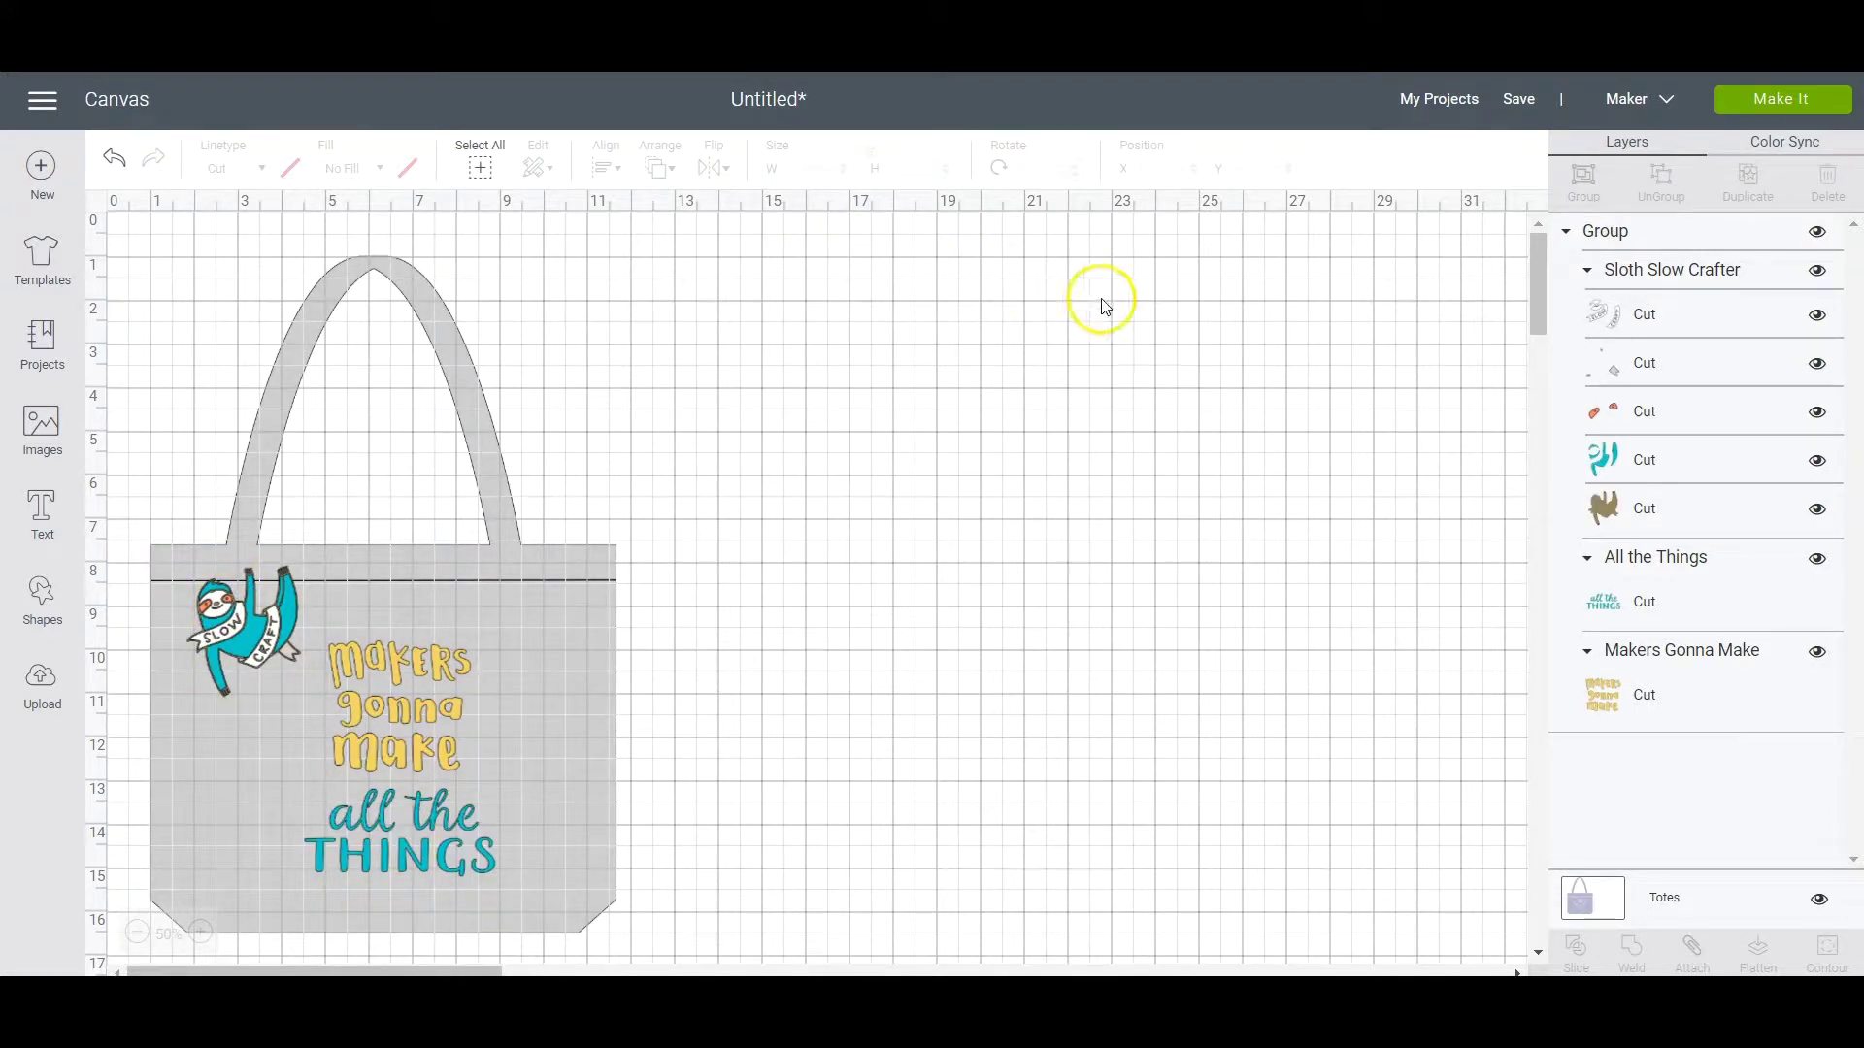
Replace the group with an attachment of all three images and preview the project on the cutting mats
{"action": "left_click", "coordinate": [255, 620]}
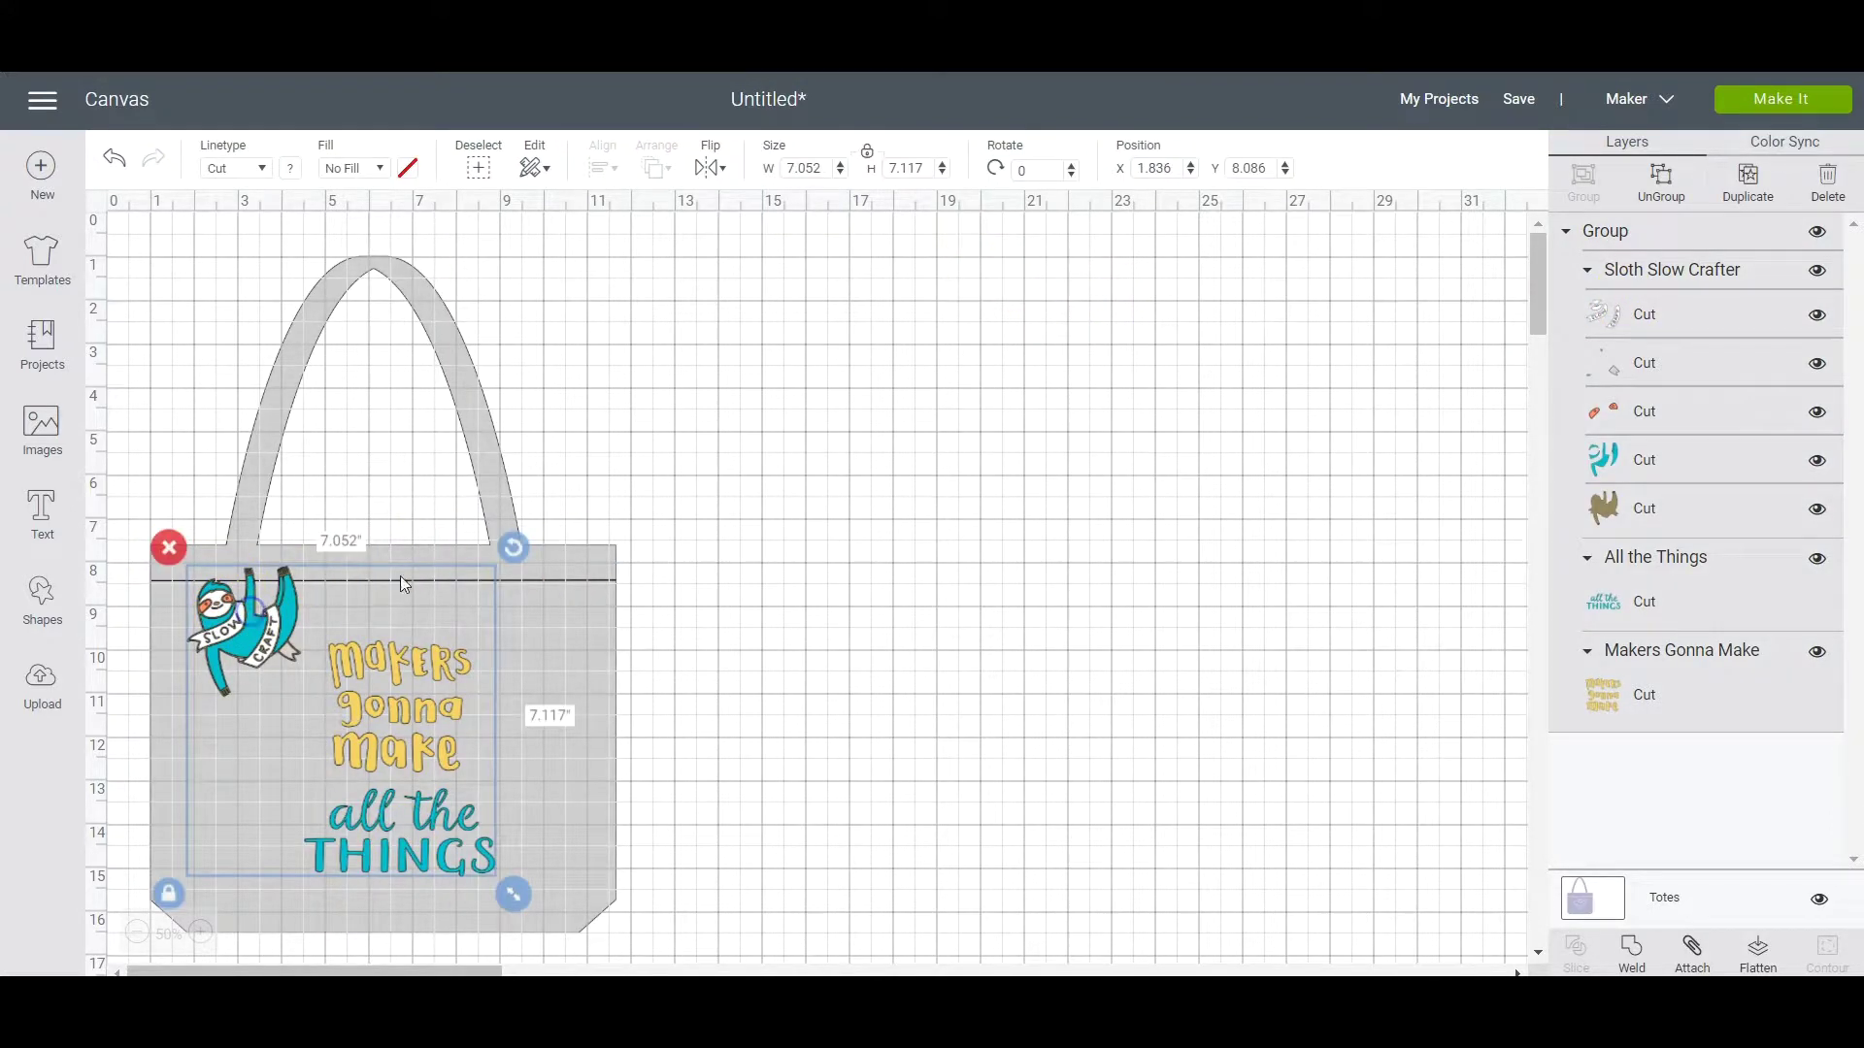
{"action": "left_click", "coordinate": [1670, 182]}
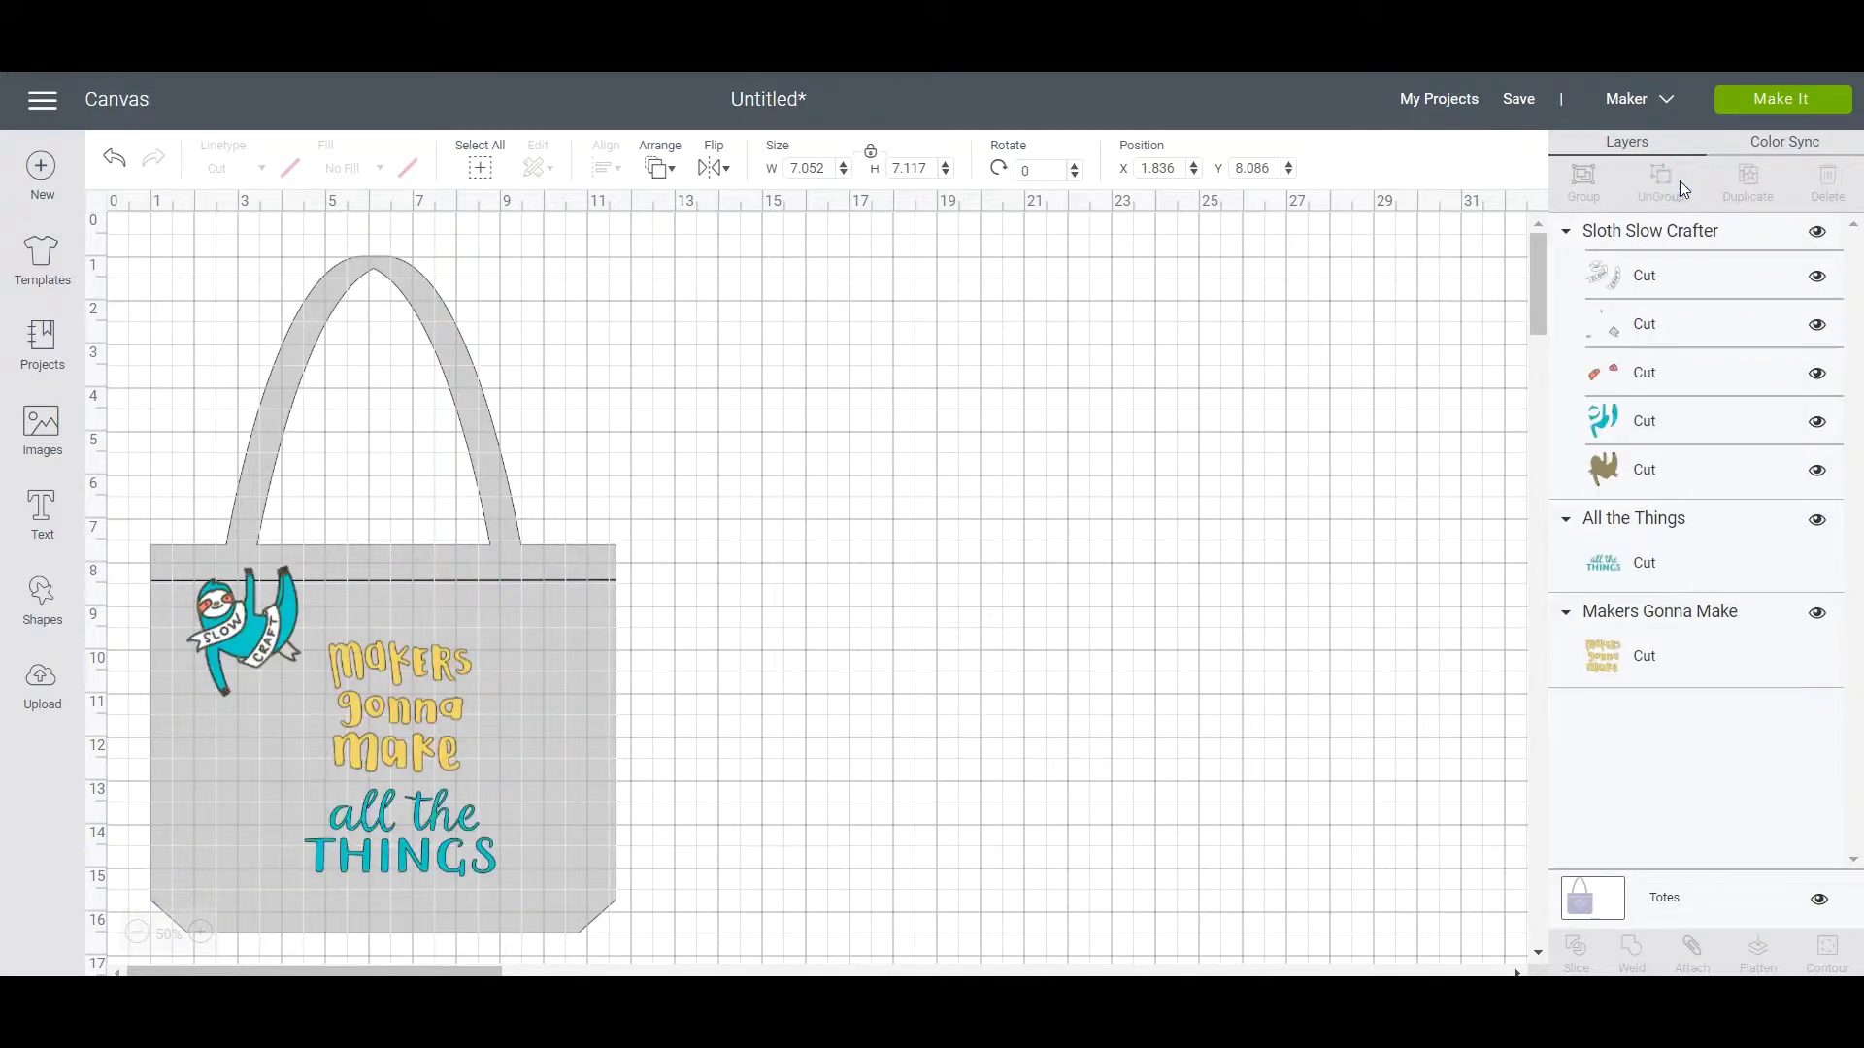
{"action": "left_click", "coordinate": [478, 169]}
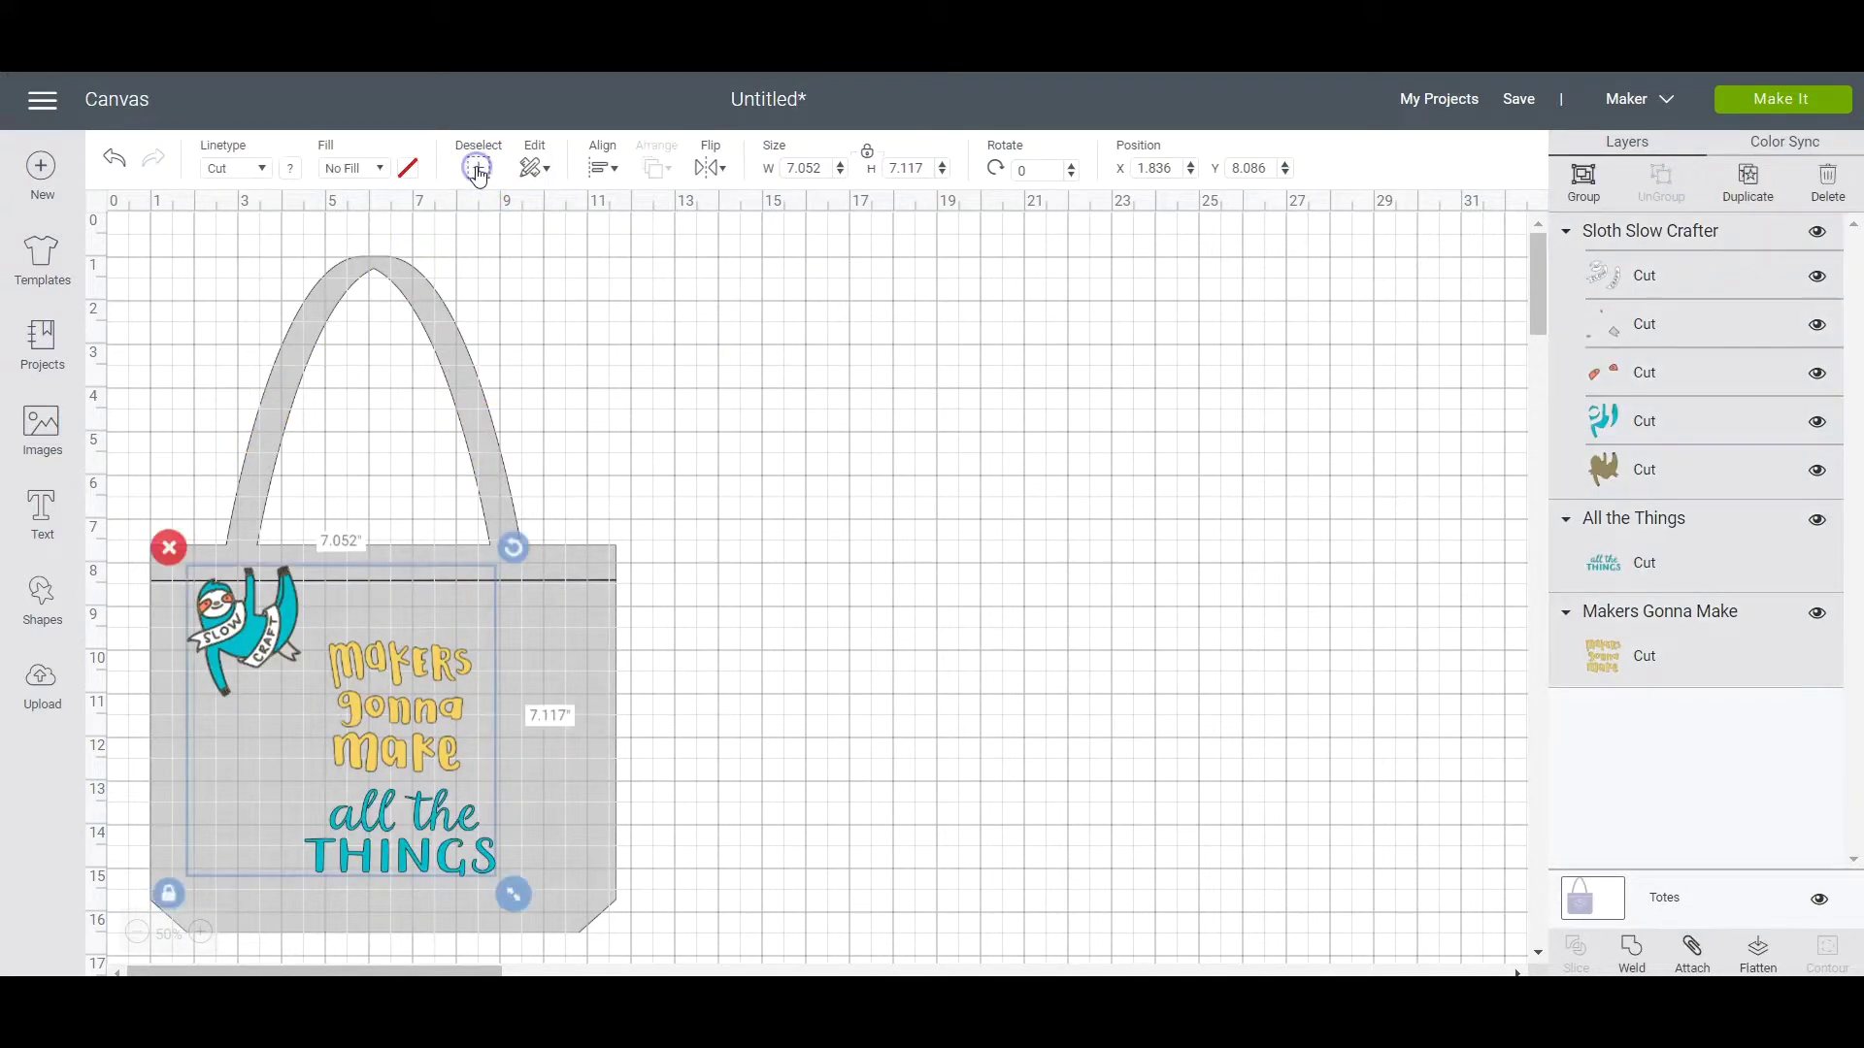
{"action": "left_click", "coordinate": [1693, 951]}
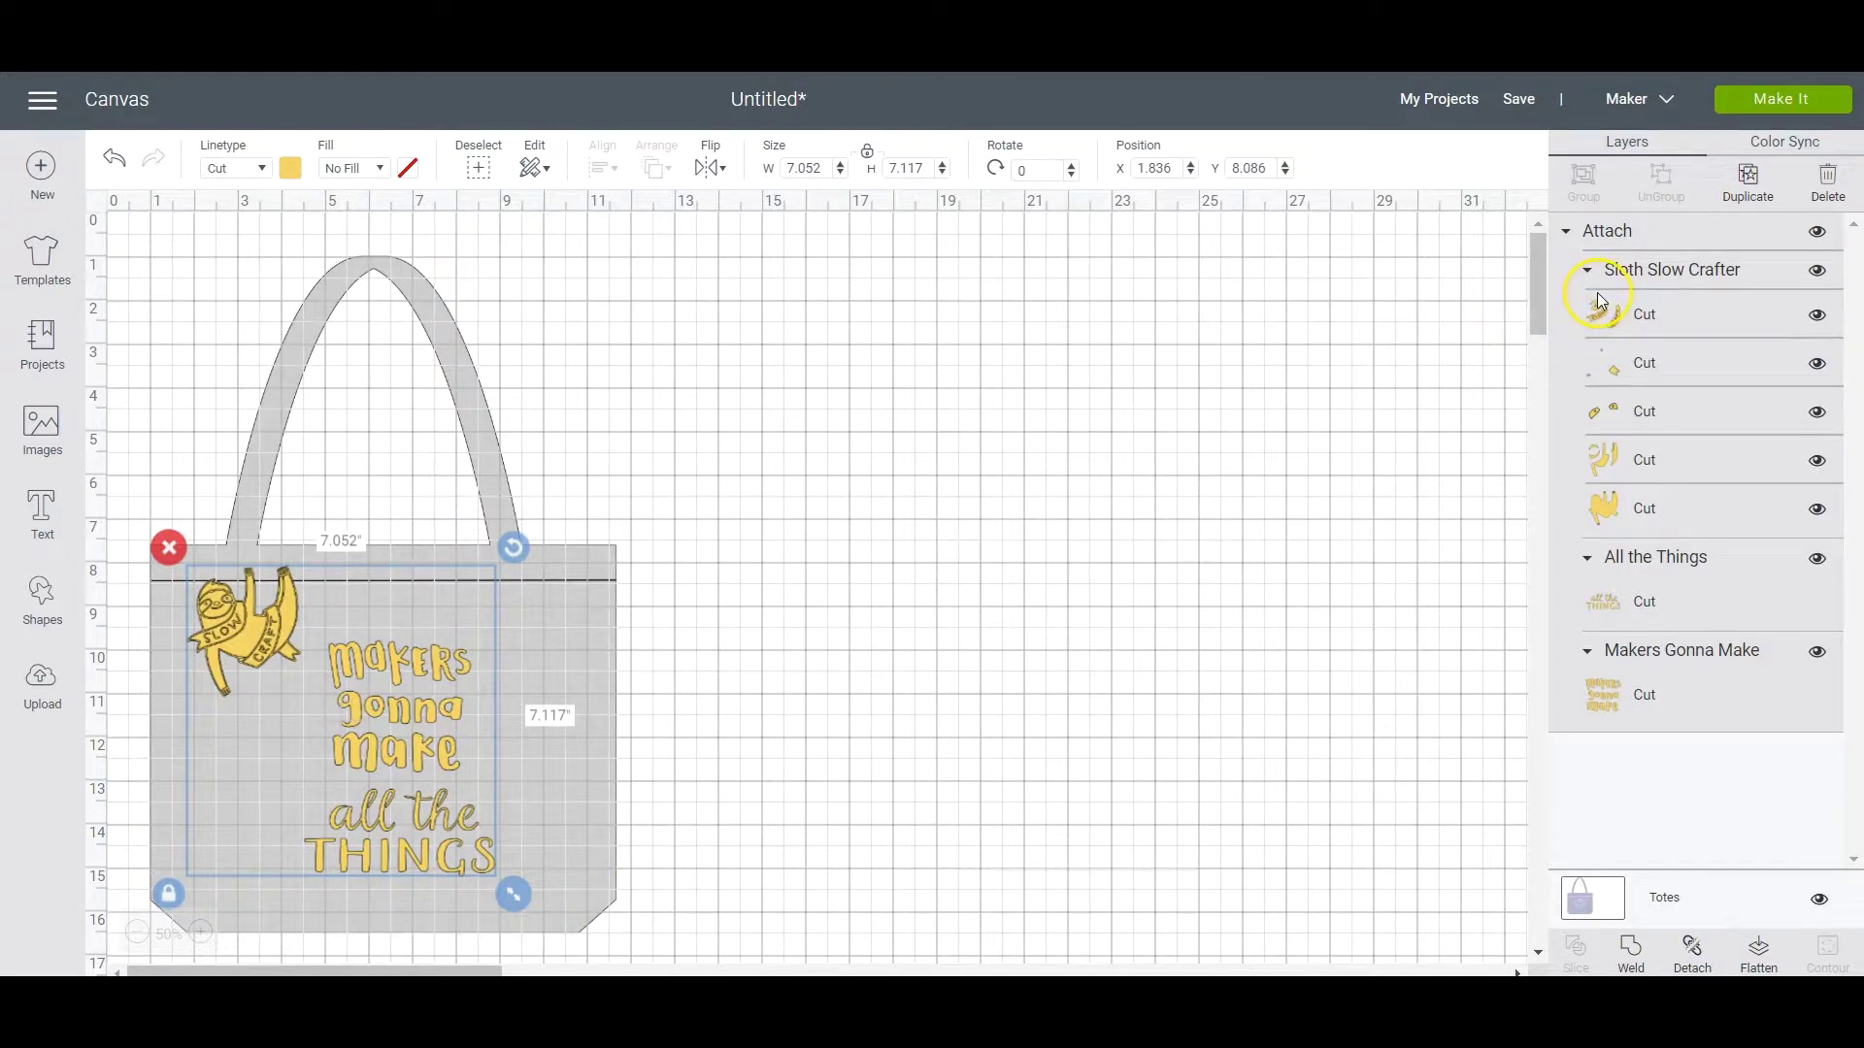
{"action": "left_click", "coordinate": [1791, 102]}
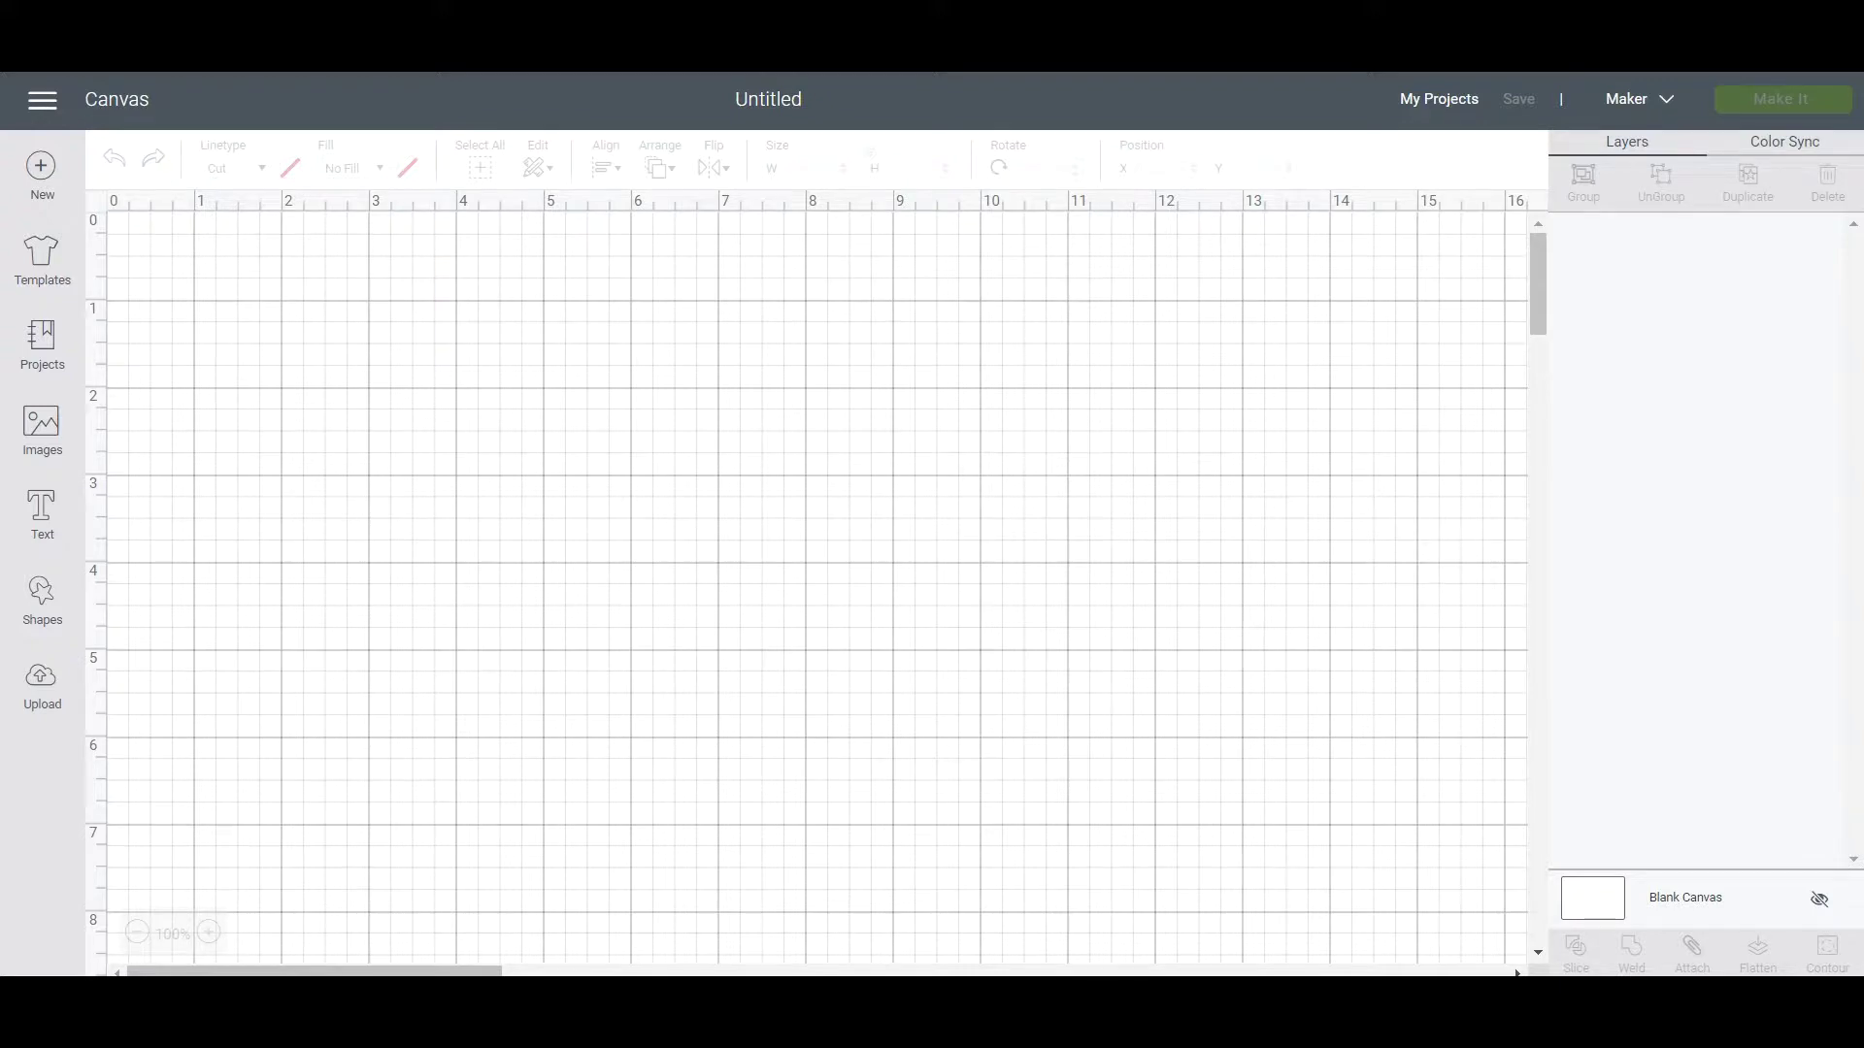
Add the text "Laura's Crafty Life" in the multi-layer Cricut font Library 3 near the top of the blank canvas
{"action": "left_click", "coordinate": [51, 497]}
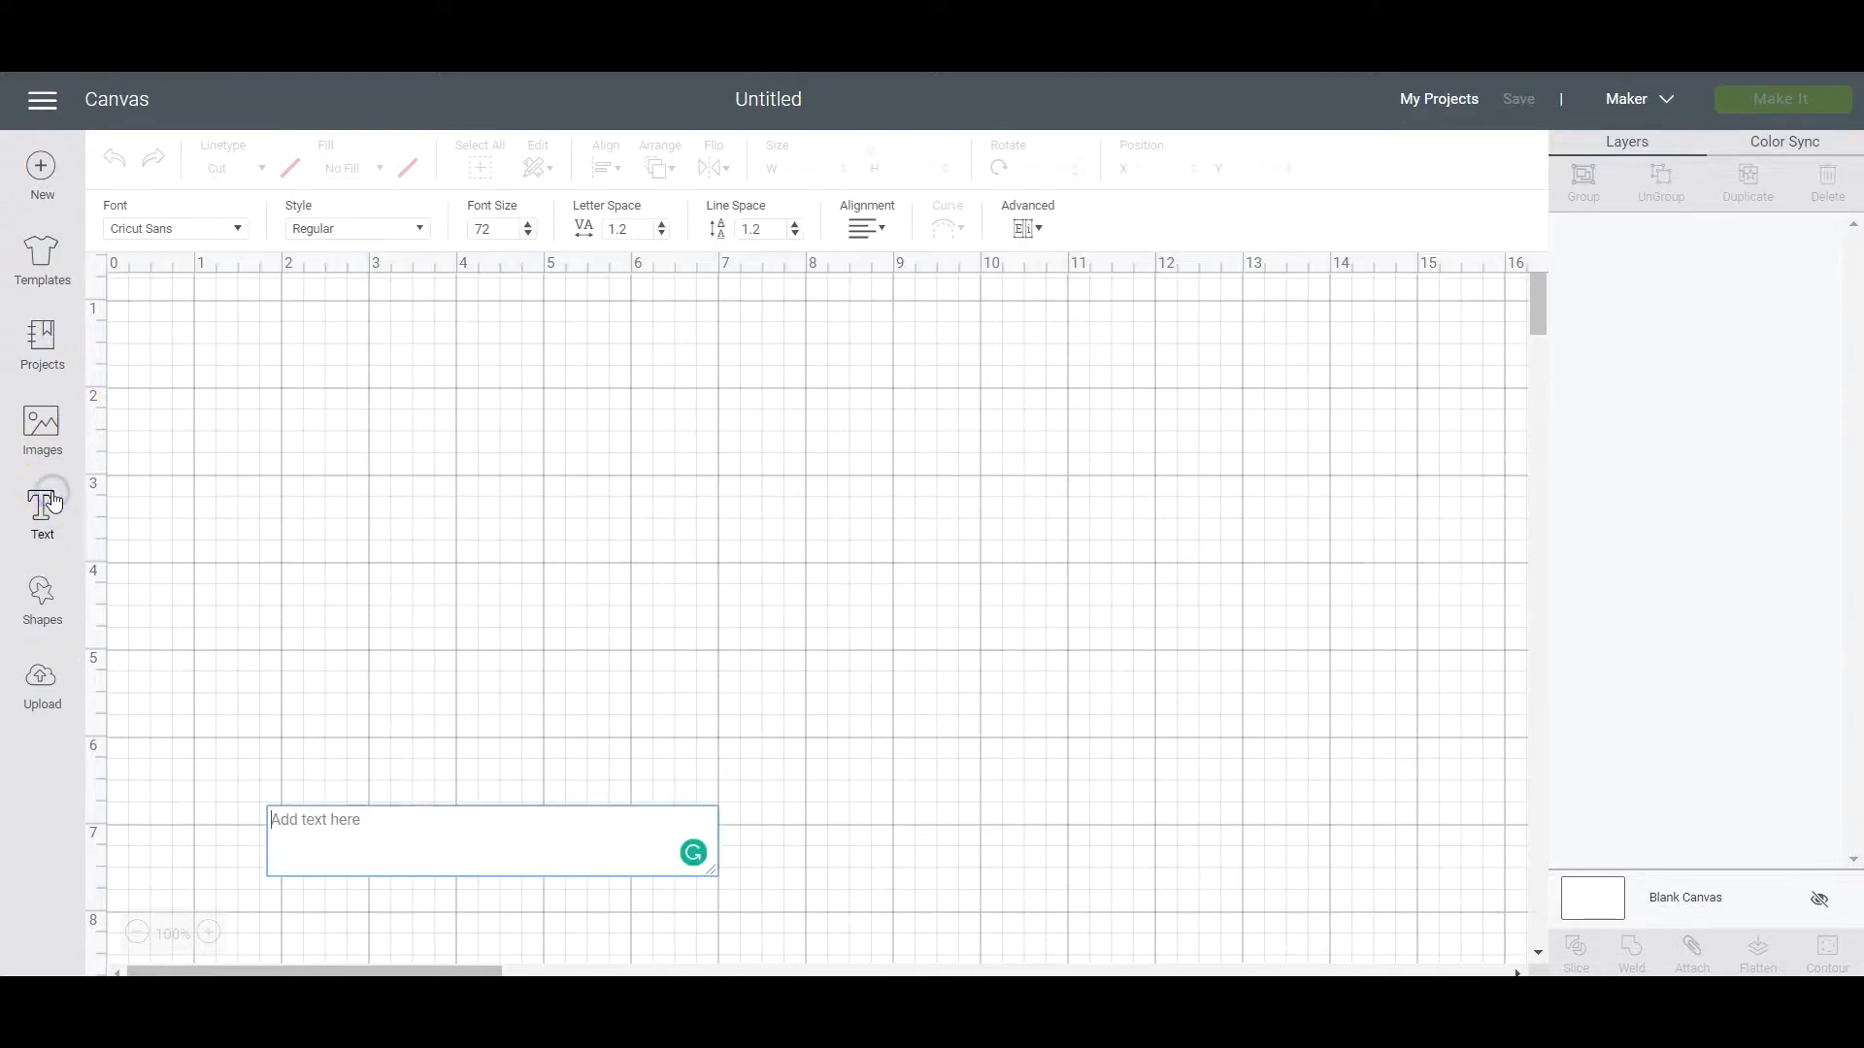
{"action": "type", "text": "Laura's Crafty Life"}
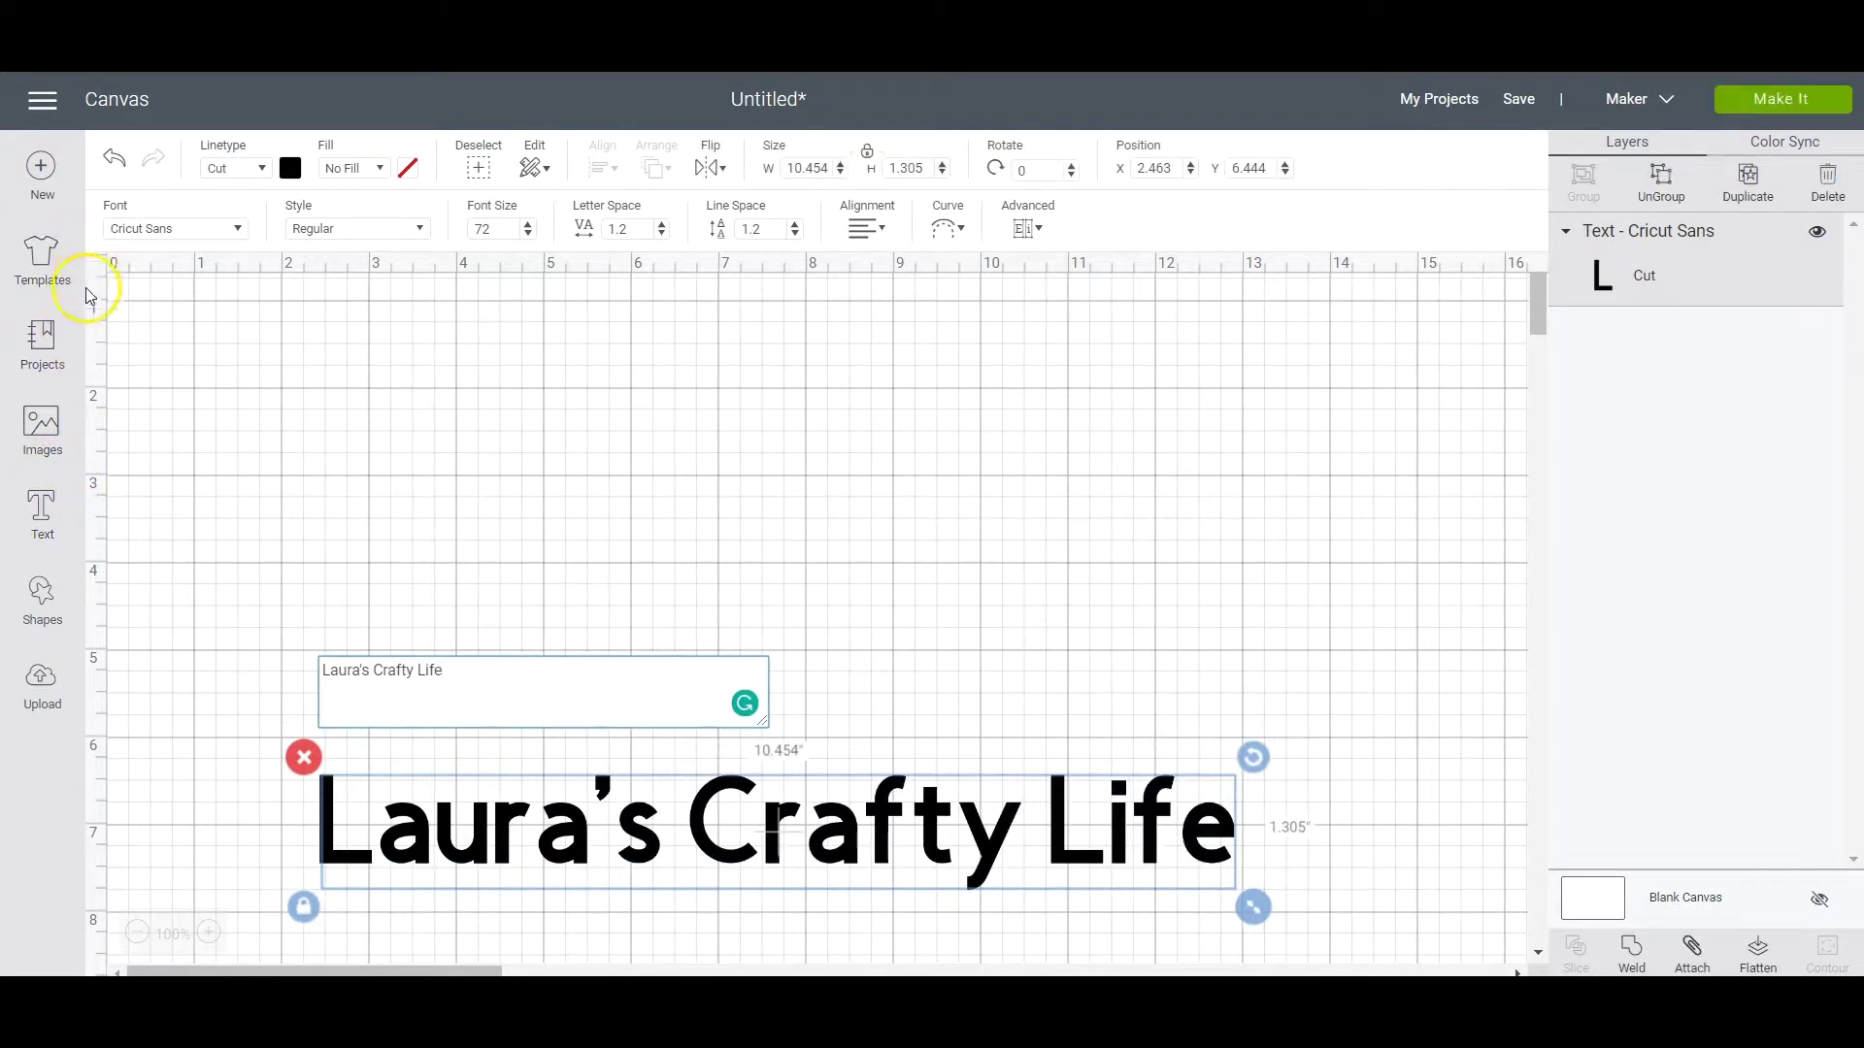
{"action": "left_click", "coordinate": [151, 228]}
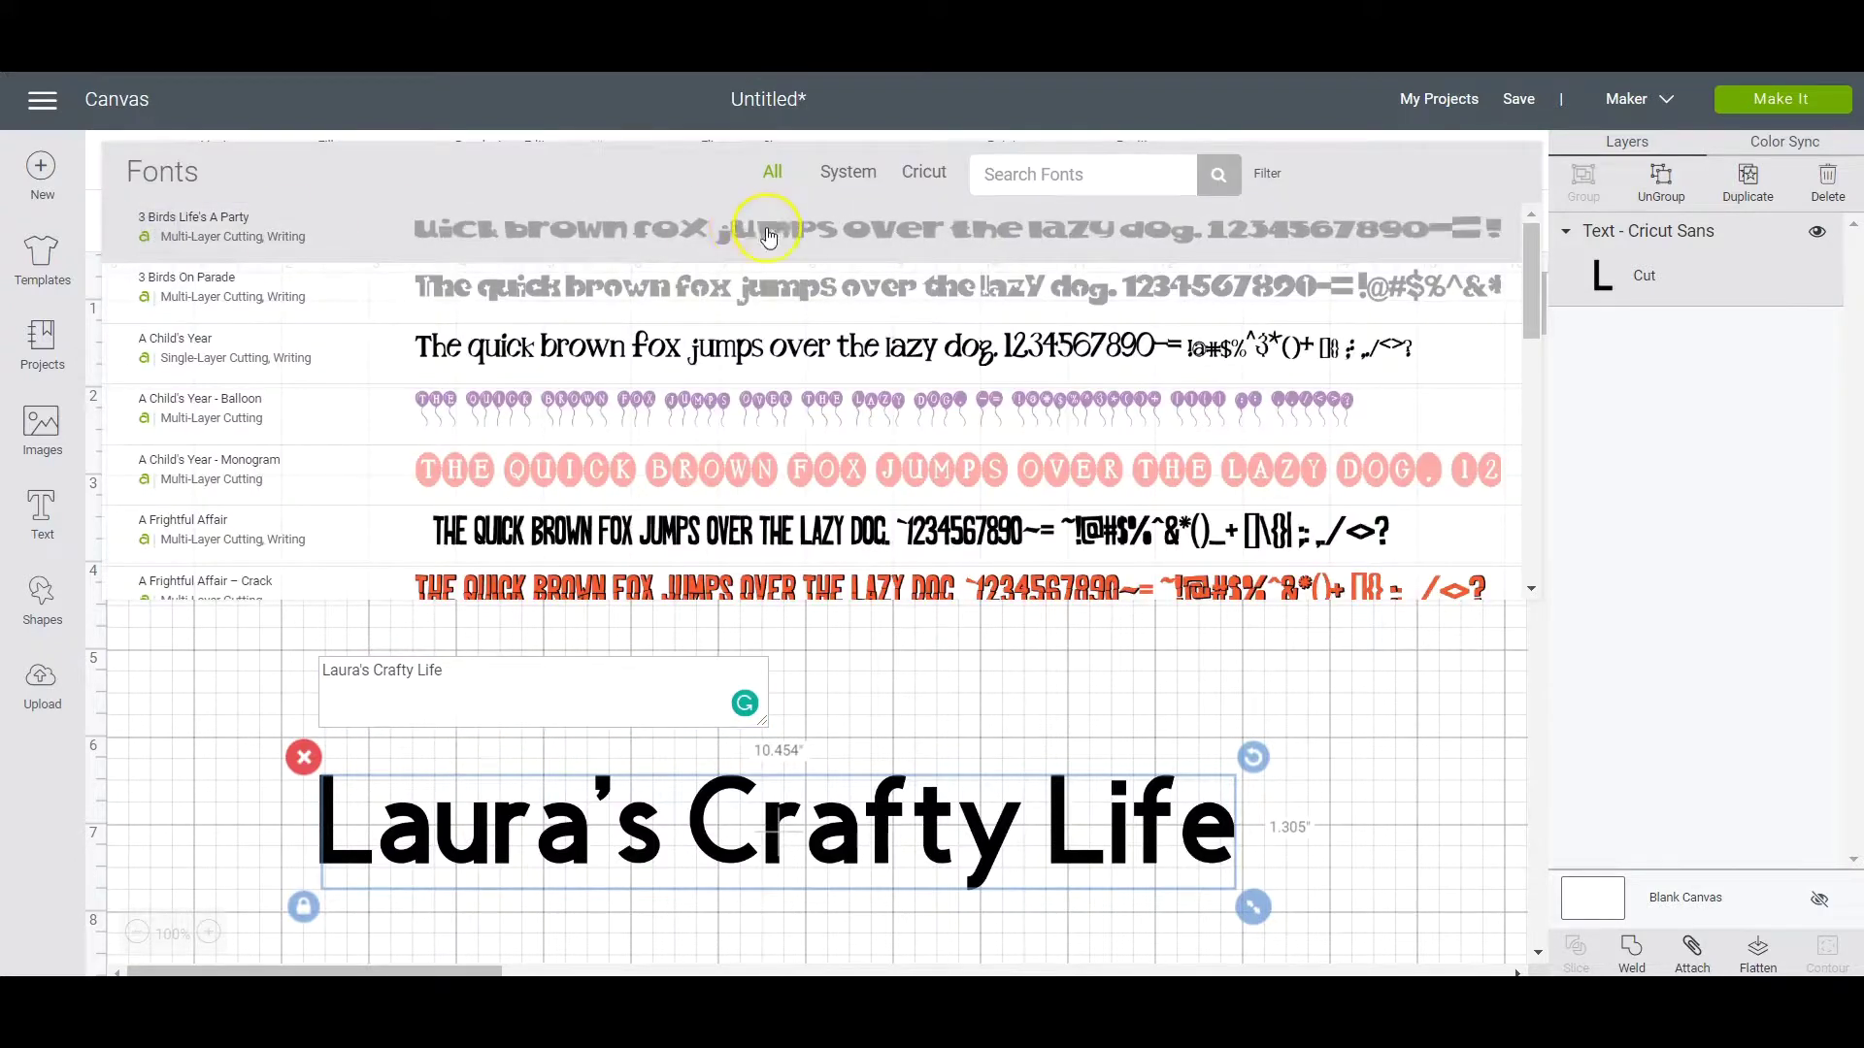
{"action": "left_click", "coordinate": [921, 171]}
{"action": "left_click", "coordinate": [1258, 178]}
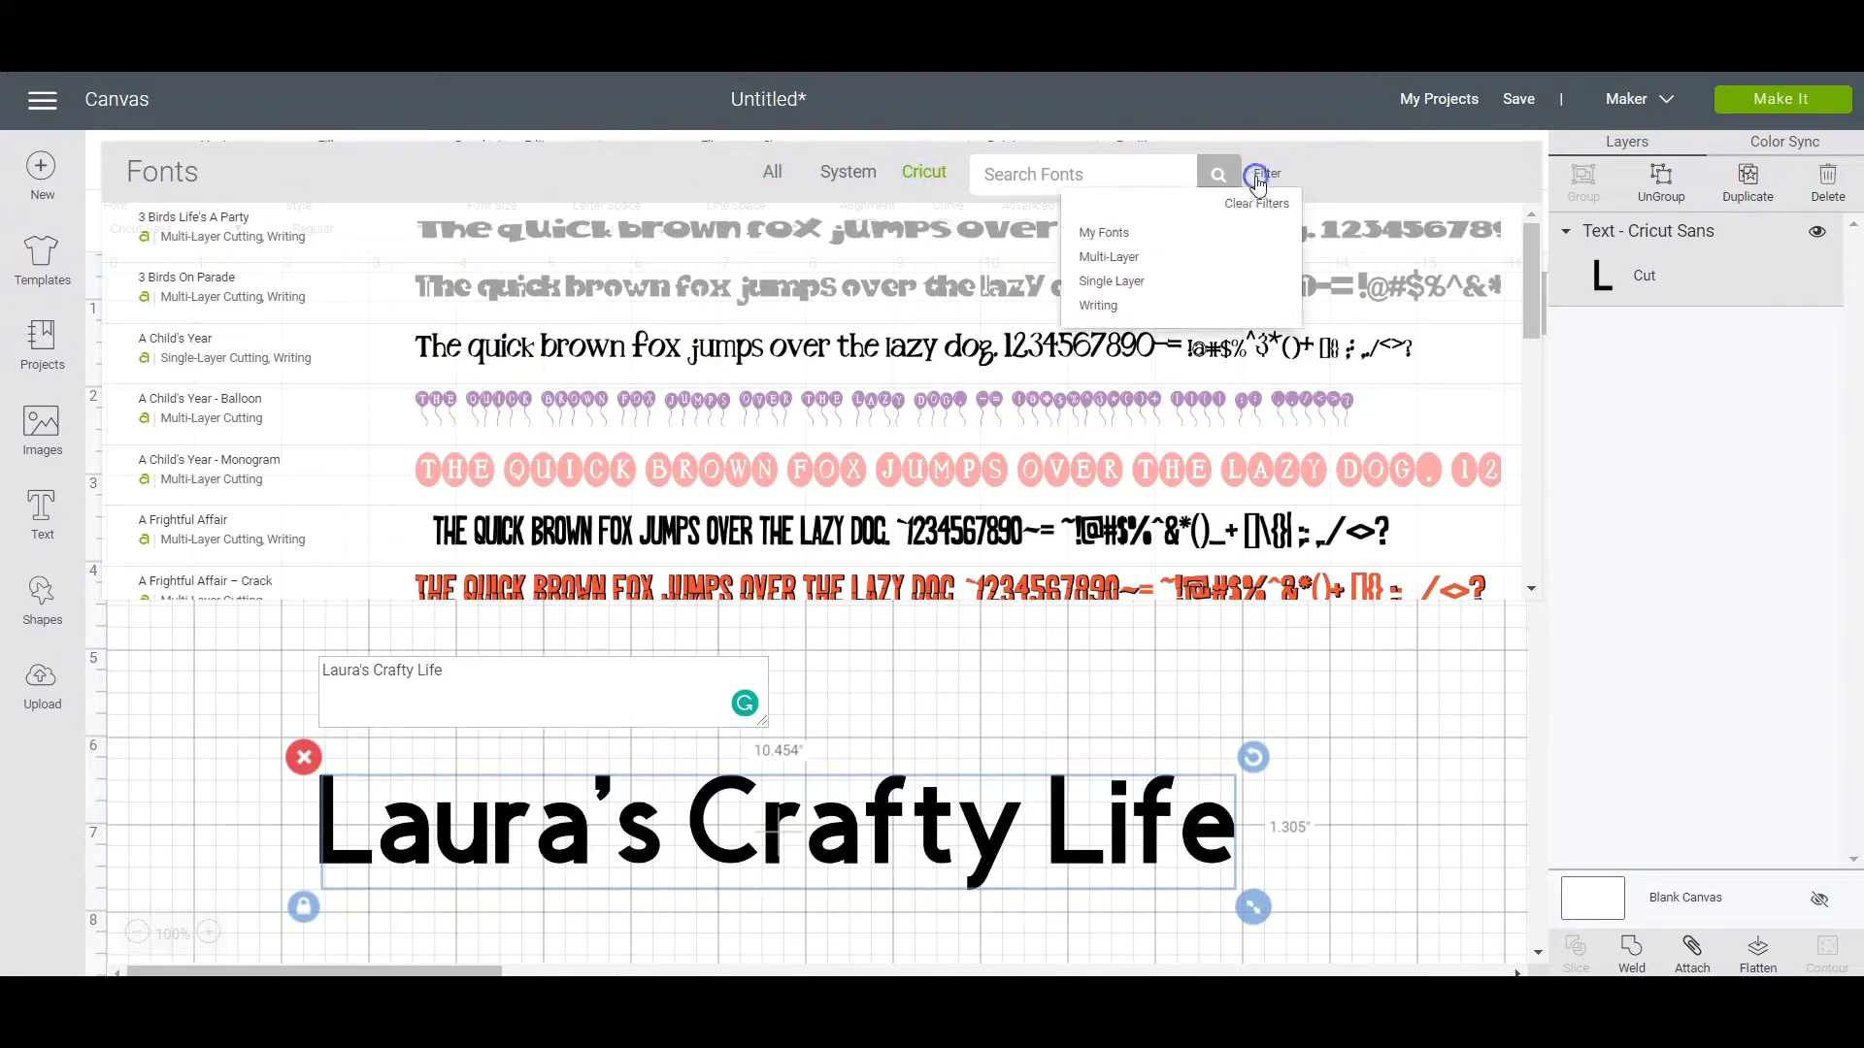
{"action": "left_click", "coordinate": [1136, 258]}
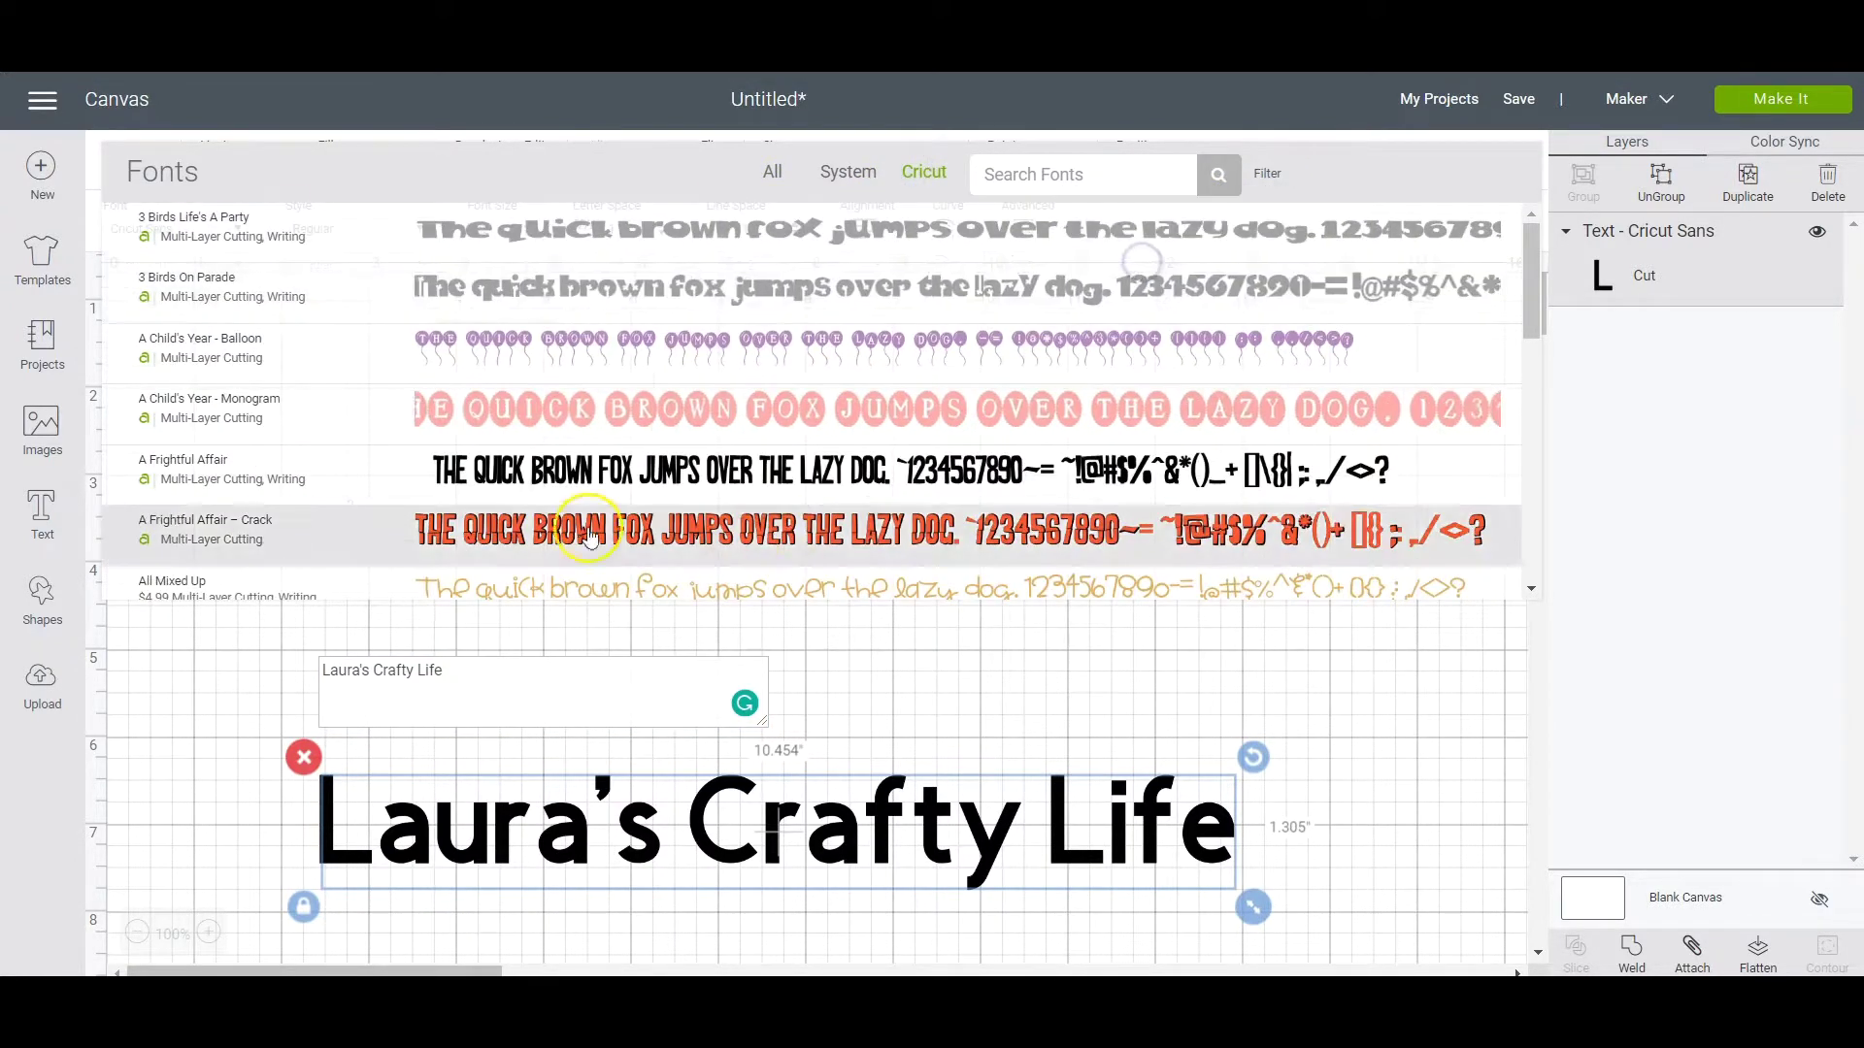
{"action": "left_click", "coordinate": [589, 537]}
{"action": "left_click_drag", "start_coordinate": [821, 461], "coordinate": [825, 413]}
Ungroup the text into its layers and move the orange layer below the dark shadow layer
{"action": "left_click", "coordinate": [1664, 194]}
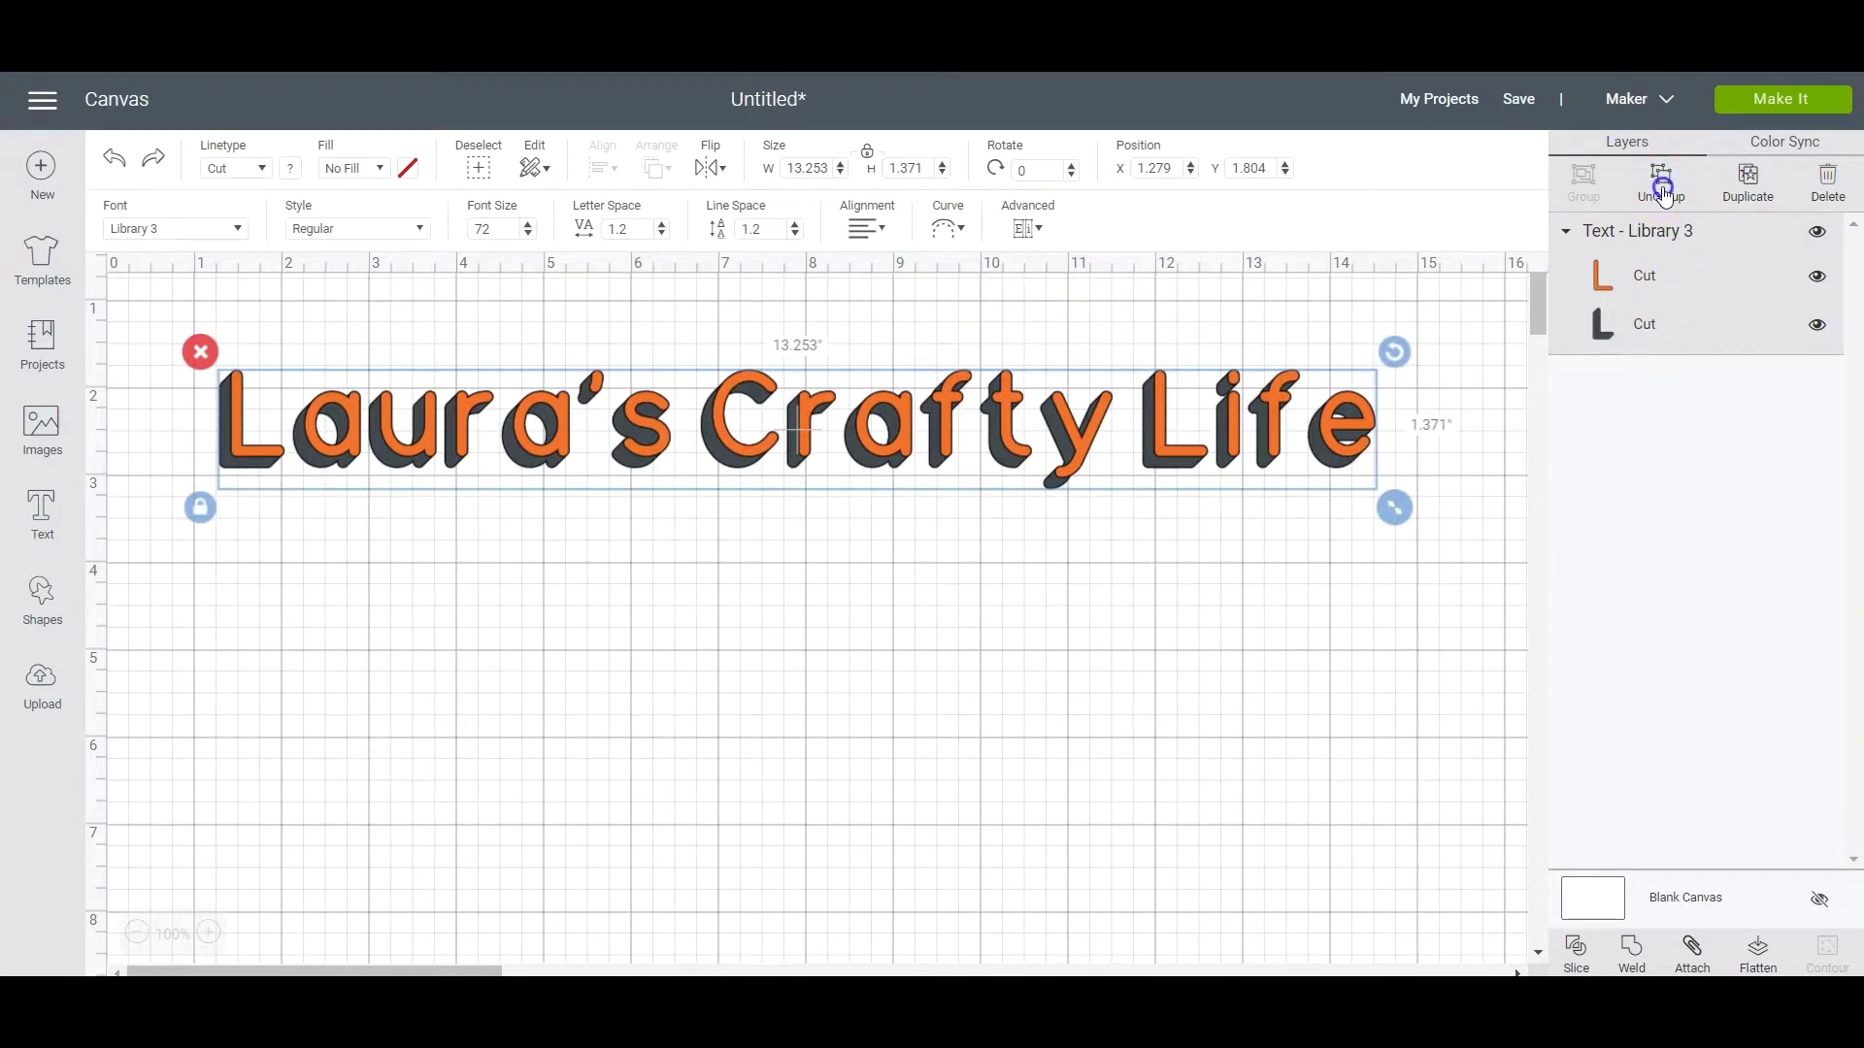
{"action": "left_click_drag", "start_coordinate": [798, 458], "coordinate": [812, 581]}
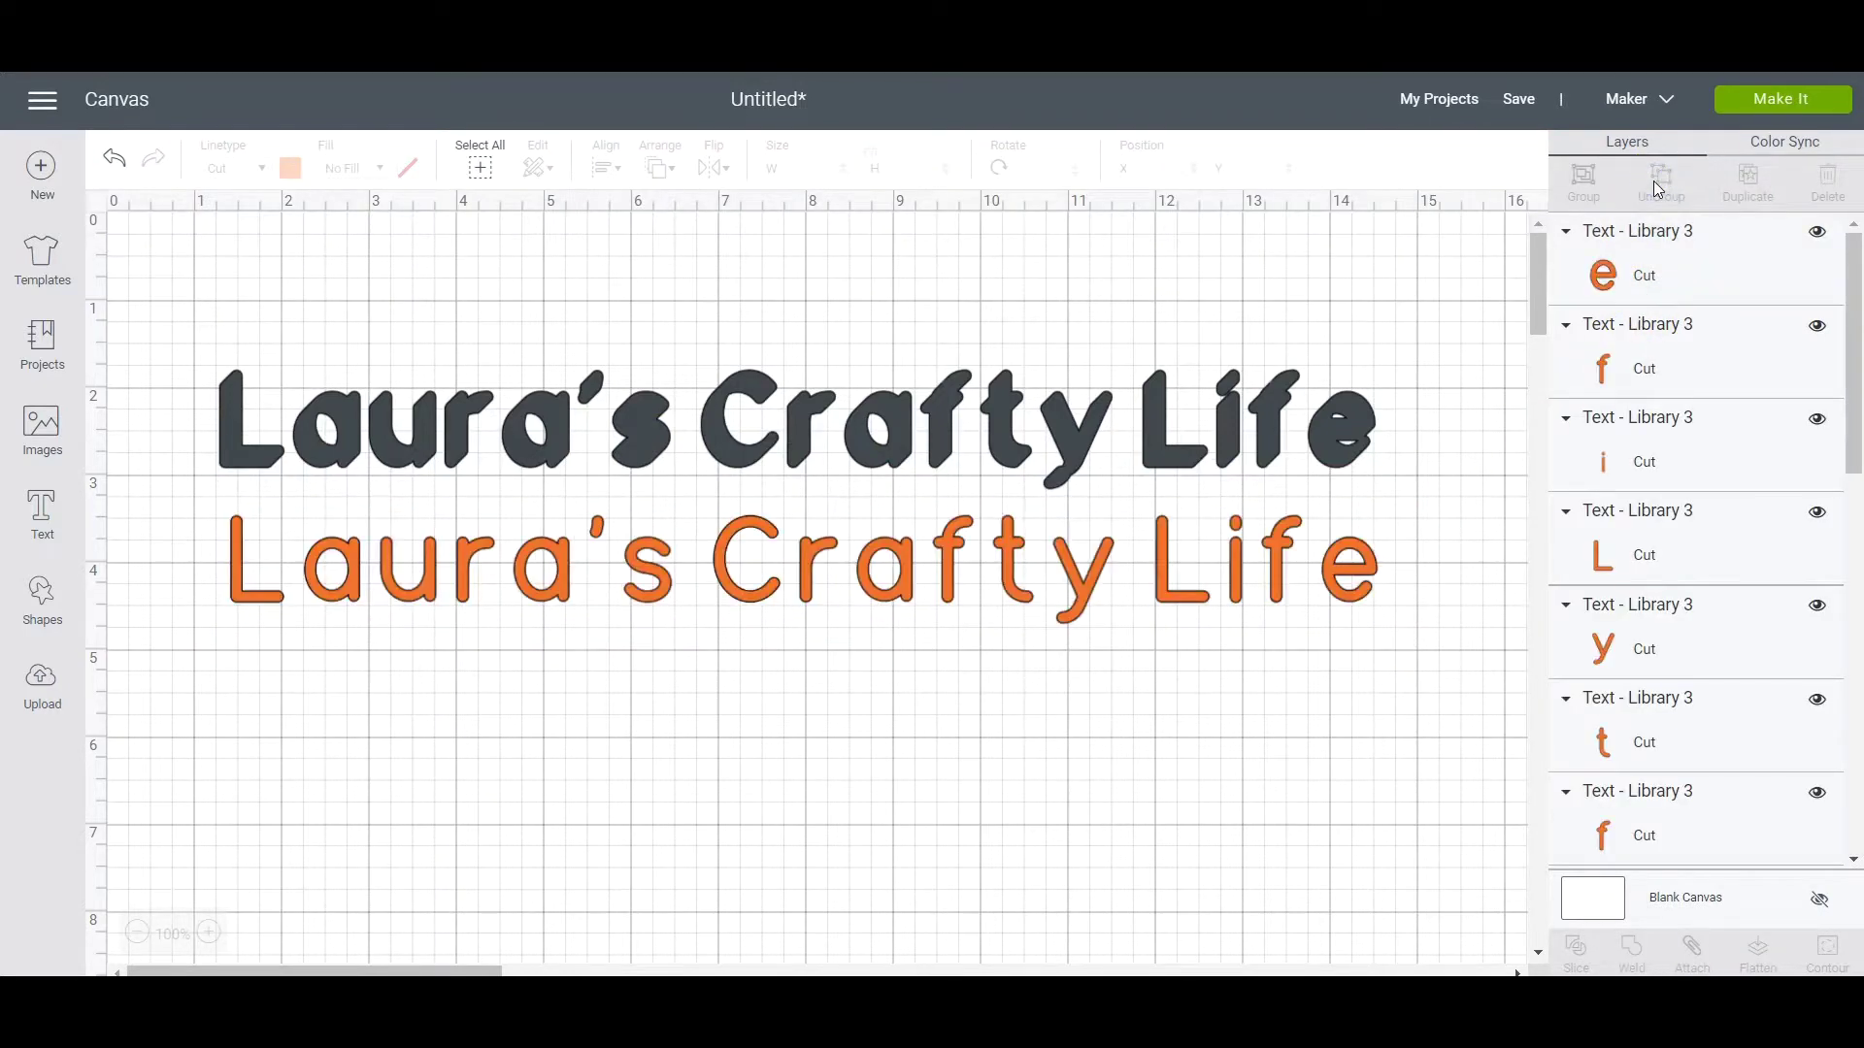
Move the orange letters "L", "a", "u" and "r" of the first word individually out of line with the rest of the text
{"action": "left_click_drag", "start_coordinate": [237, 595], "coordinate": [231, 658]}
{"action": "left_click_drag", "start_coordinate": [320, 566], "coordinate": [276, 582]}
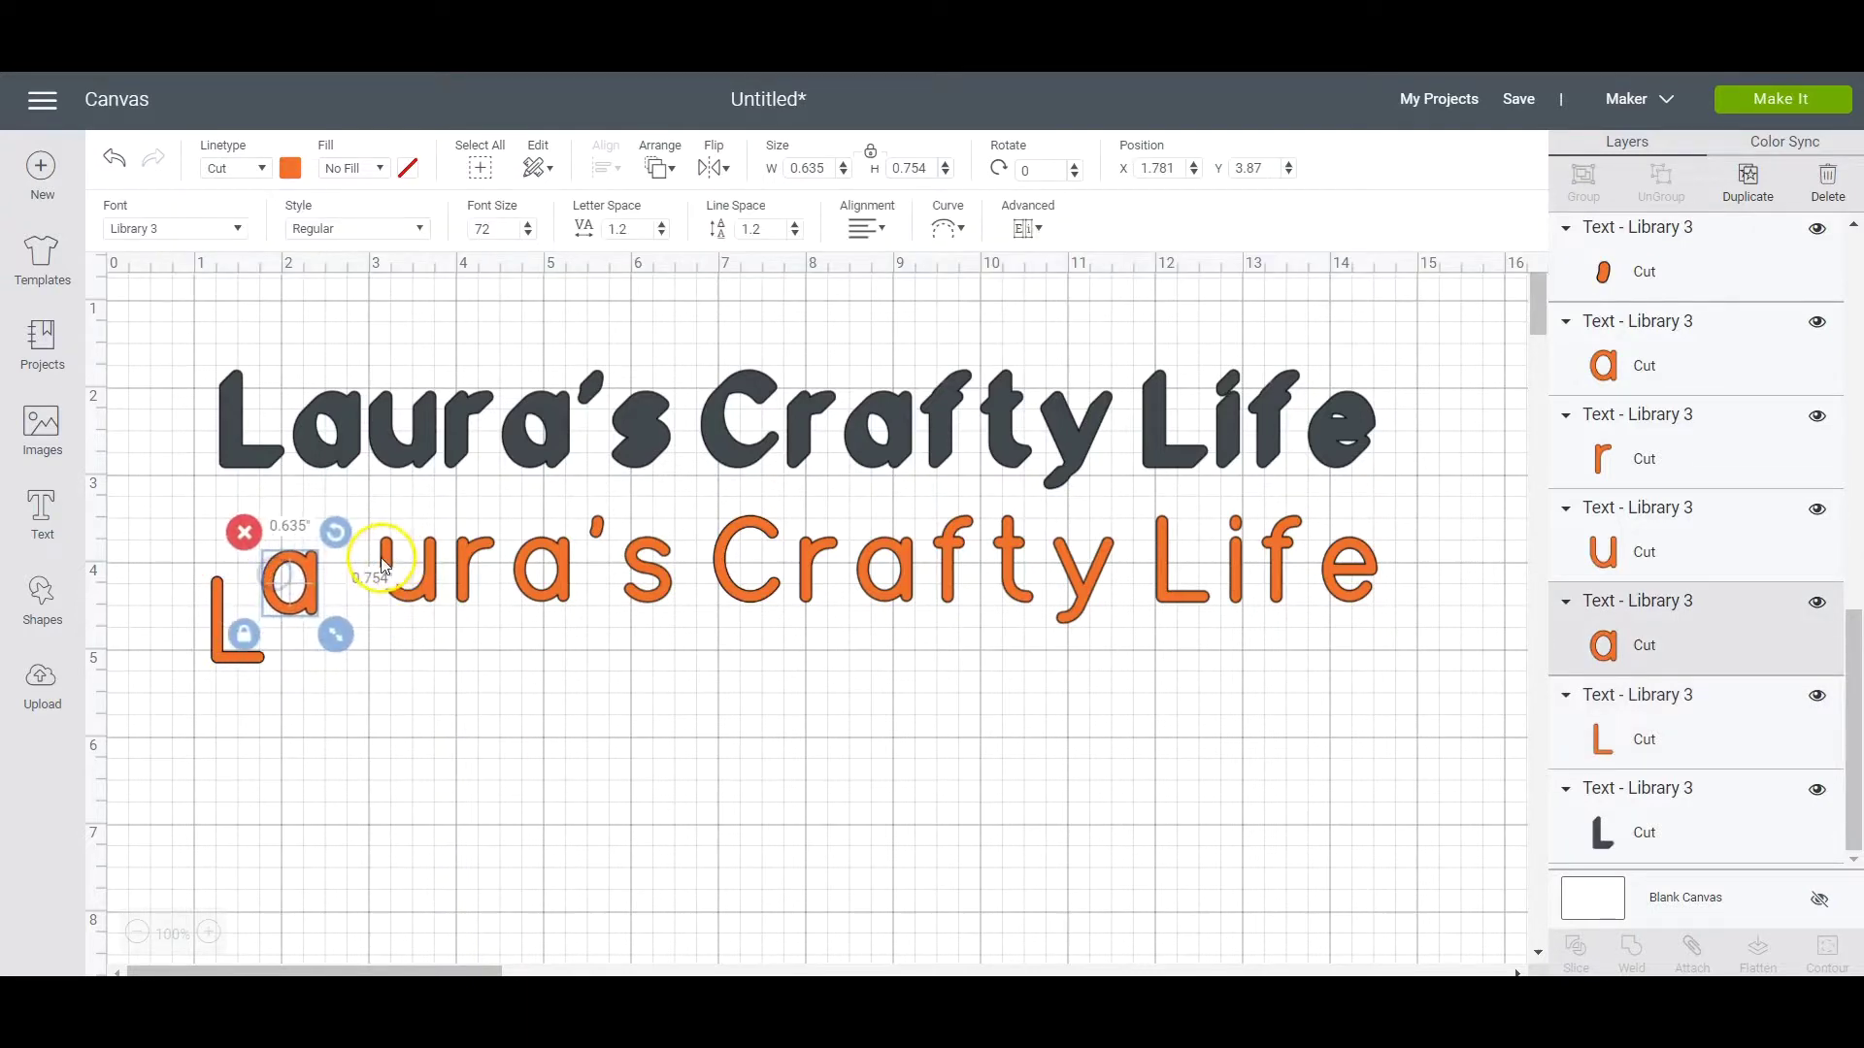
{"action": "left_click", "coordinate": [362, 602]}
{"action": "left_click_drag", "start_coordinate": [415, 558], "coordinate": [349, 637]}
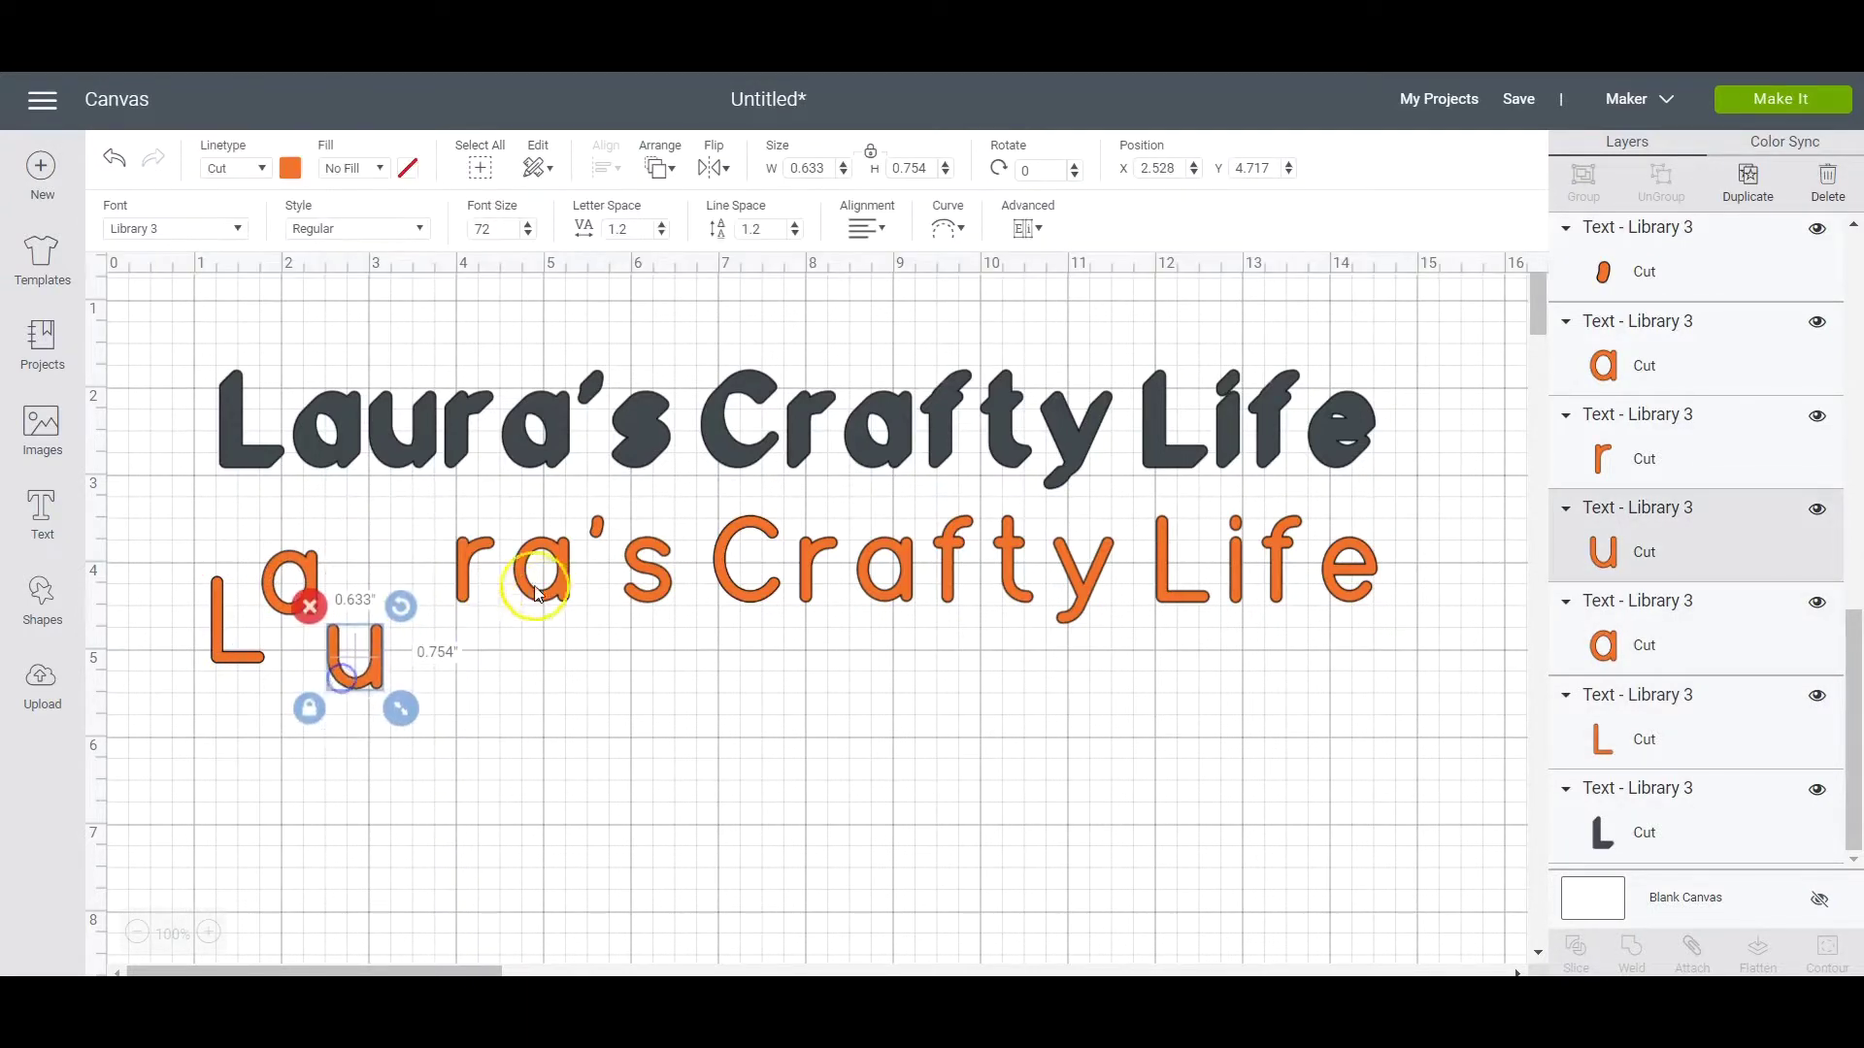
{"action": "left_click_drag", "start_coordinate": [470, 555], "coordinate": [411, 565]}
{"action": "left_click", "coordinate": [1267, 391]}
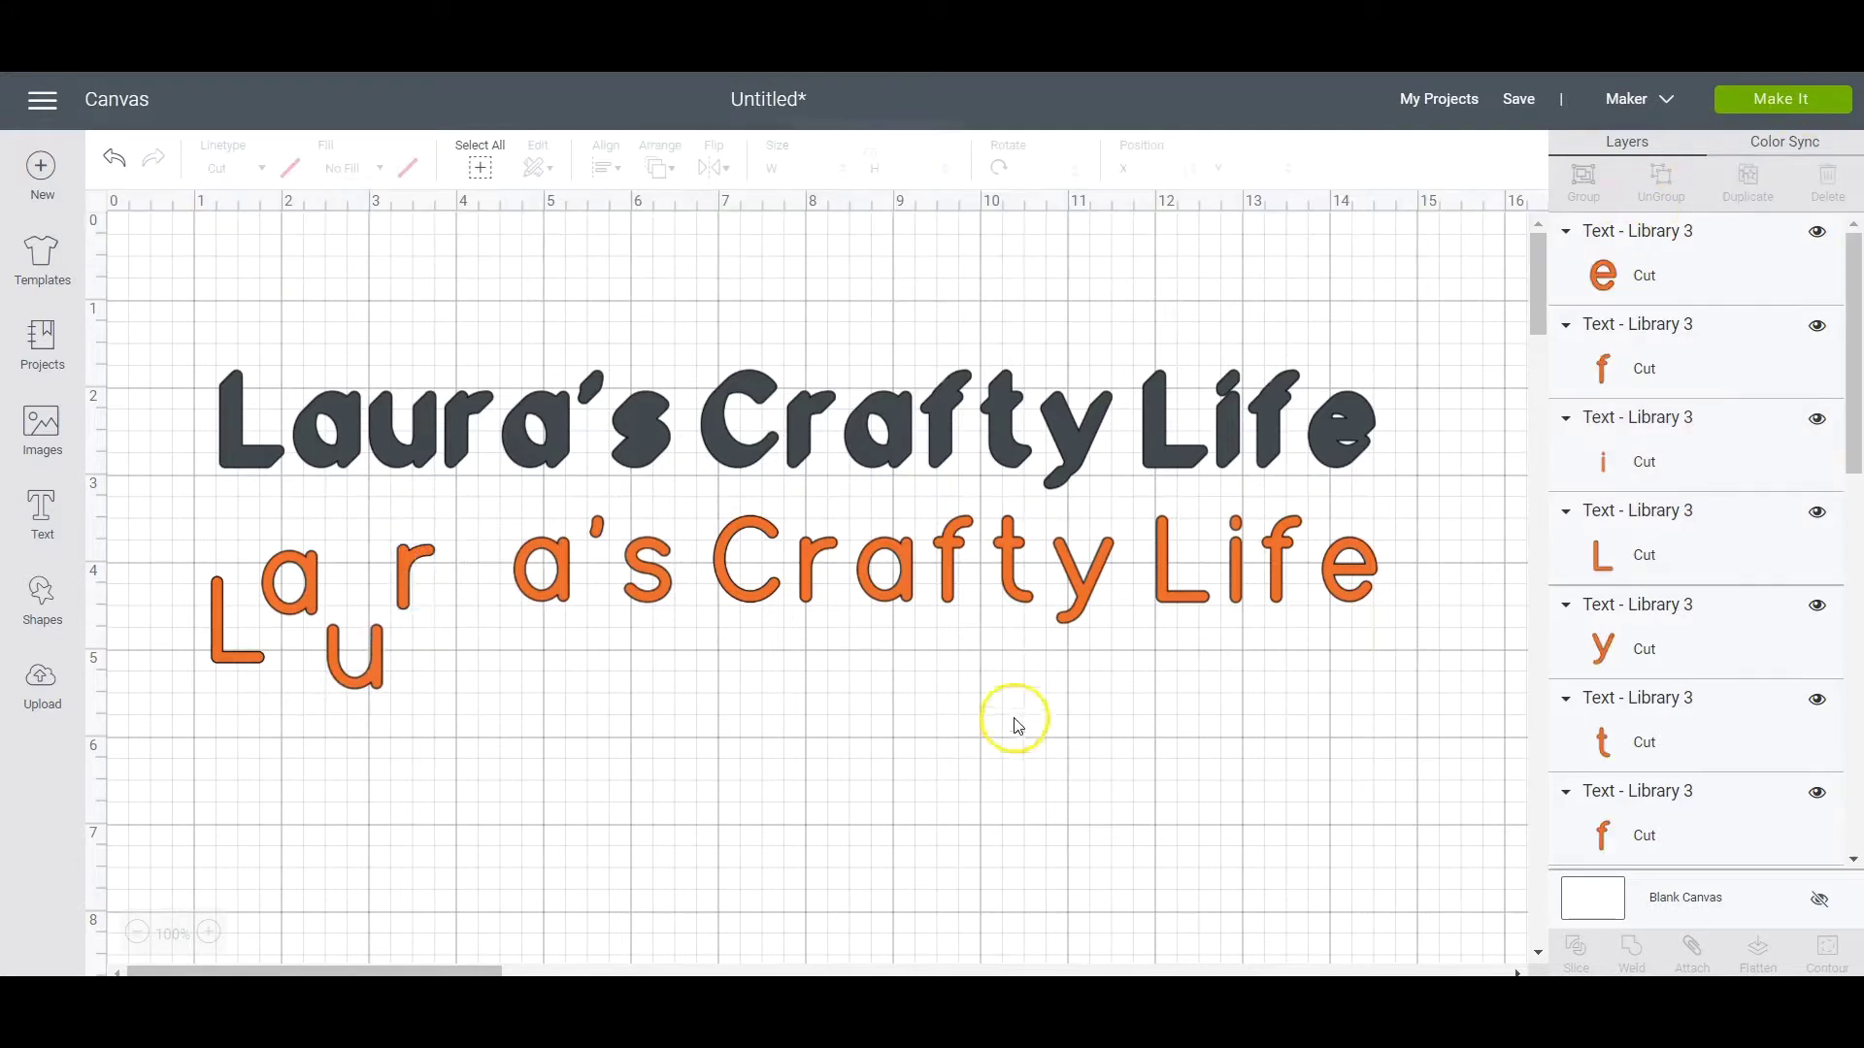
Preview how the ungrouped letters are laid out on the cutting mats and return to the canvas
{"action": "left_click", "coordinate": [1820, 102]}
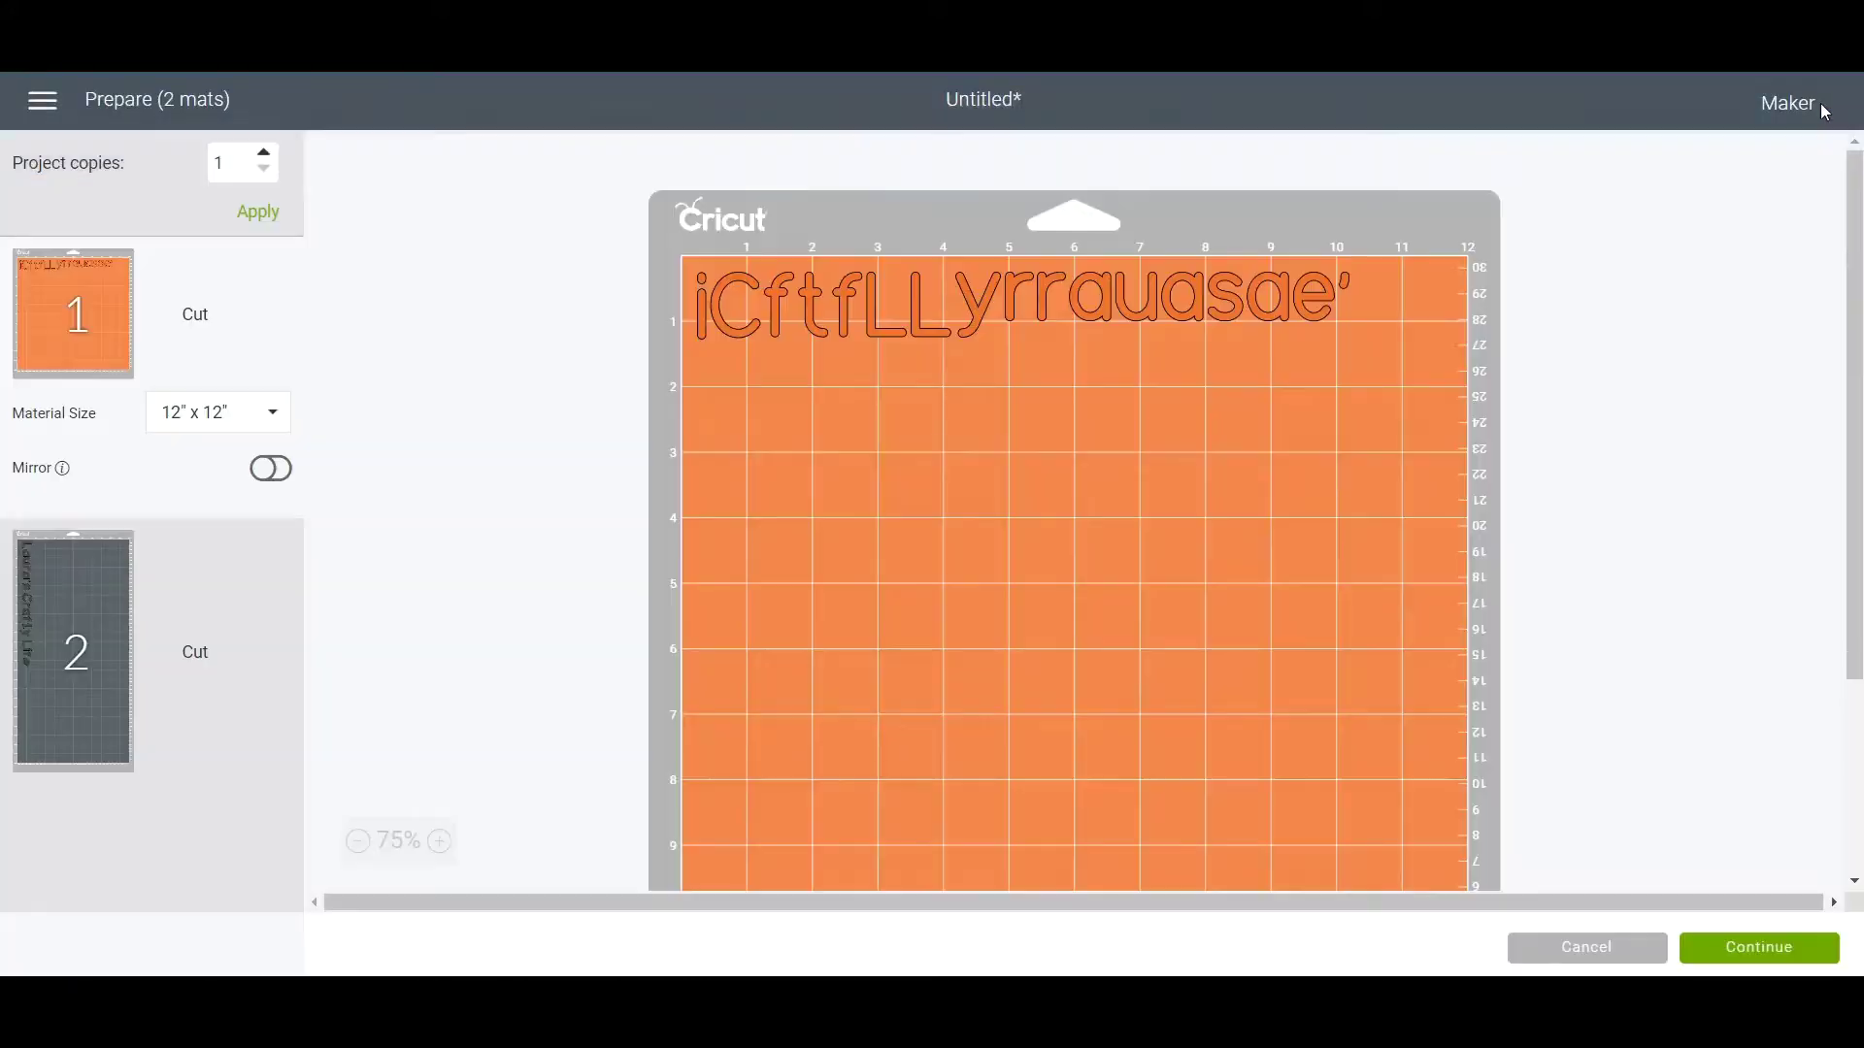
{"action": "left_click", "coordinate": [889, 322]}
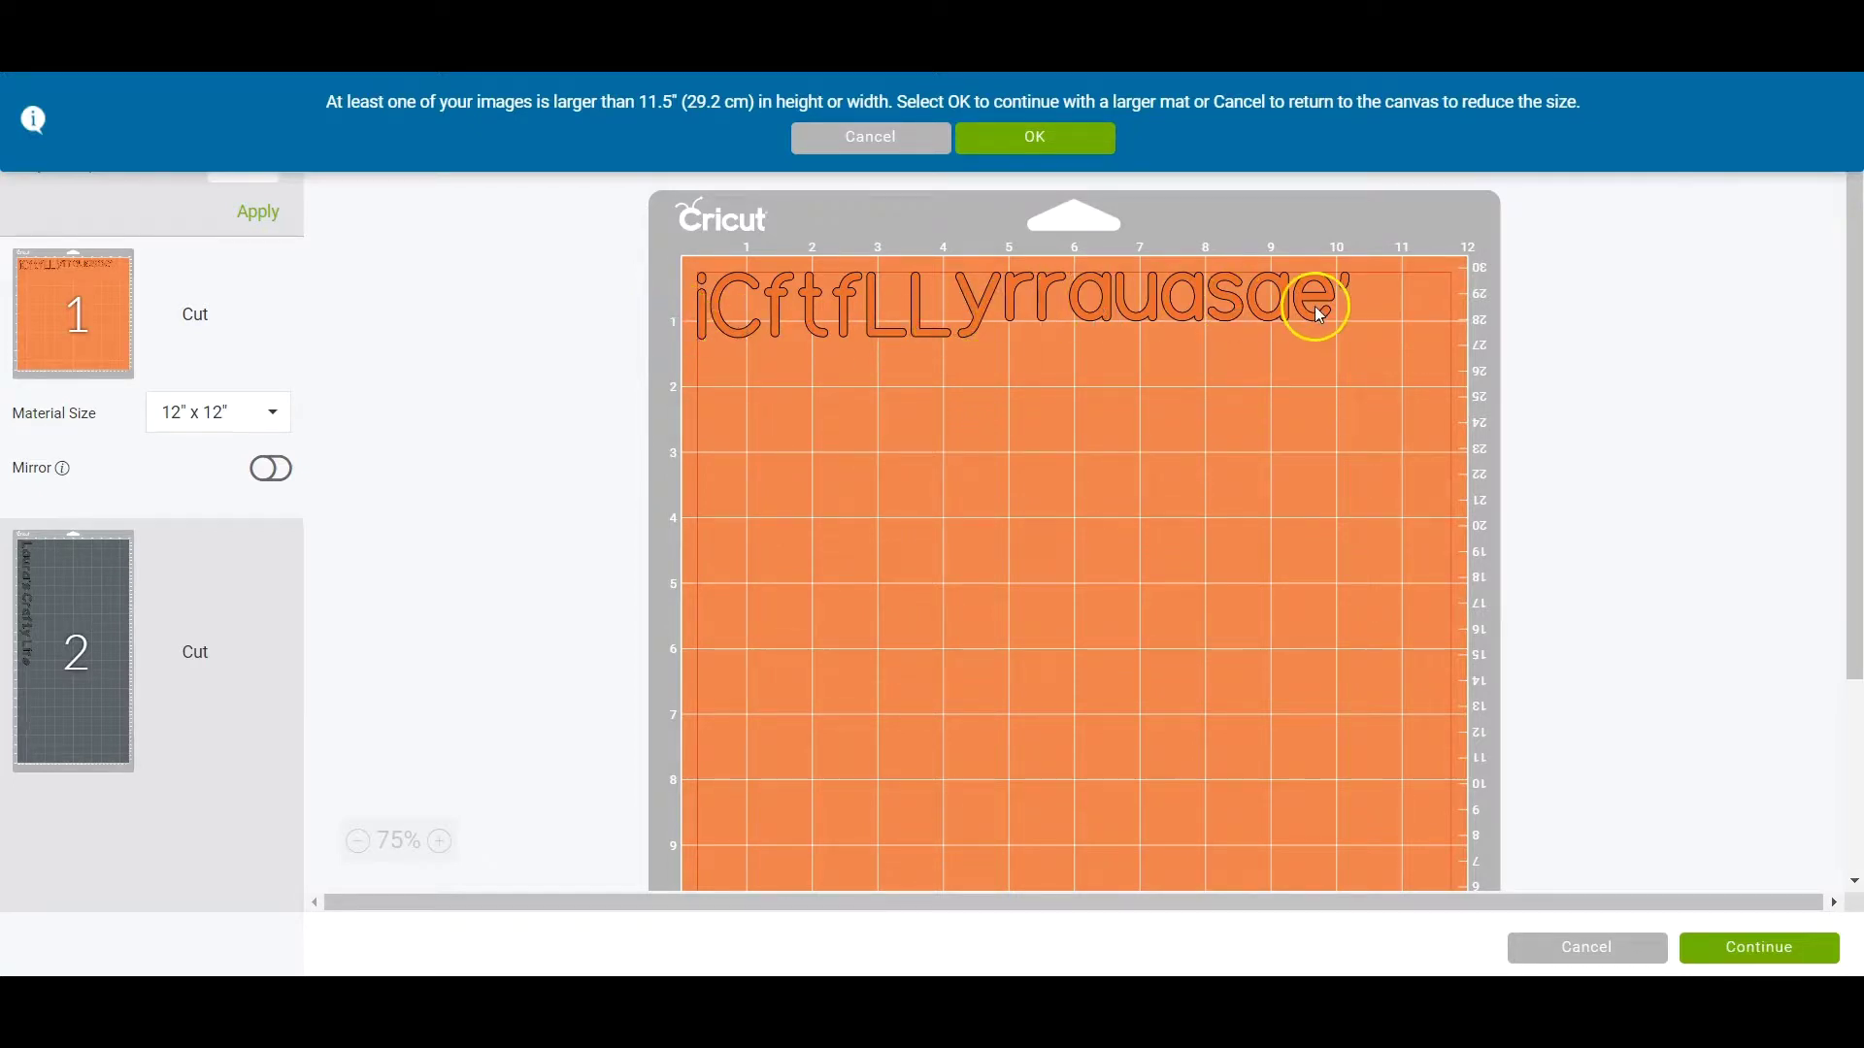
{"action": "left_click", "coordinate": [1622, 950]}
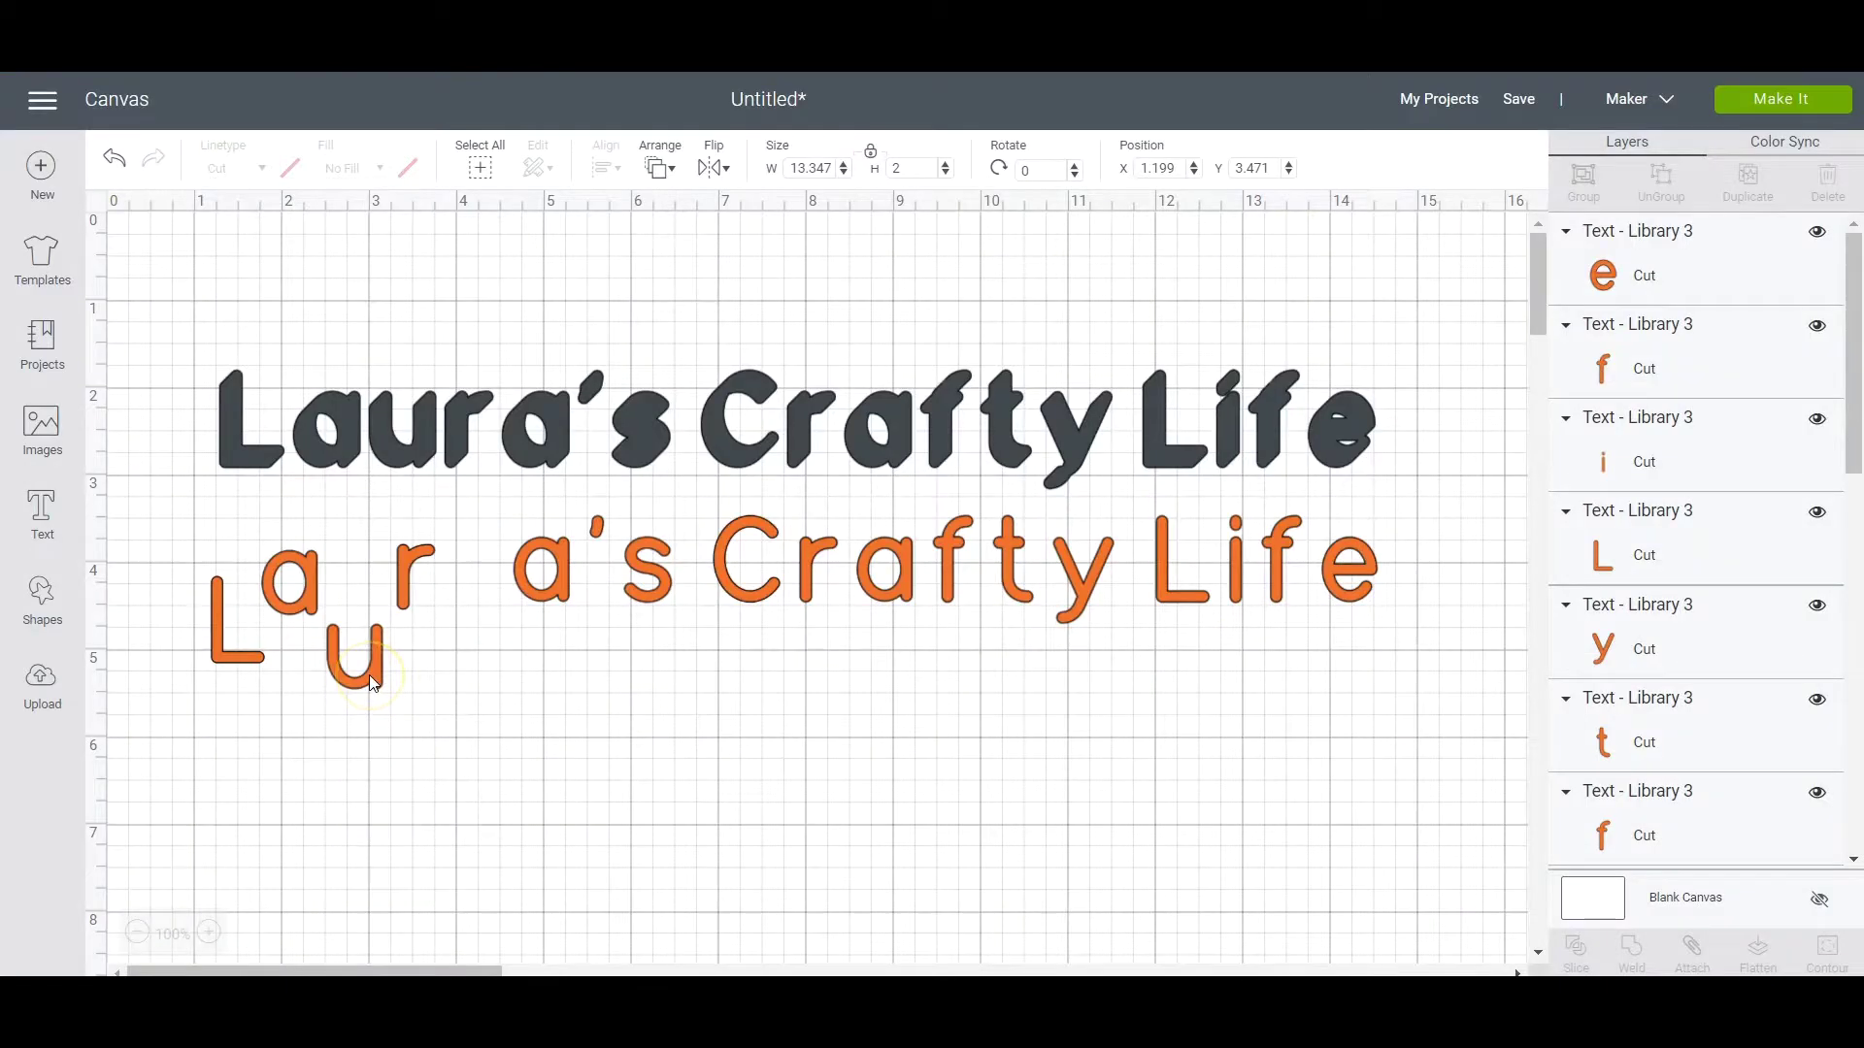
Group all the orange letters, shift the group slightly, and preview its layout on the cutting mats before returning to the canvas
{"action": "left_click_drag", "start_coordinate": [184, 503], "coordinate": [1394, 670]}
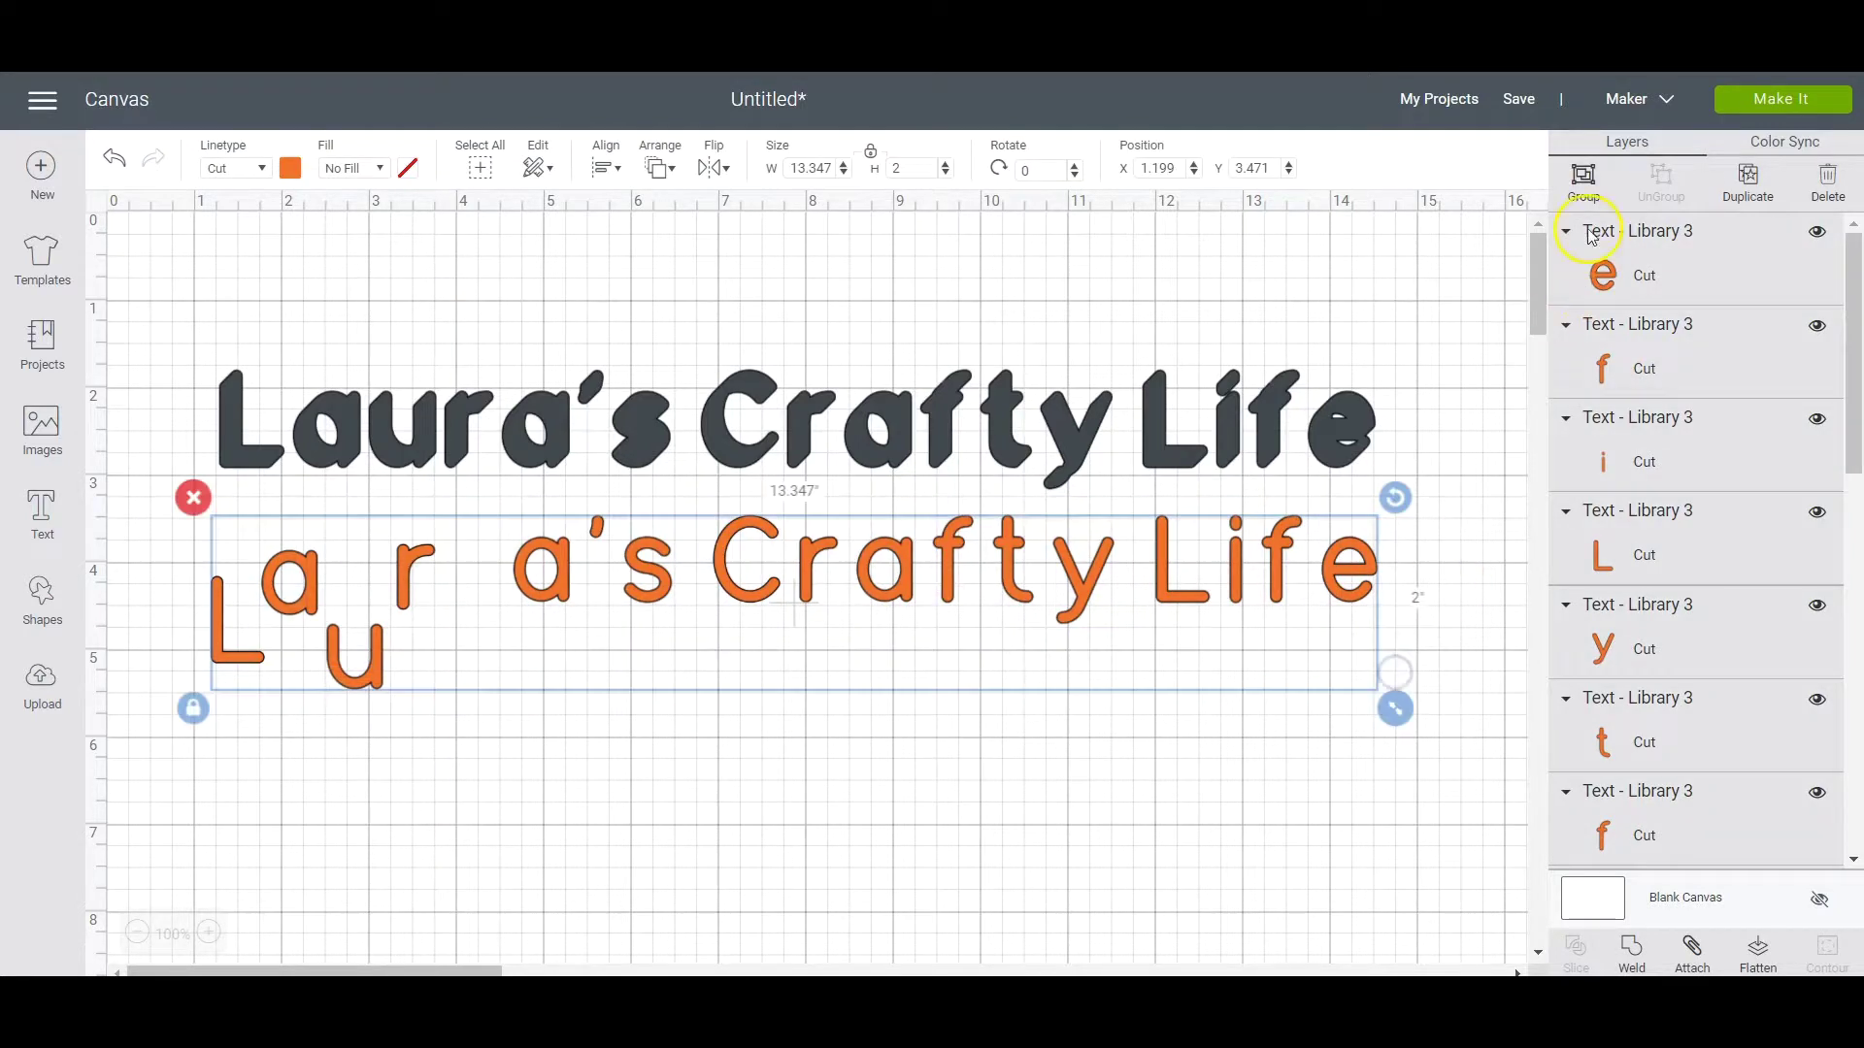
{"action": "left_click", "coordinate": [1579, 185]}
{"action": "mouse_move", "coordinate": [849, 584]}
{"action": "left_mouse_down"}
{"action": "mouse_move", "coordinate": [891, 670]}
{"action": "mouse_move", "coordinate": [790, 574]}
{"action": "mouse_move", "coordinate": [873, 599]}
{"action": "left_mouse_up"}
{"action": "left_click", "coordinate": [1745, 99]}
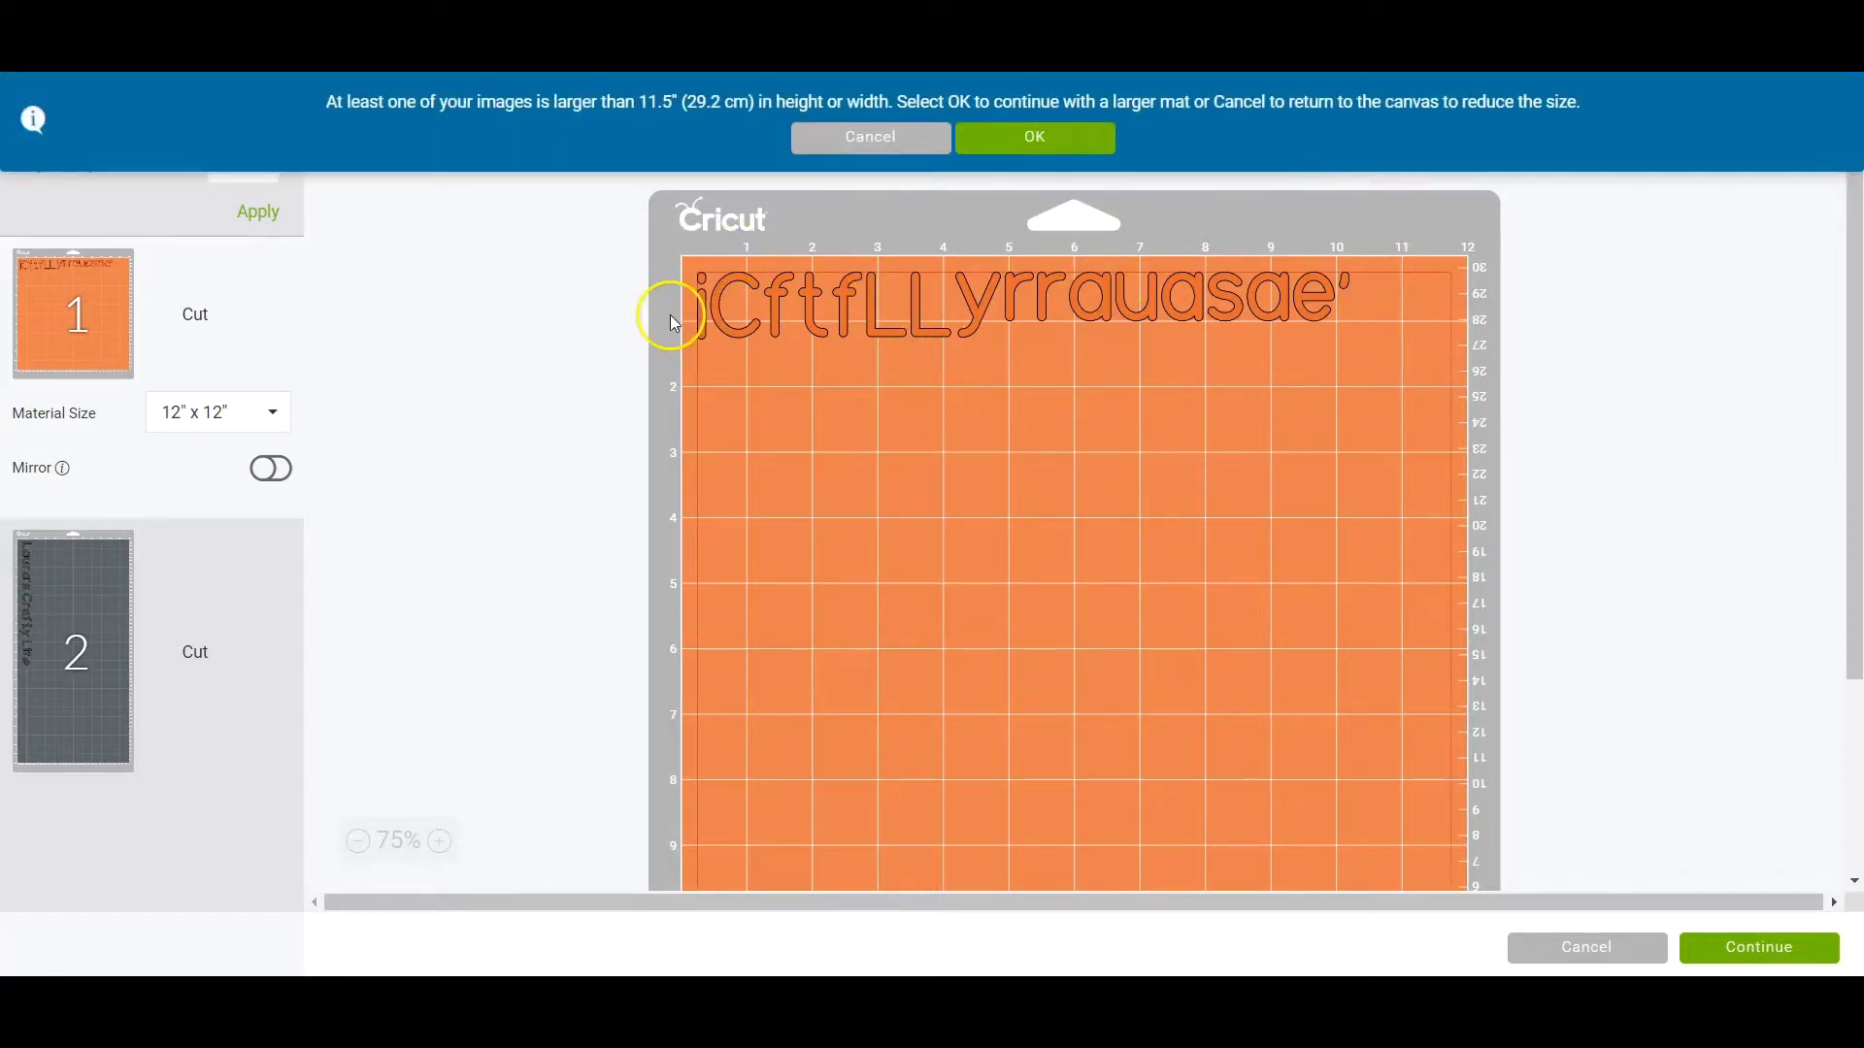
{"action": "left_click", "coordinate": [1603, 952]}
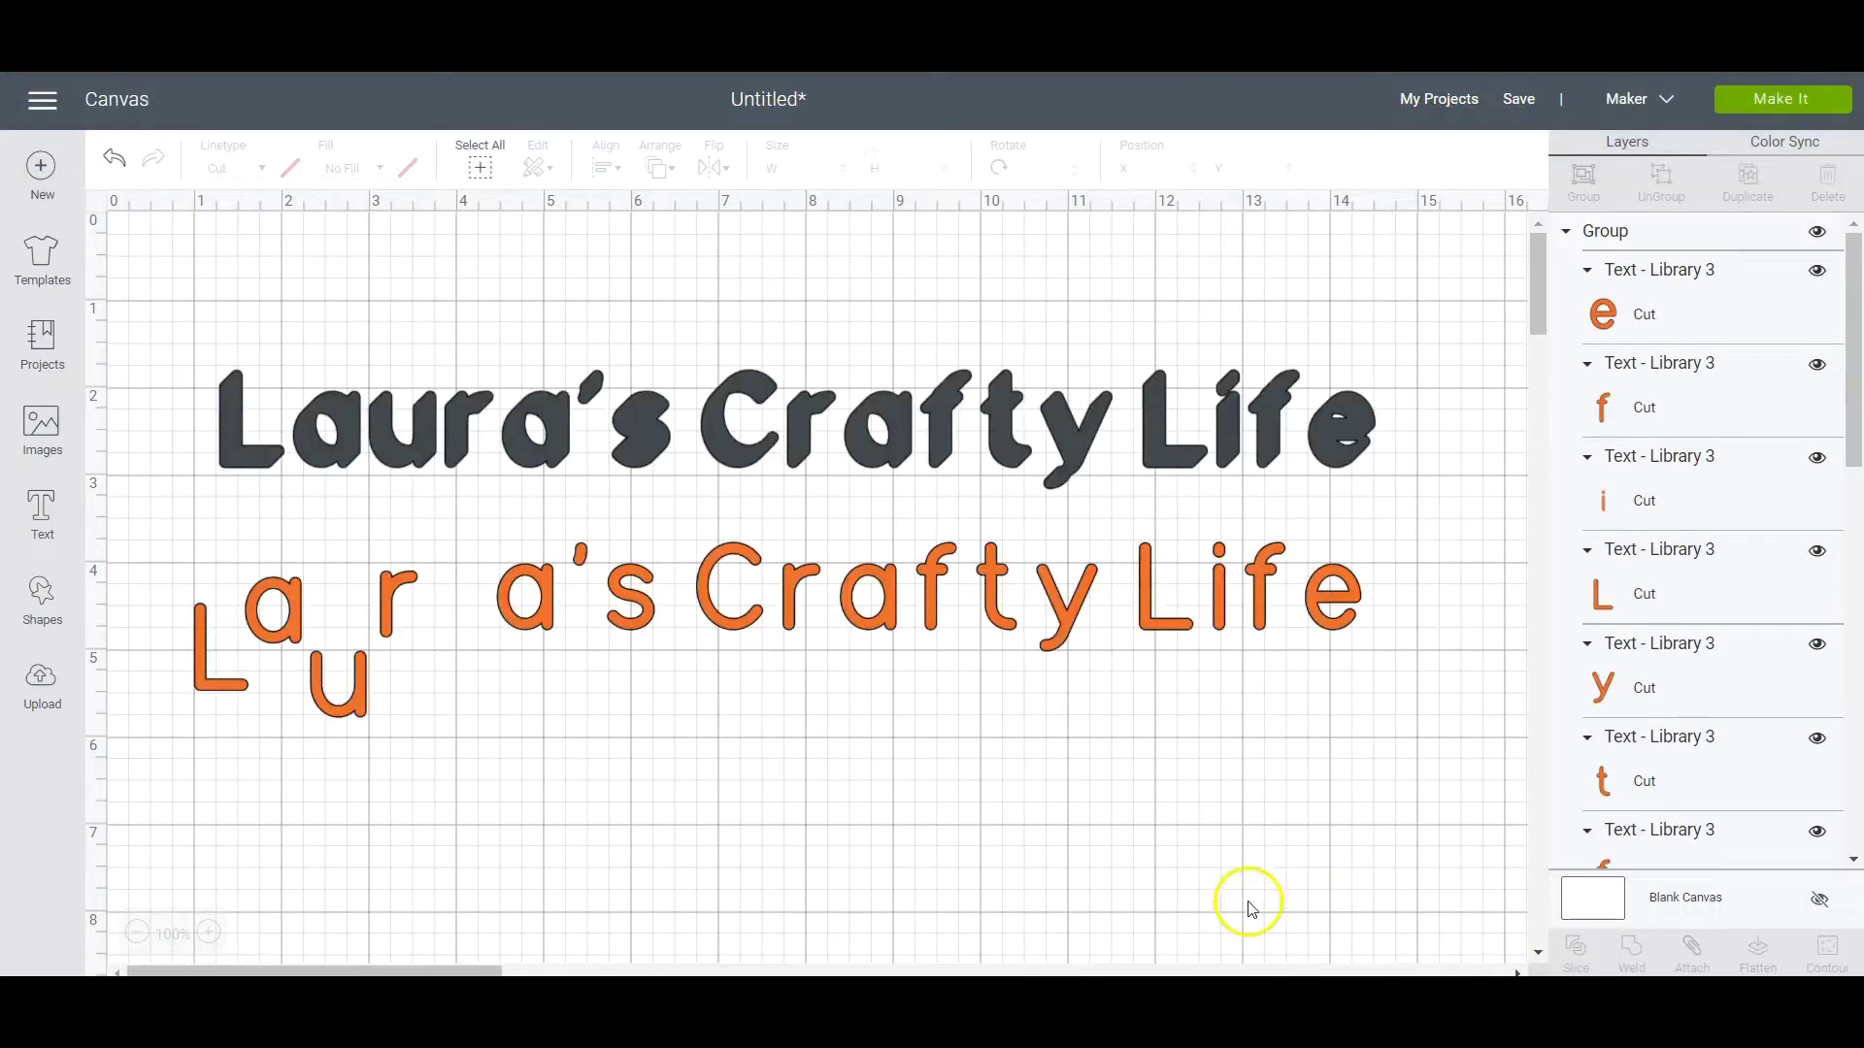
Attach the grouped orange letters, shift them slightly, and preview their layout on the cutting mats before returning to the canvas
{"action": "left_click_drag", "start_coordinate": [200, 537], "coordinate": [1456, 680]}
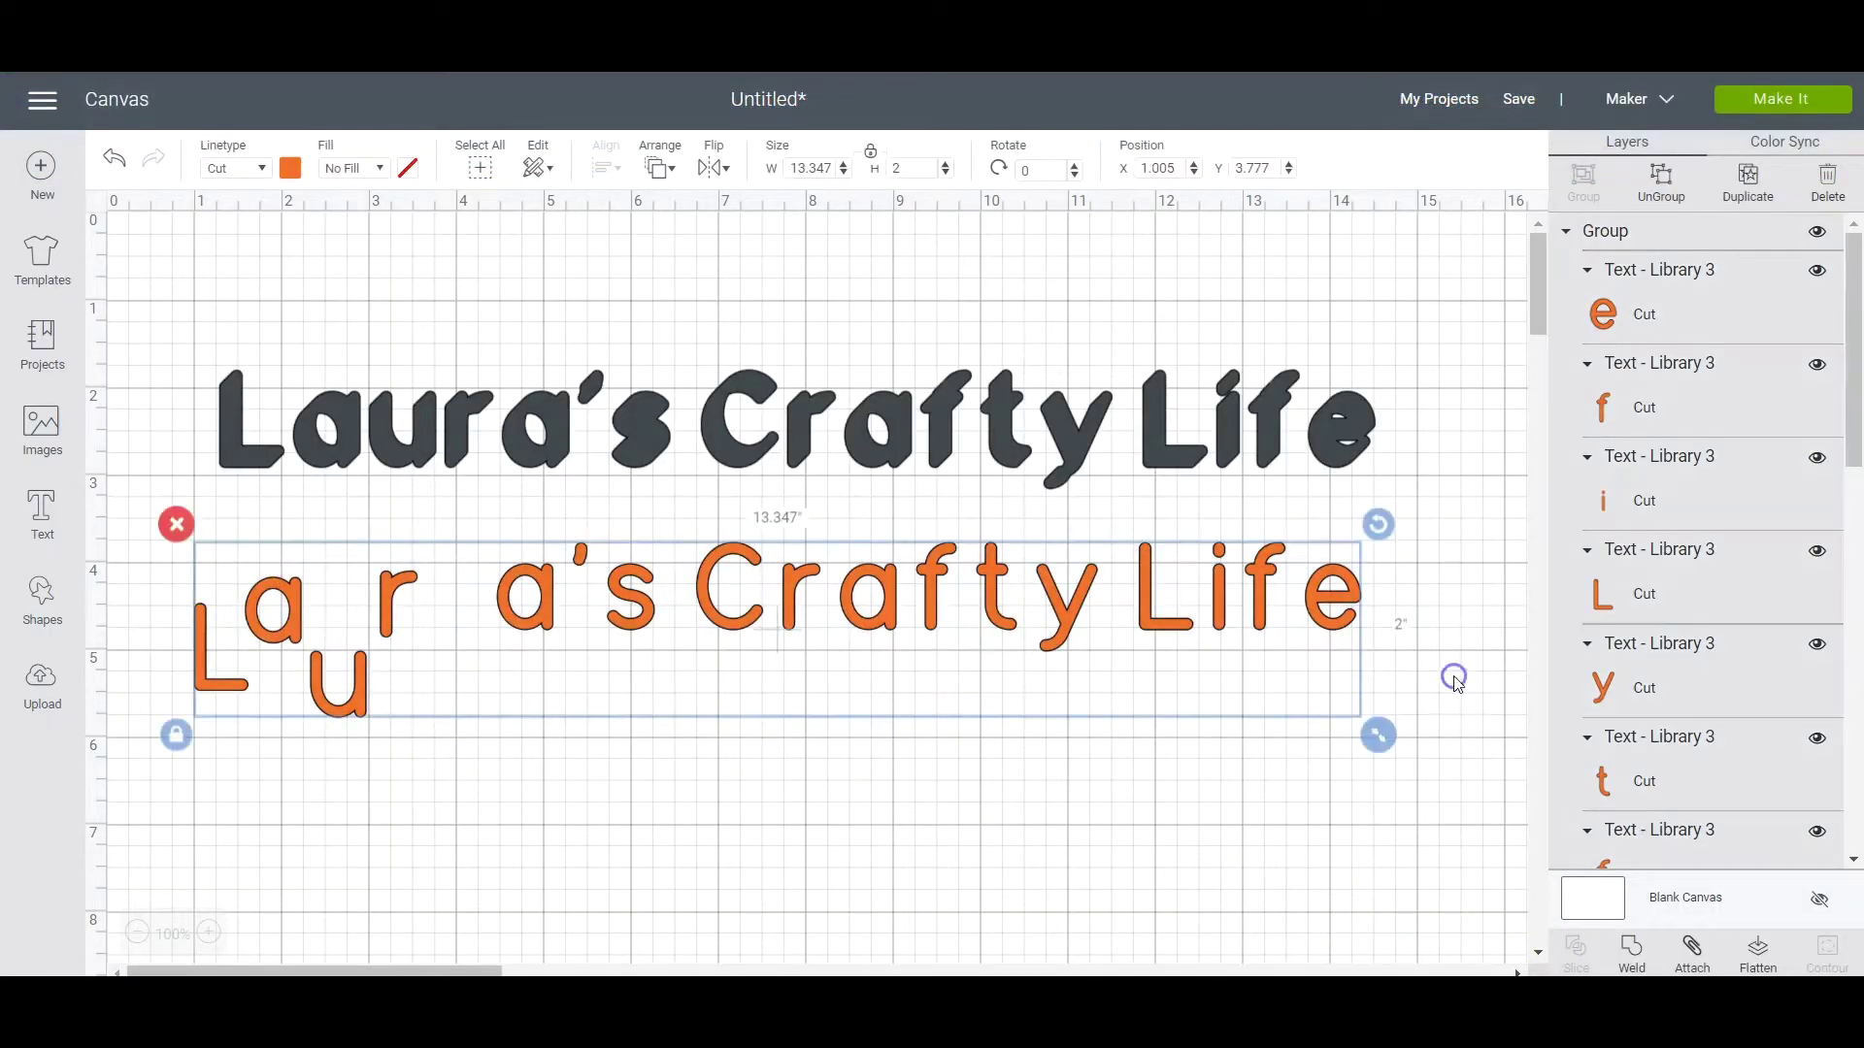
{"action": "left_click", "coordinate": [1692, 953]}
{"action": "mouse_move", "coordinate": [936, 607]}
{"action": "left_mouse_down"}
{"action": "mouse_move", "coordinate": [931, 695]}
{"action": "mouse_move", "coordinate": [997, 606]}
{"action": "mouse_move", "coordinate": [876, 606]}
{"action": "mouse_move", "coordinate": [918, 628]}
{"action": "mouse_move", "coordinate": [922, 587]}
{"action": "mouse_move", "coordinate": [941, 594]}
{"action": "mouse_move", "coordinate": [902, 604]}
{"action": "left_mouse_up"}
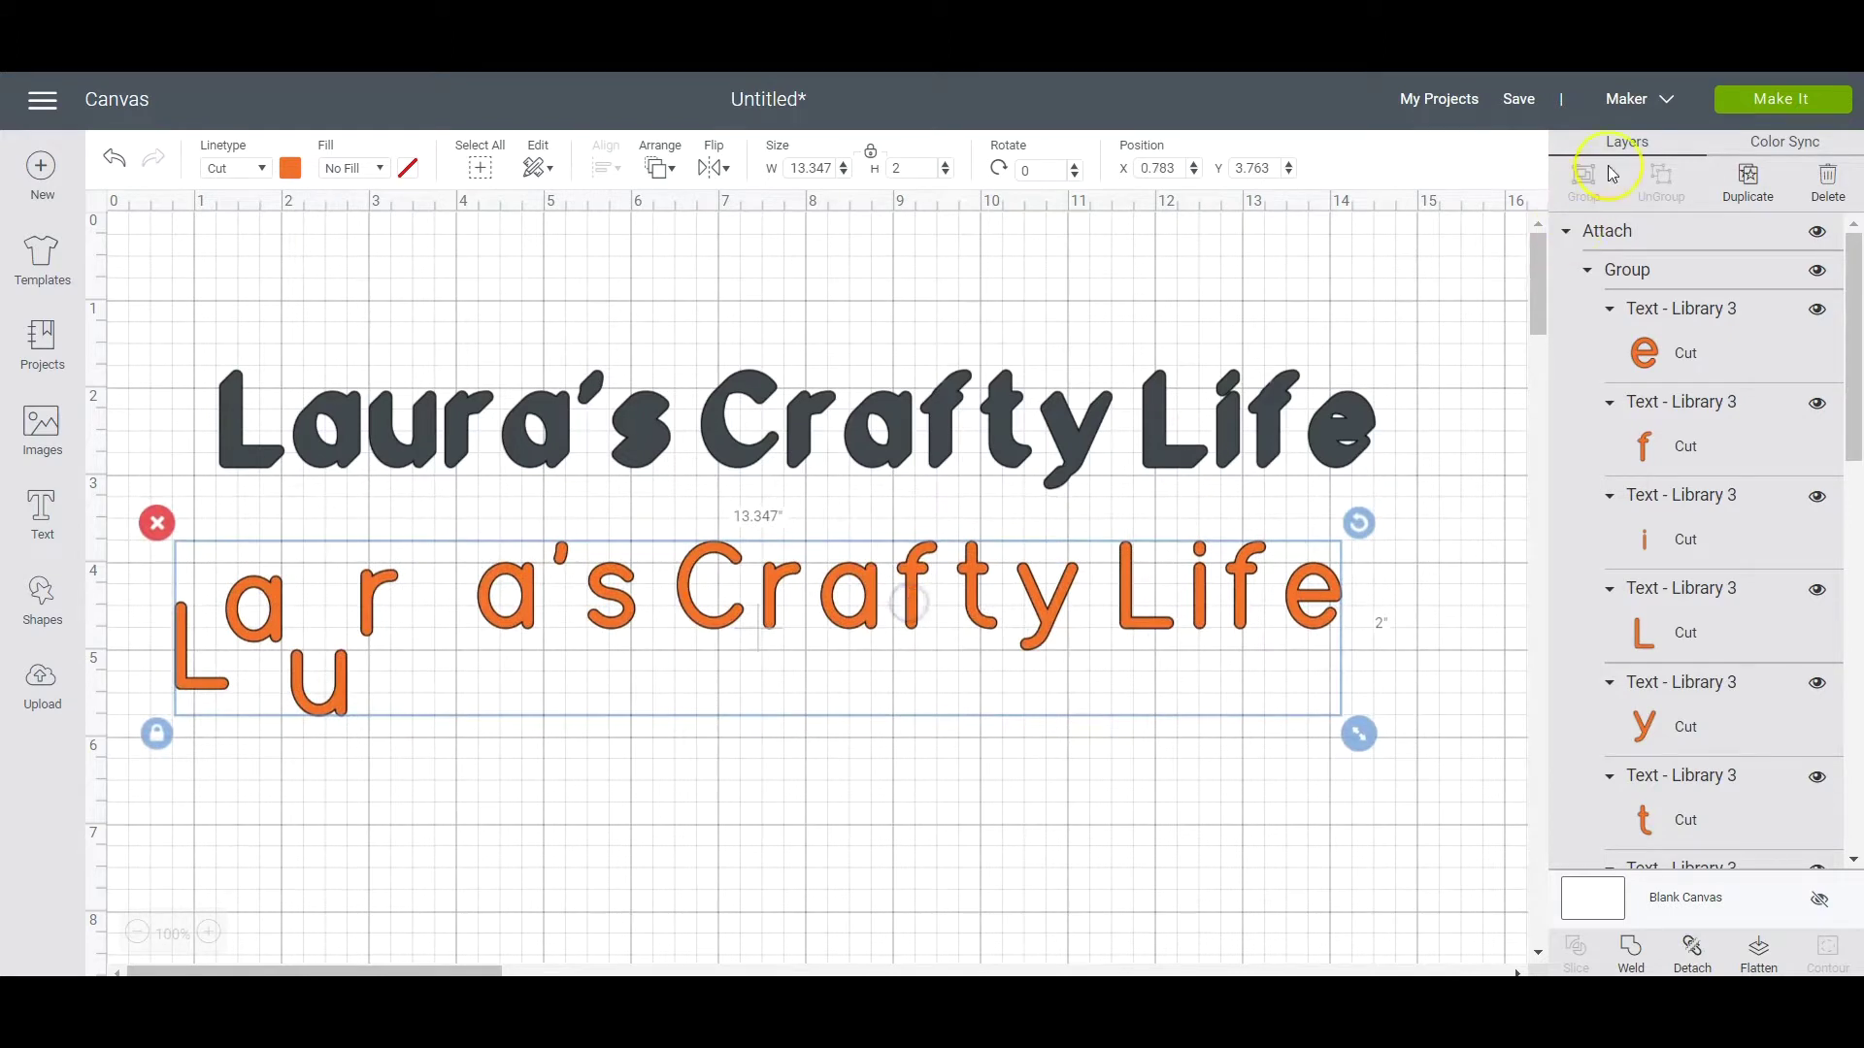
{"action": "left_click", "coordinate": [1773, 98]}
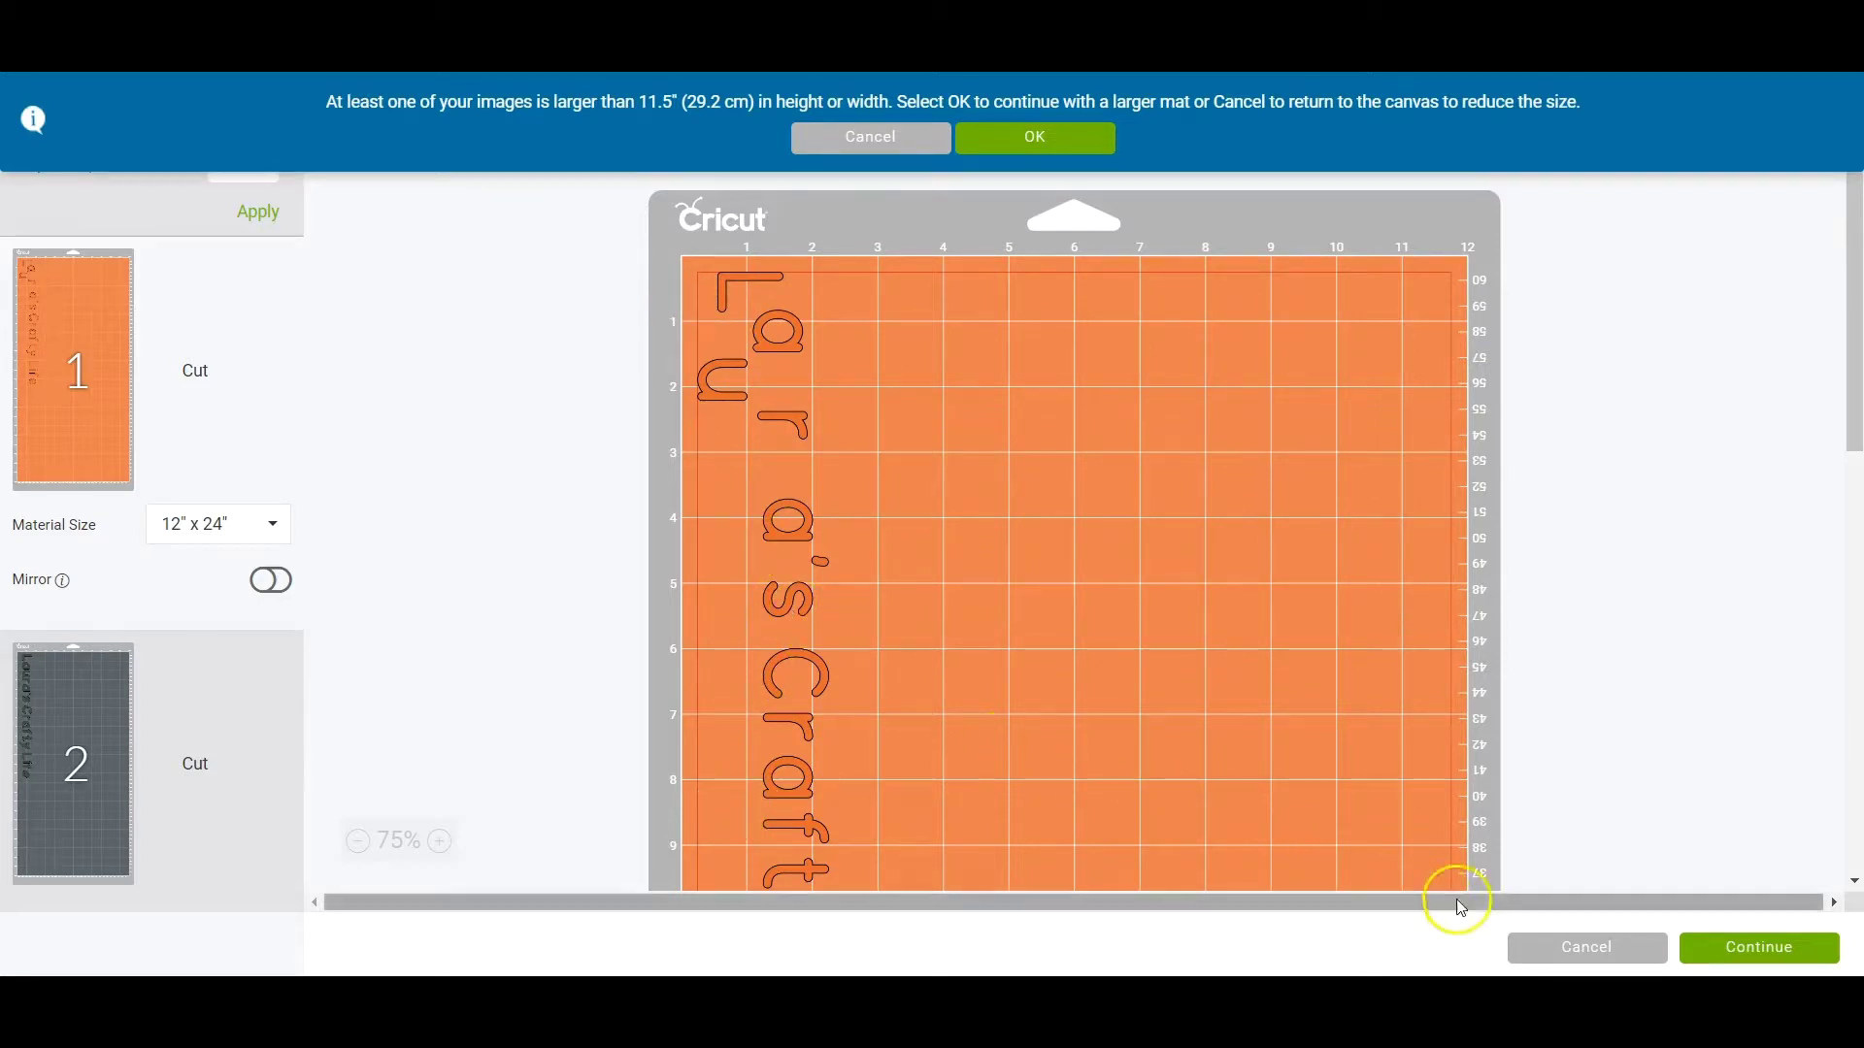
{"action": "left_click", "coordinate": [1624, 948]}
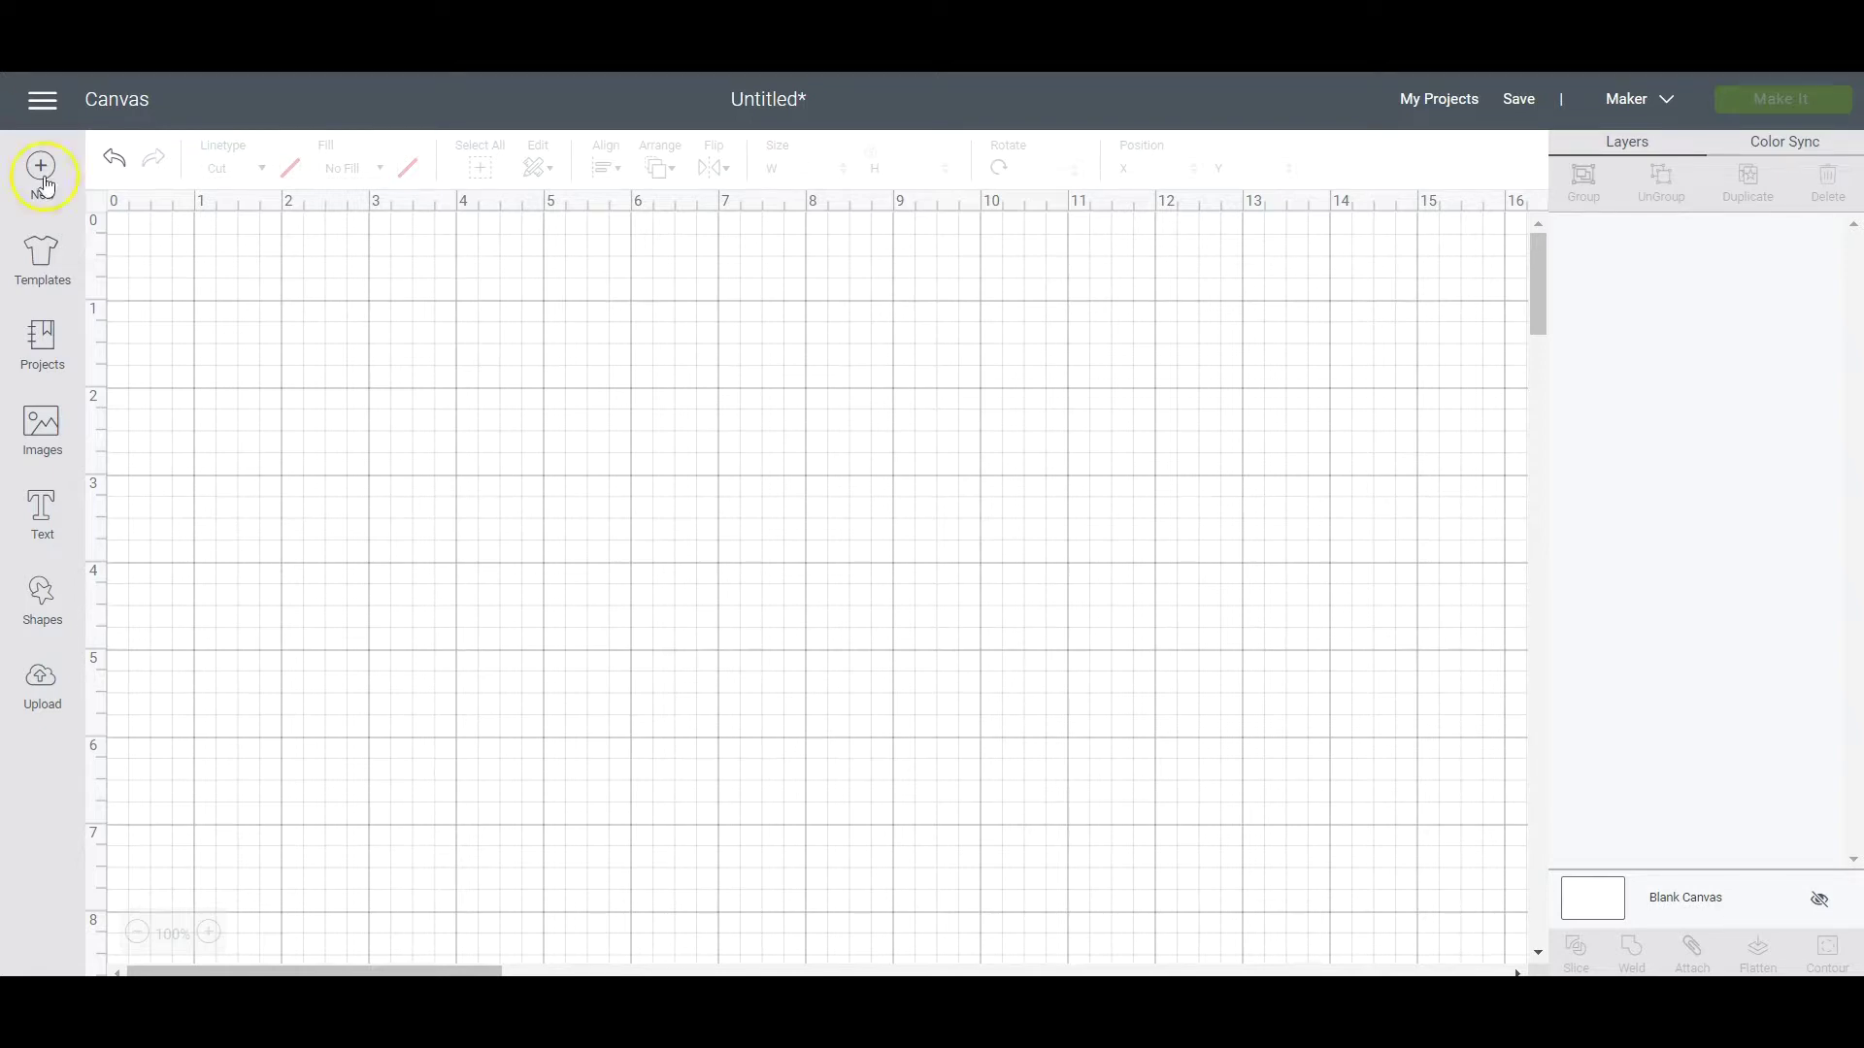
Add a square to the blank canvas, resize it unproportionally to 8 by 6 inches, and move it near the canvas's upper-left corner
{"action": "left_click", "coordinate": [43, 605]}
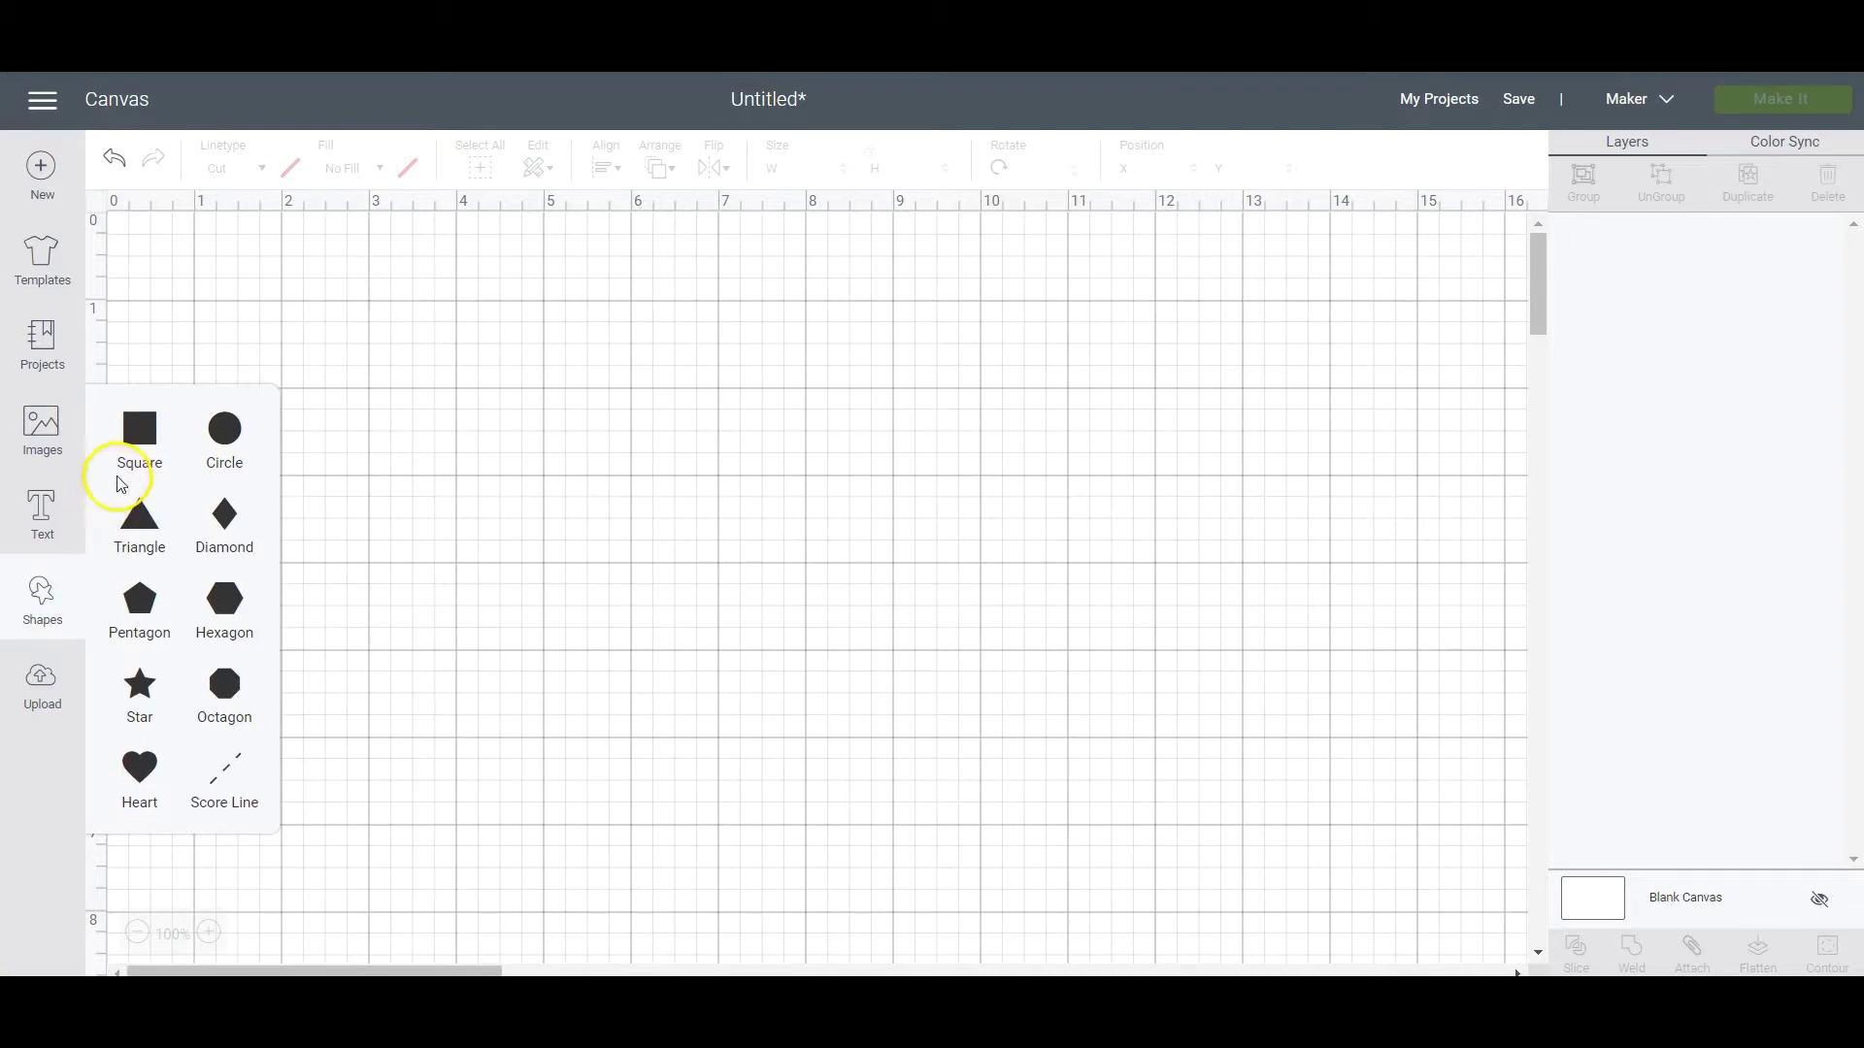
{"action": "left_click", "coordinate": [136, 441]}
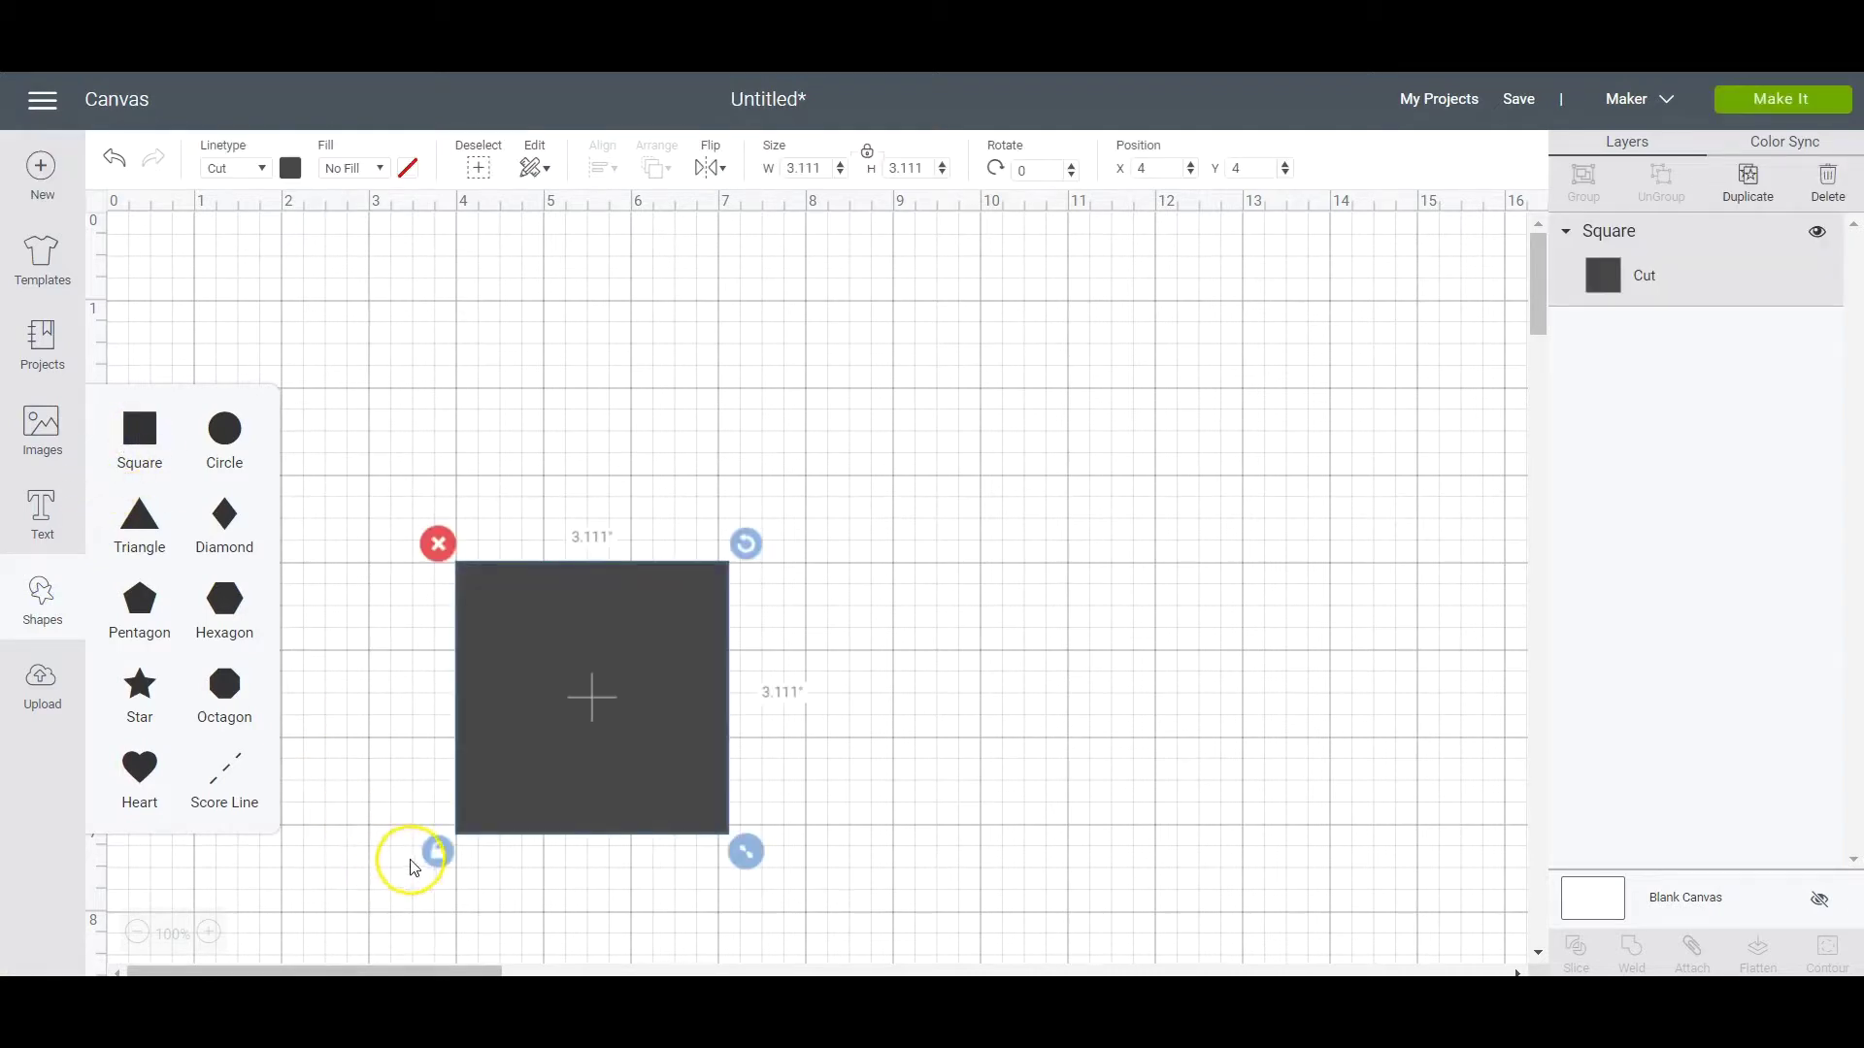
{"action": "left_click", "coordinate": [765, 173]}
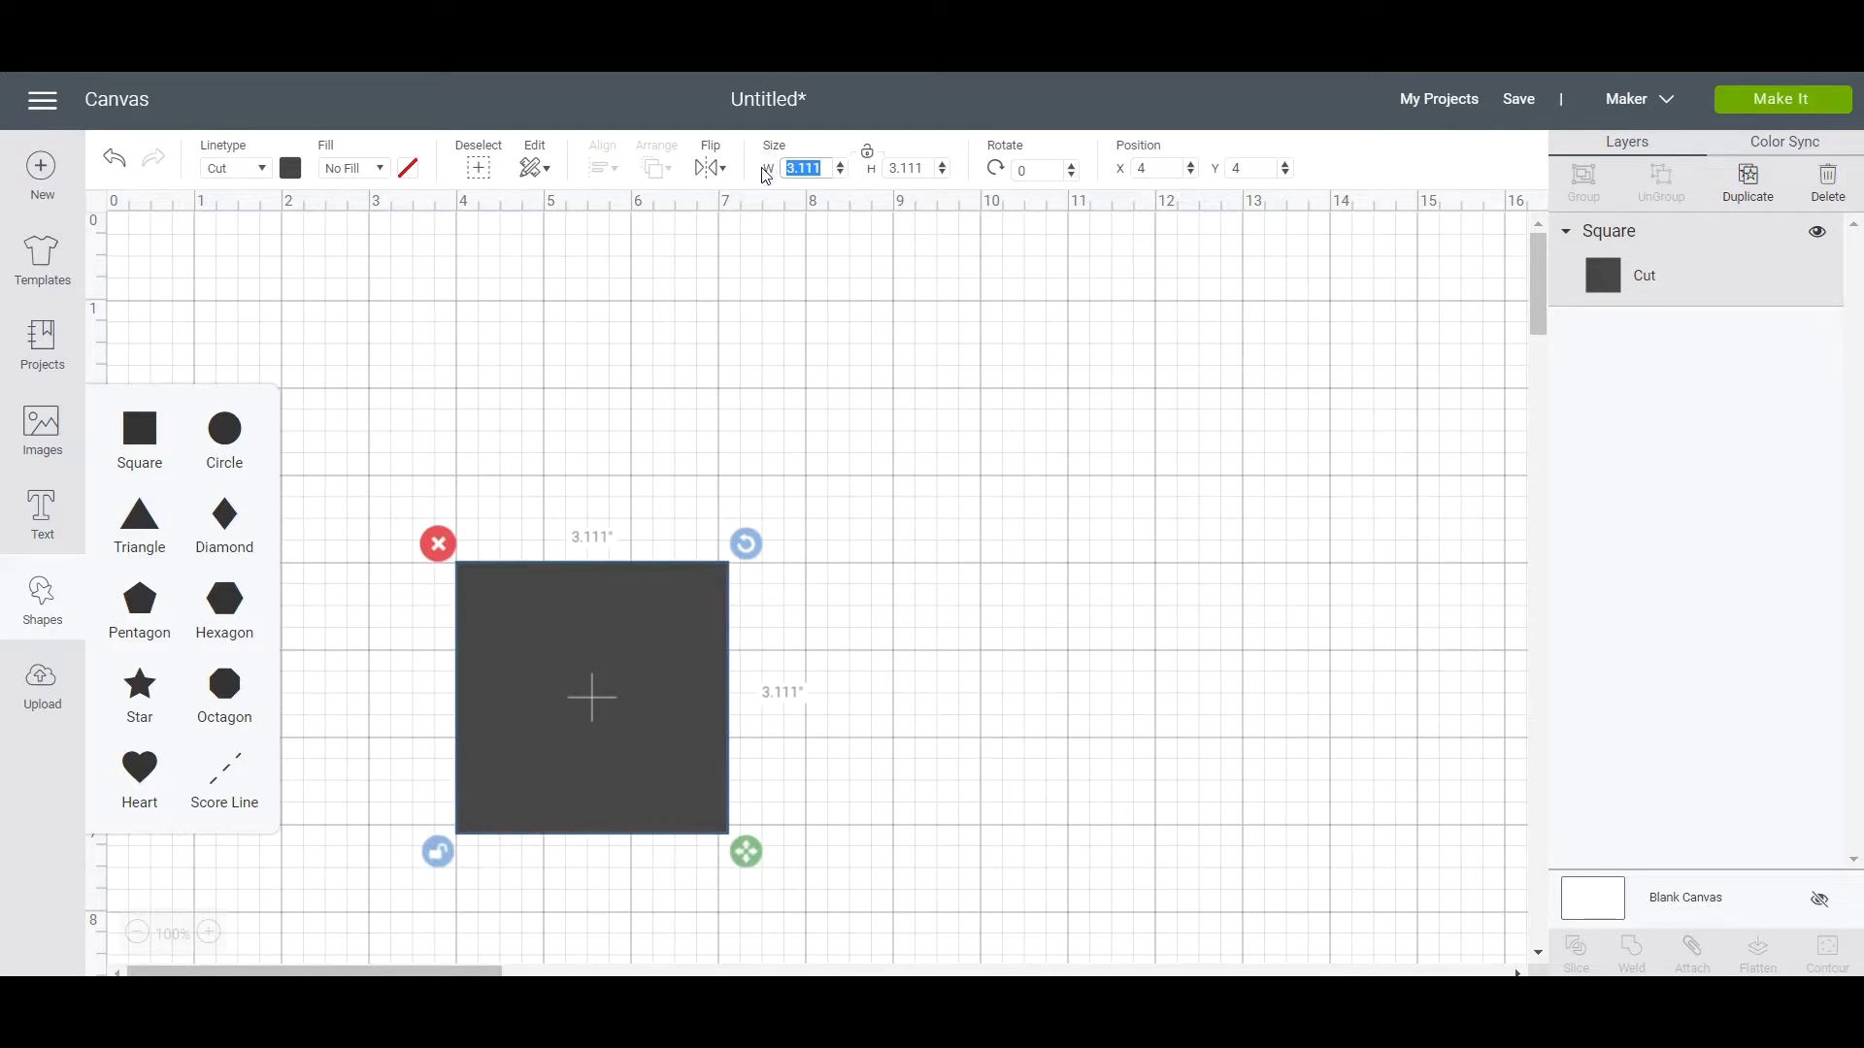
{"action": "left_click", "coordinate": [910, 167]}
{"action": "left_click", "coordinate": [880, 171]}
{"action": "type", "text": "63"}
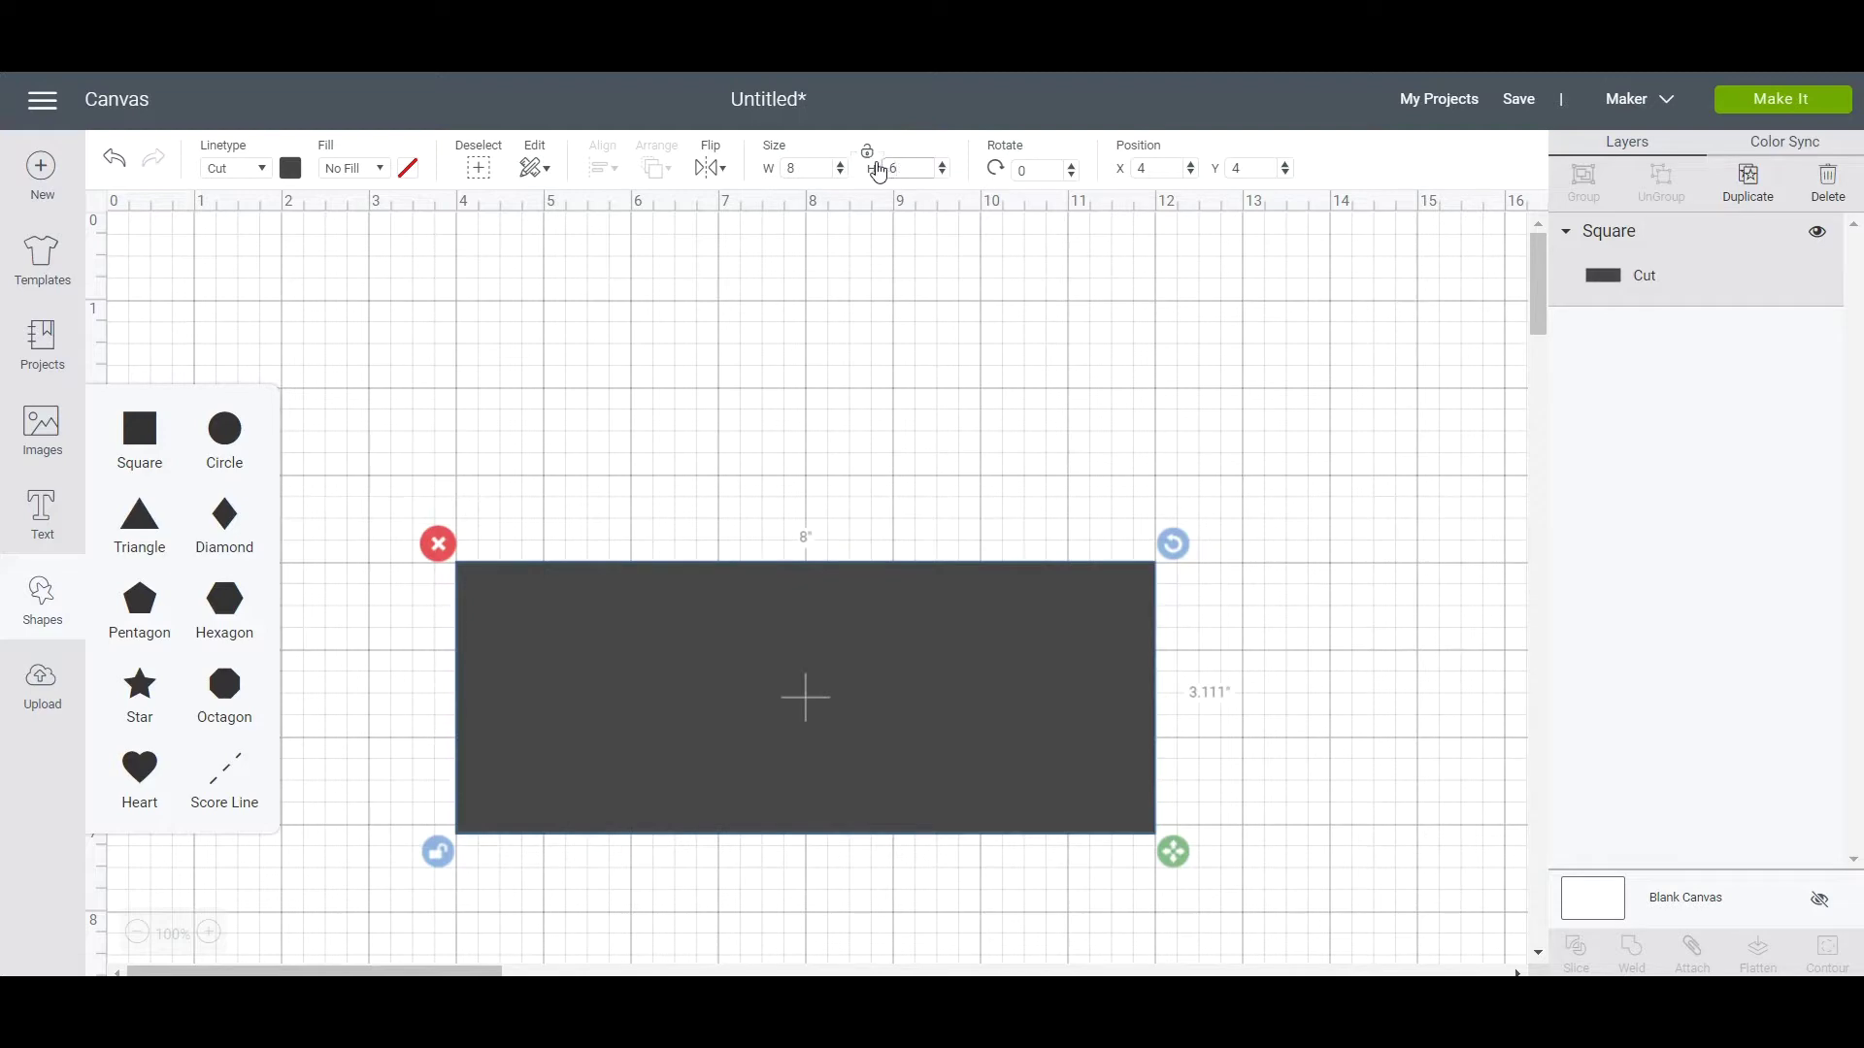
{"action": "left_click", "coordinate": [867, 153]}
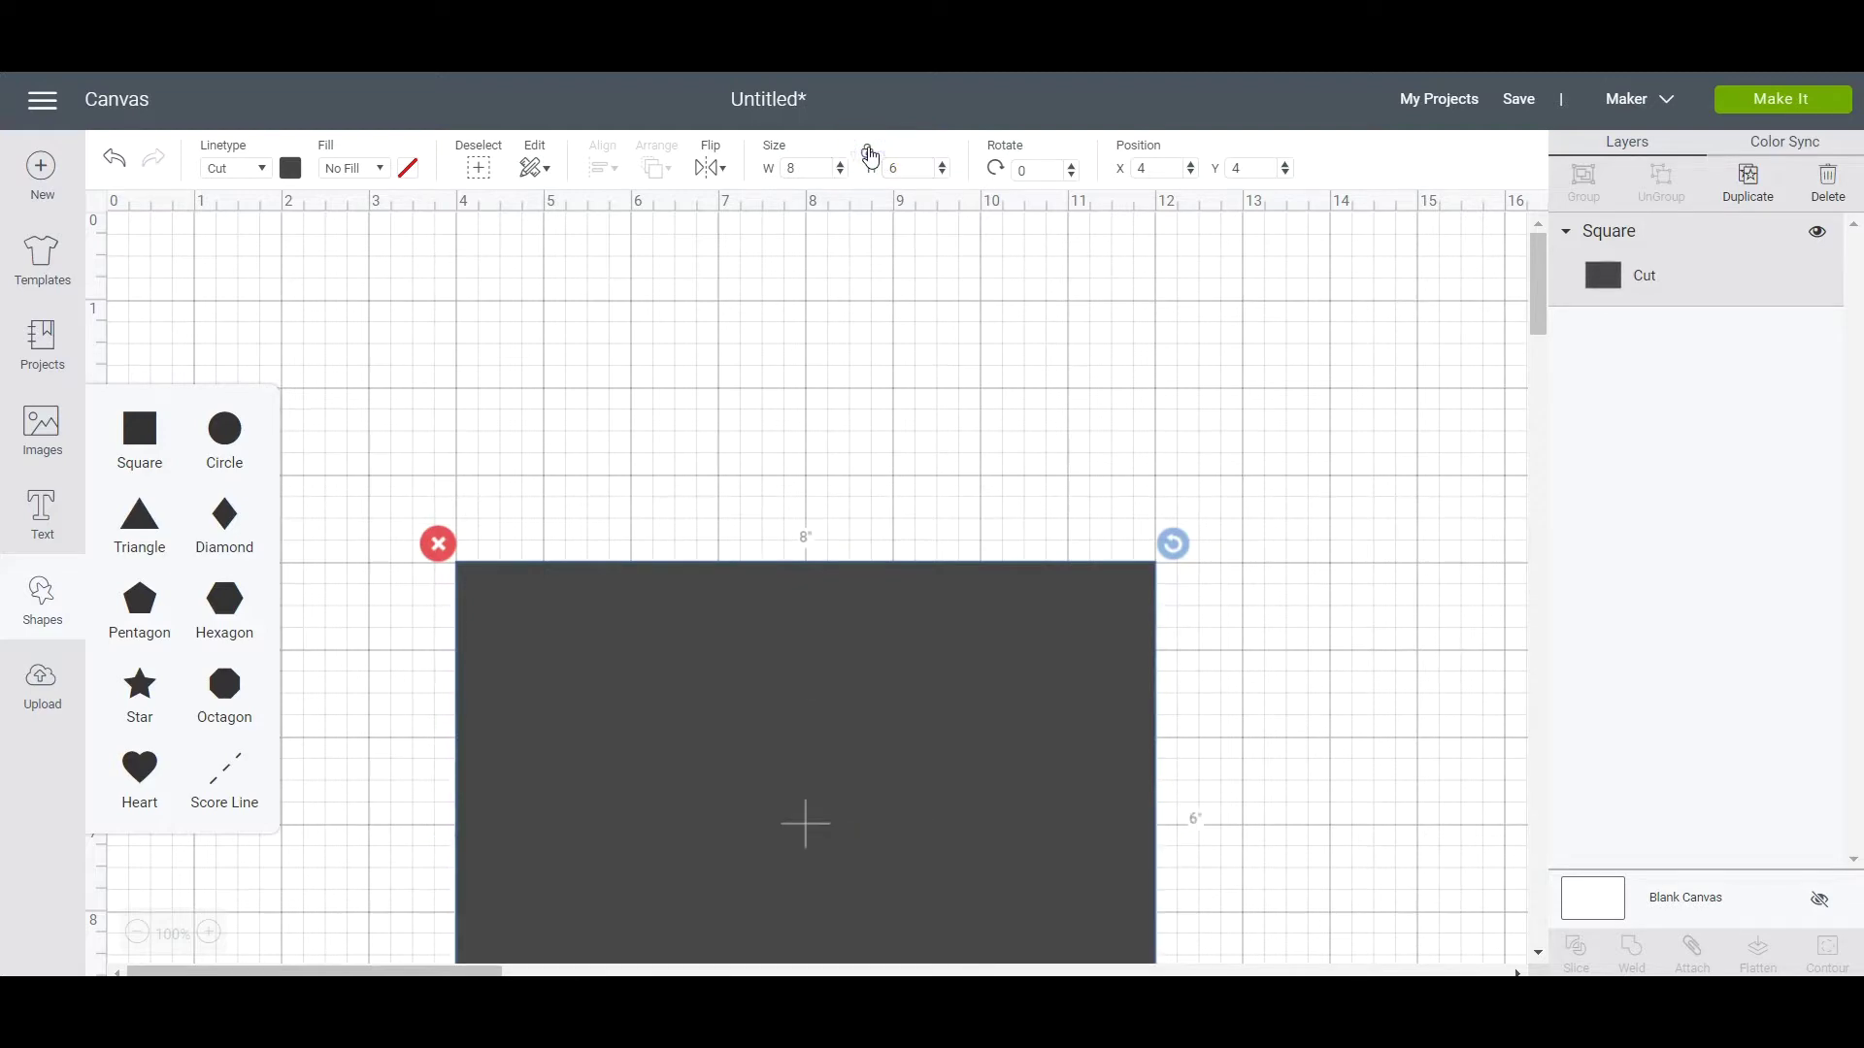
{"action": "left_click_drag", "start_coordinate": [894, 711], "coordinate": [652, 444]}
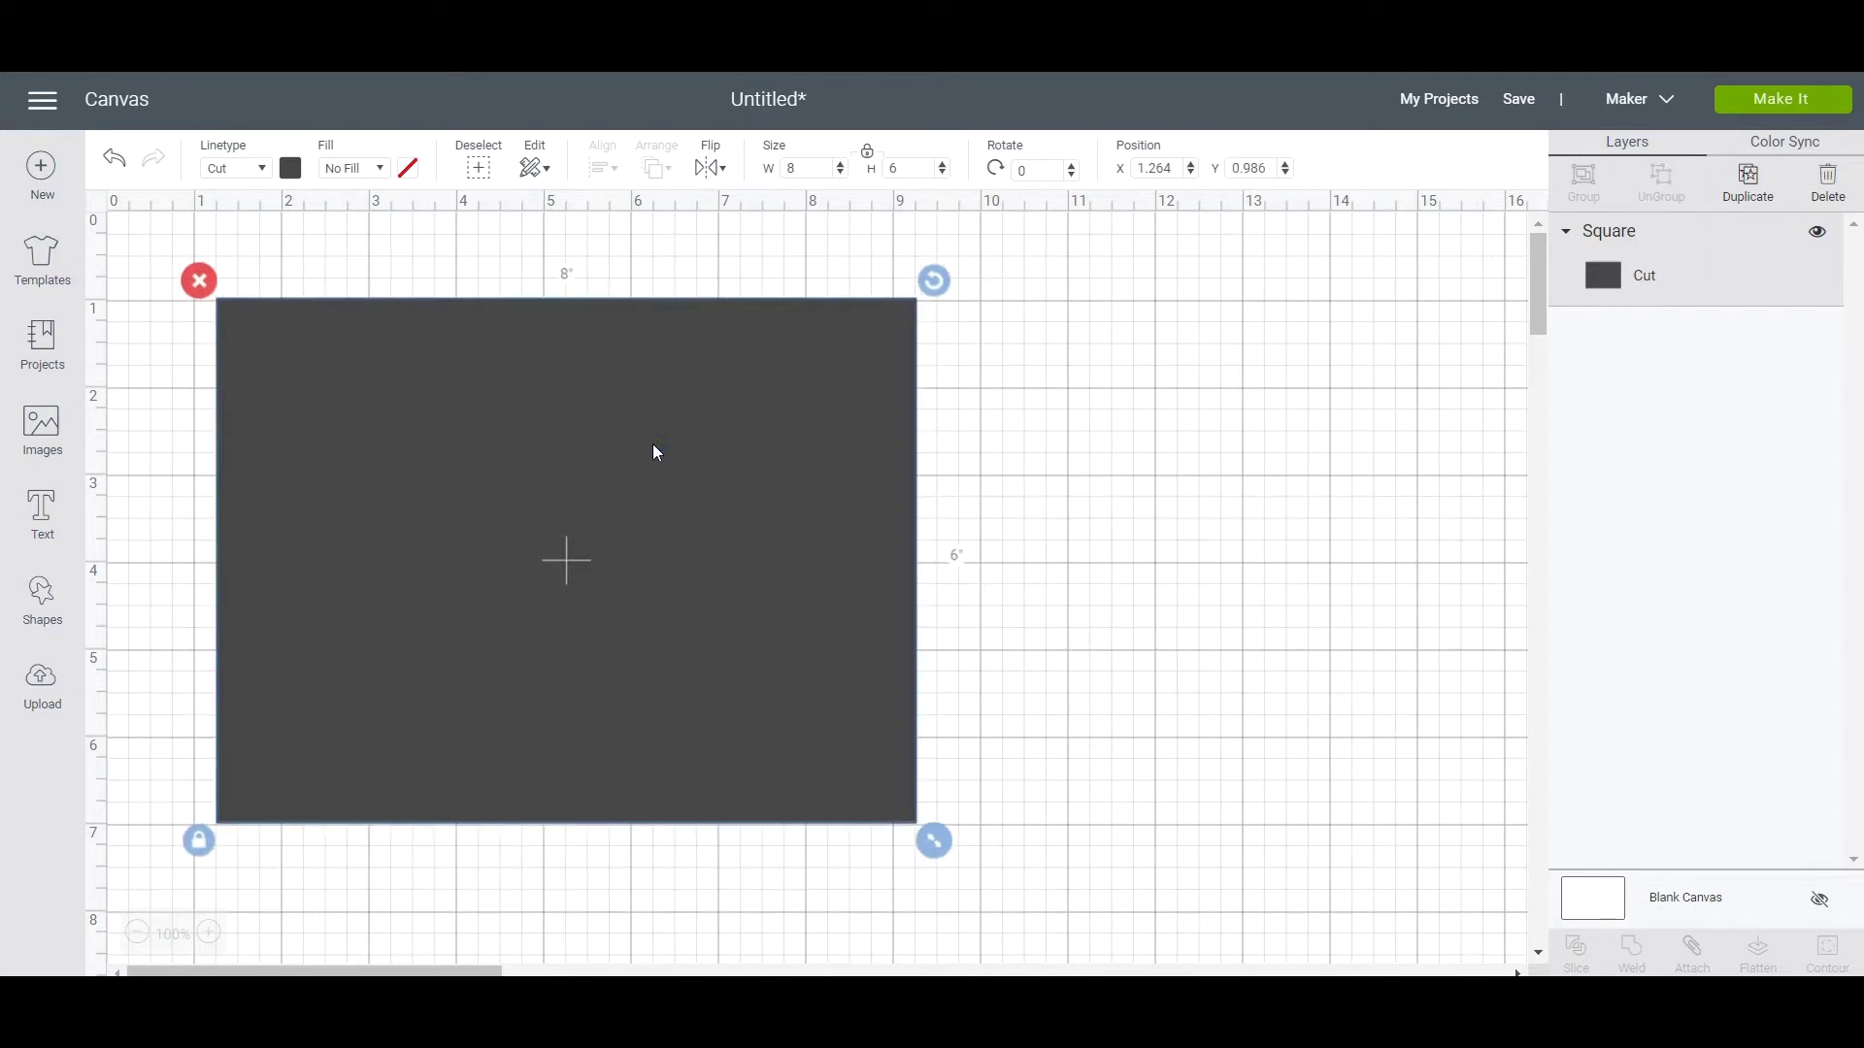
Add a score line beside the rectangle and set its height to 6 inches
{"action": "left_click", "coordinate": [55, 595]}
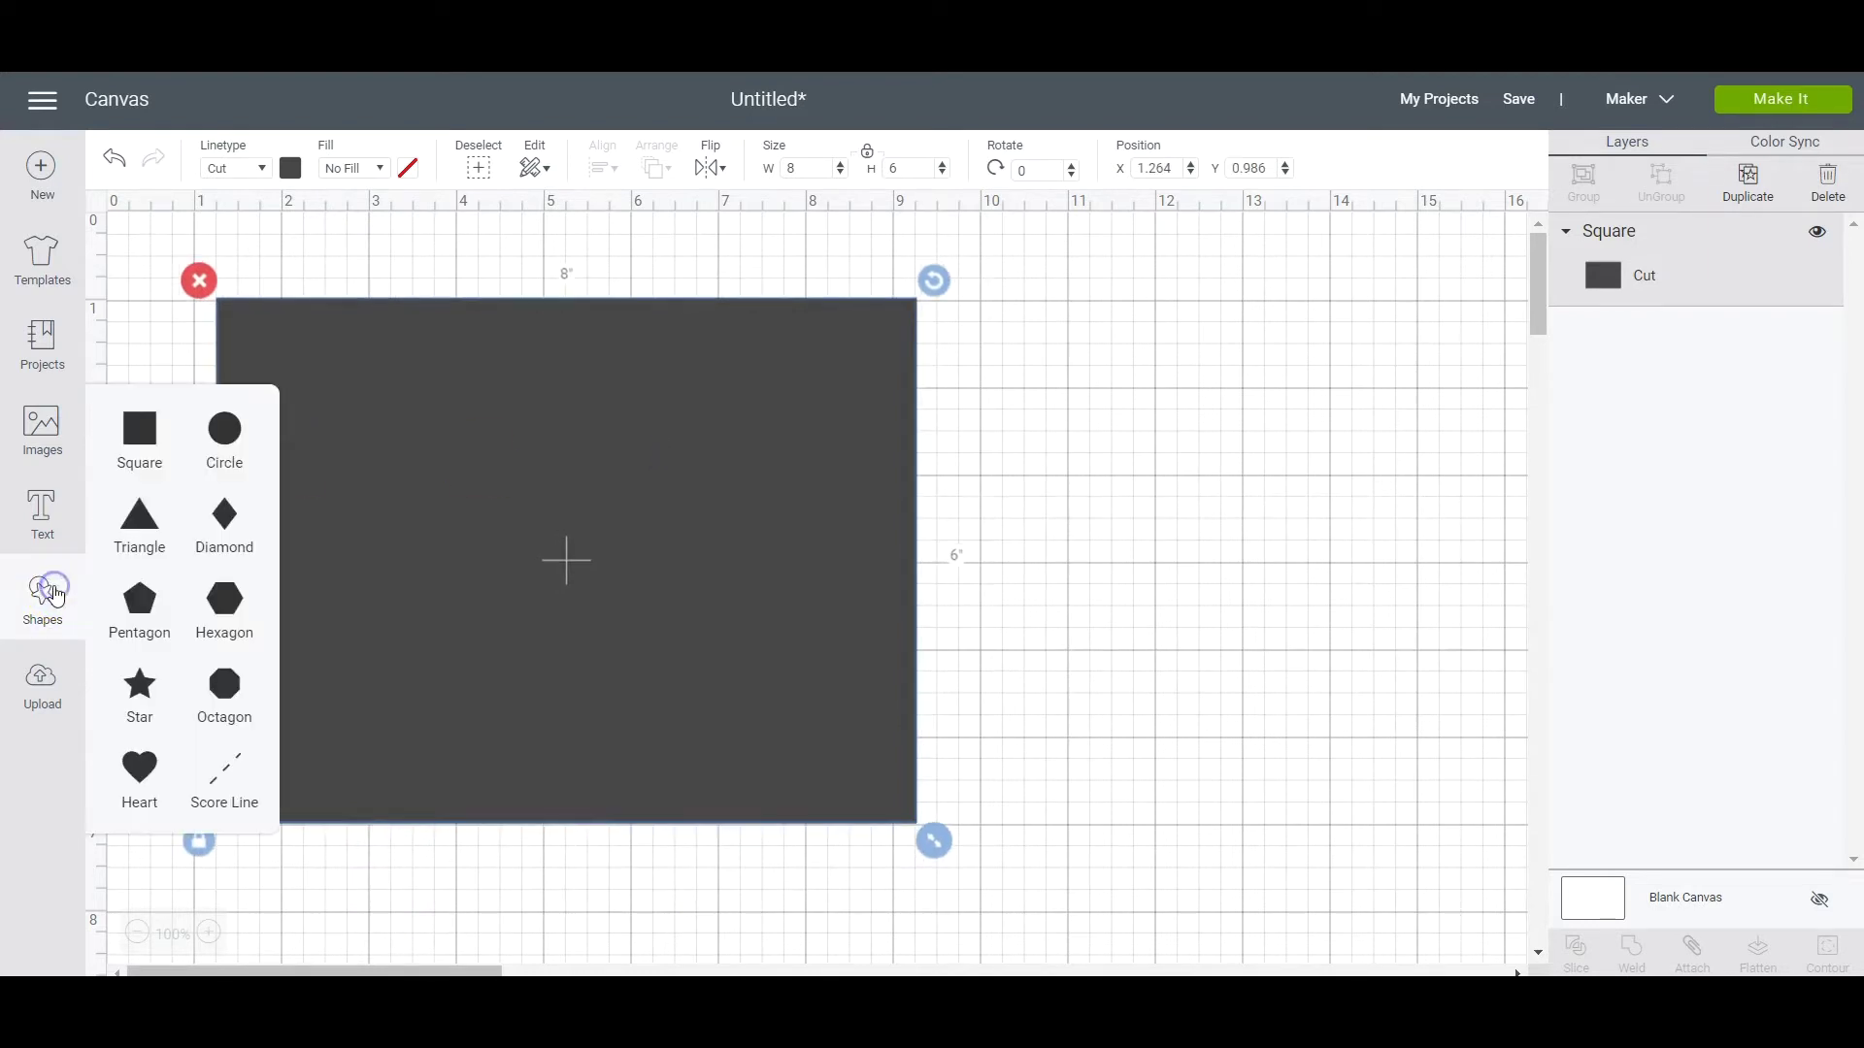
{"action": "left_click", "coordinate": [236, 787]}
{"action": "left_click", "coordinate": [883, 170]}
{"action": "type", "text": "6"}
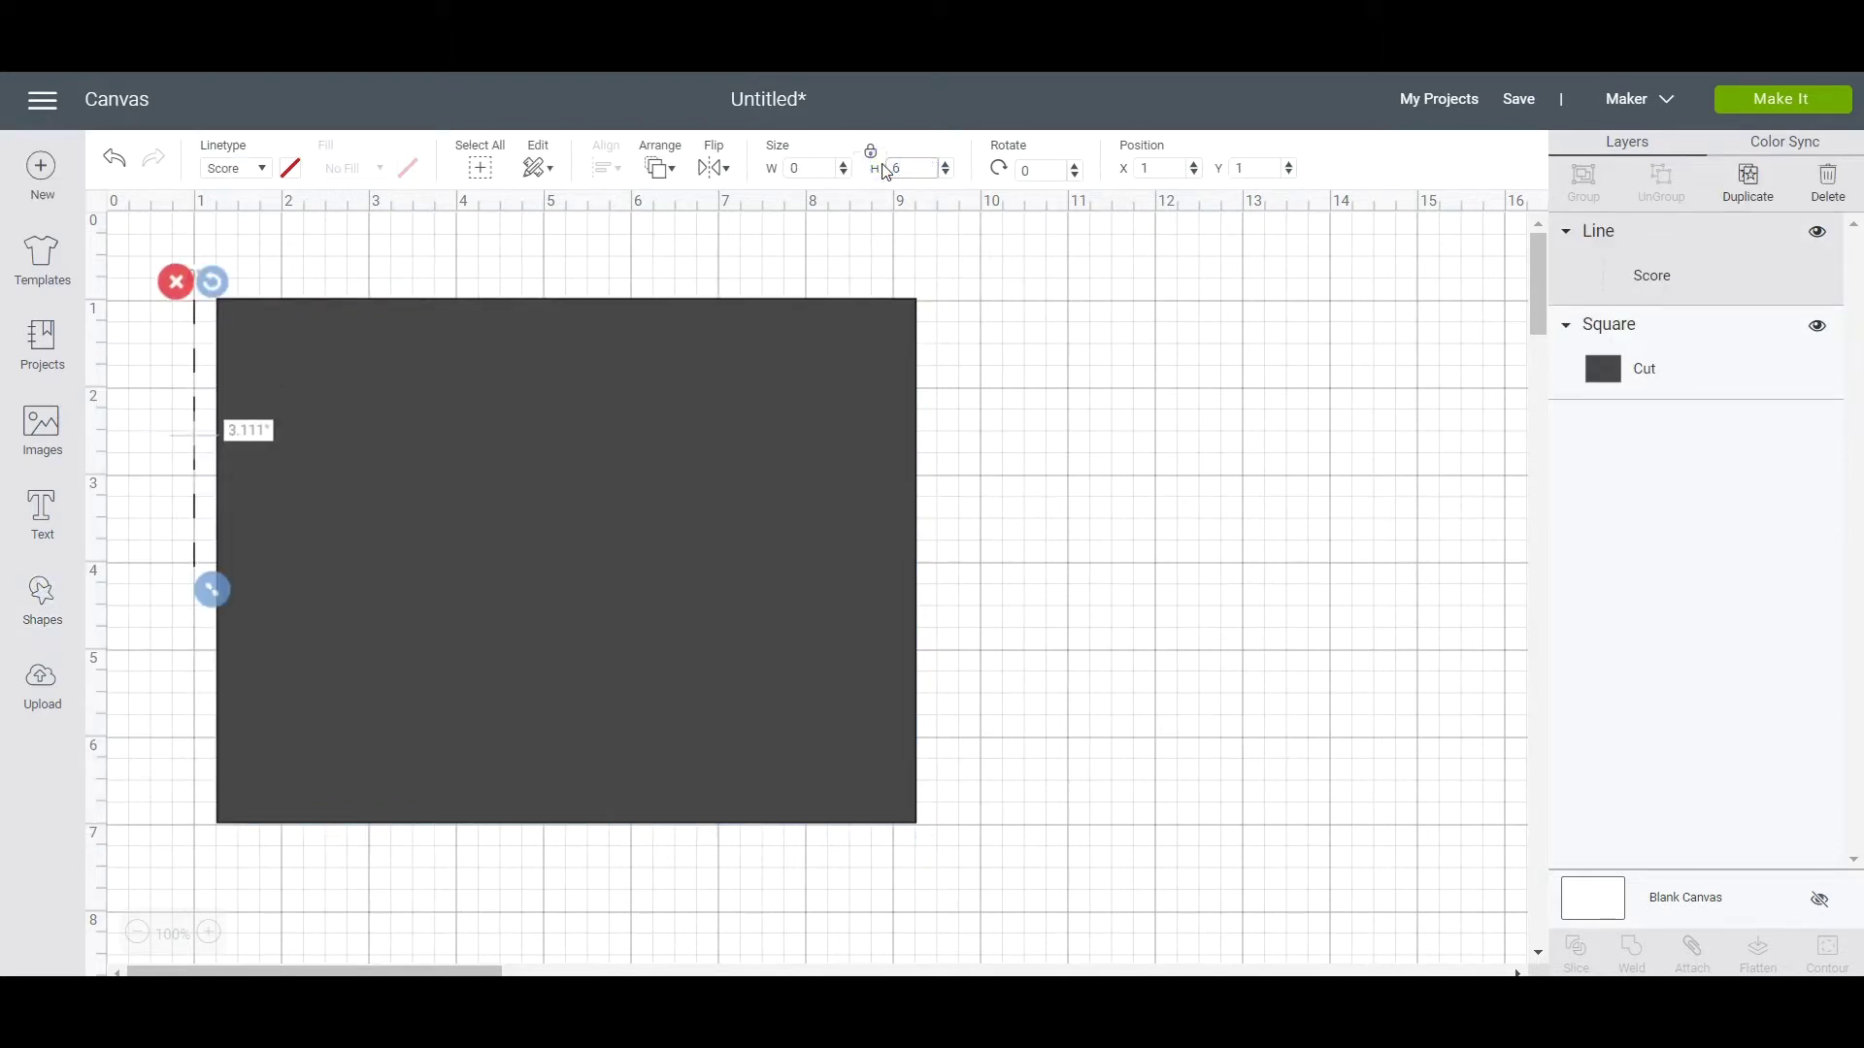
{"action": "key", "text": "Tab"}
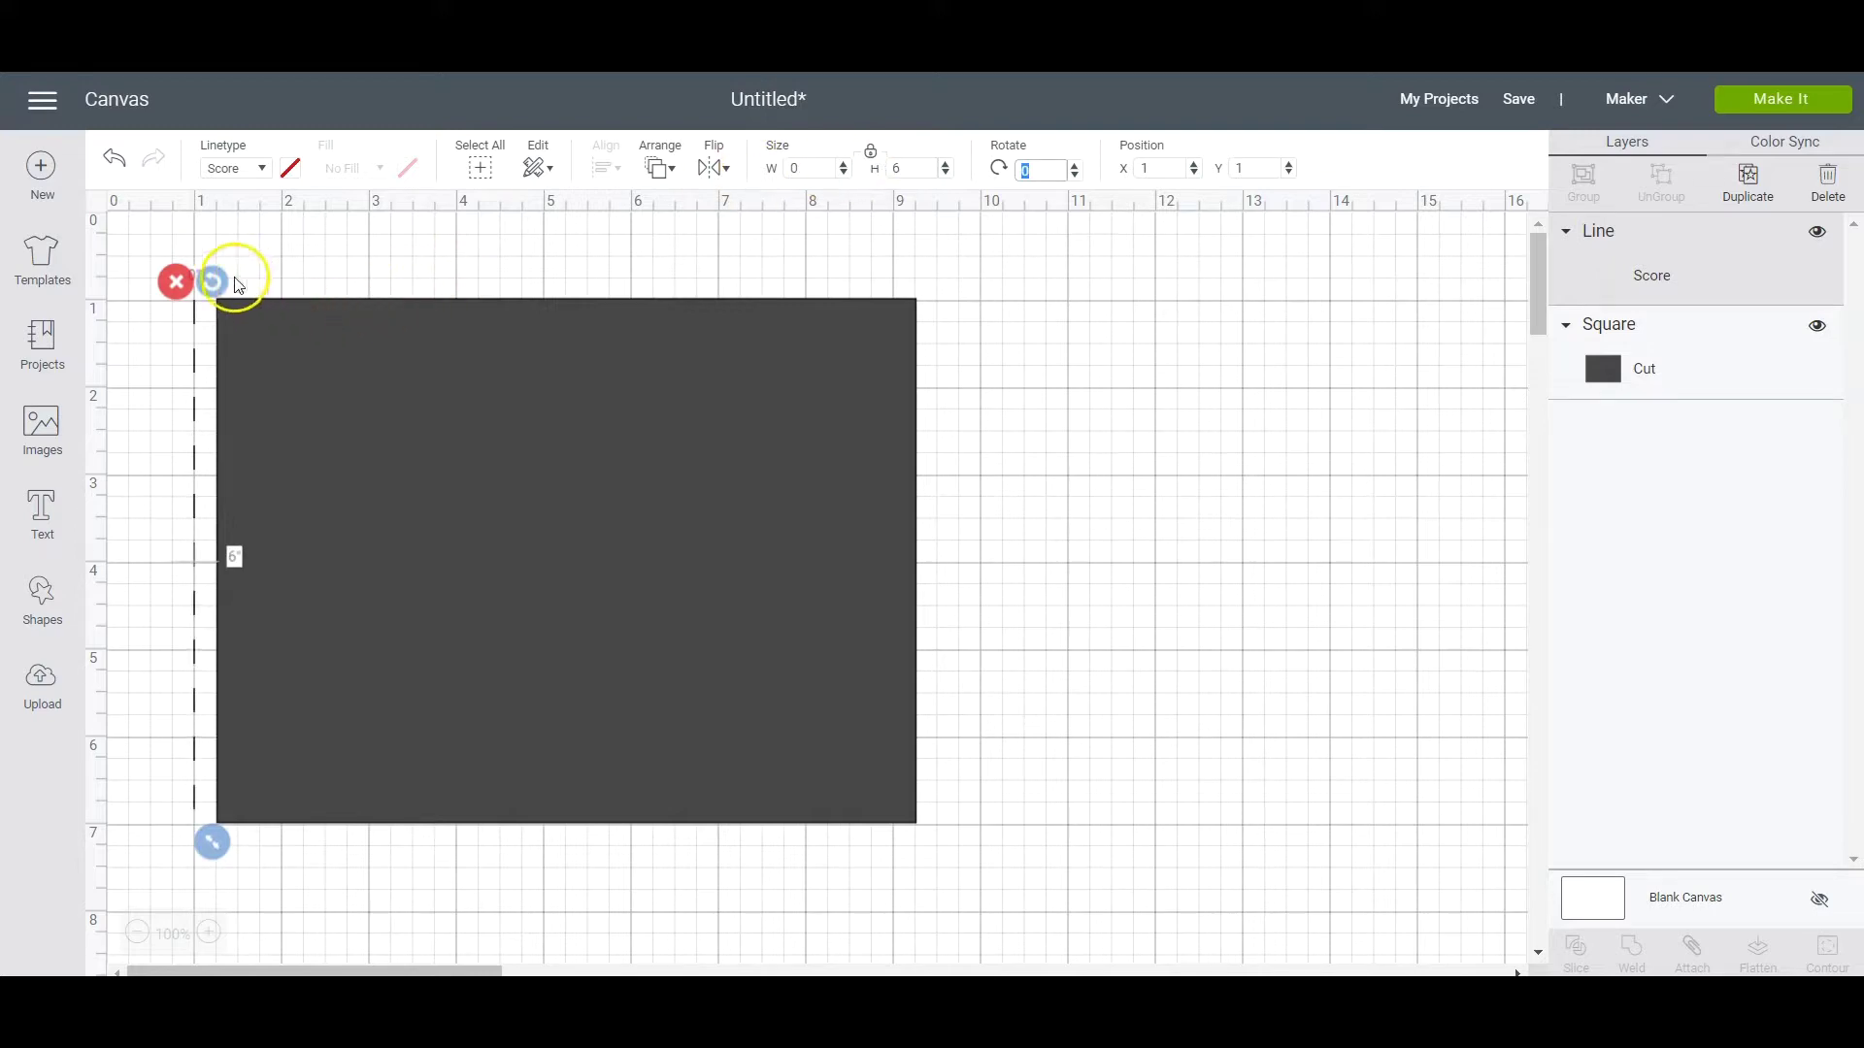
Center the score line and the rectangle on each other
{"action": "left_click_drag", "start_coordinate": [153, 246], "coordinate": [1087, 884]}
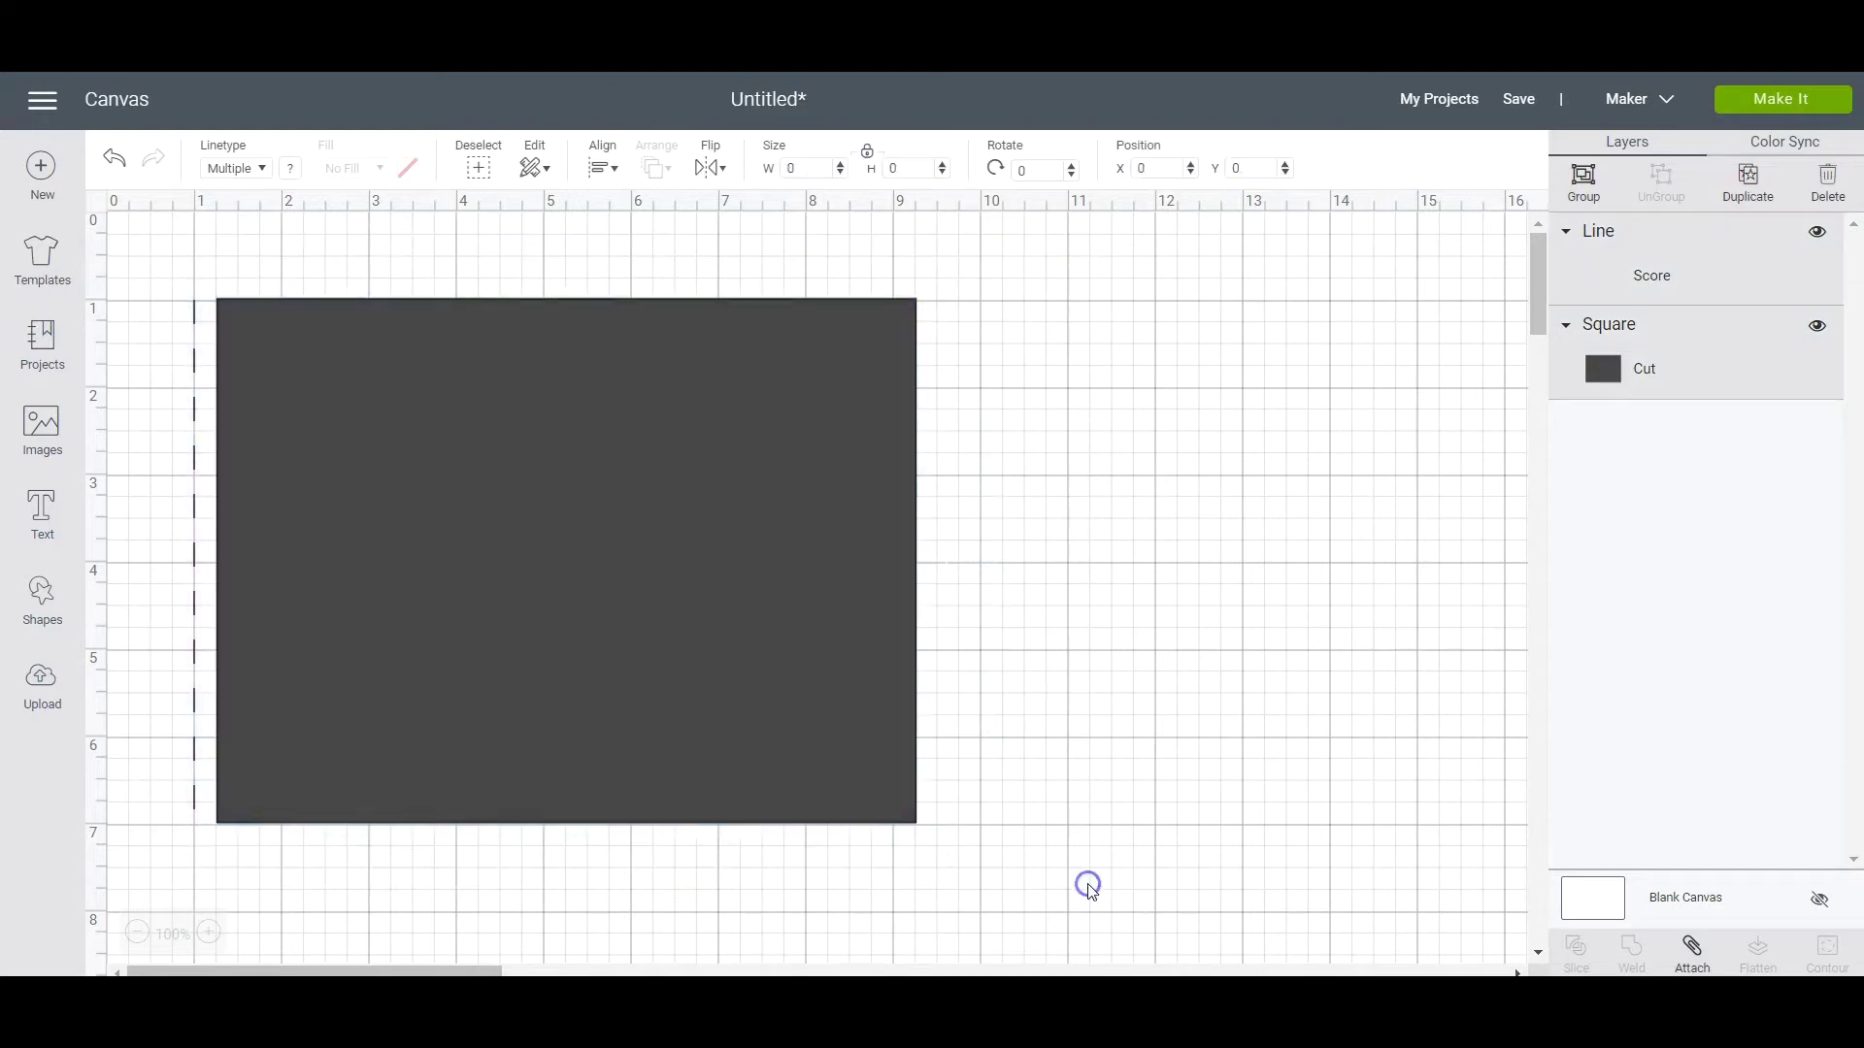
{"action": "left_click", "coordinate": [602, 158]}
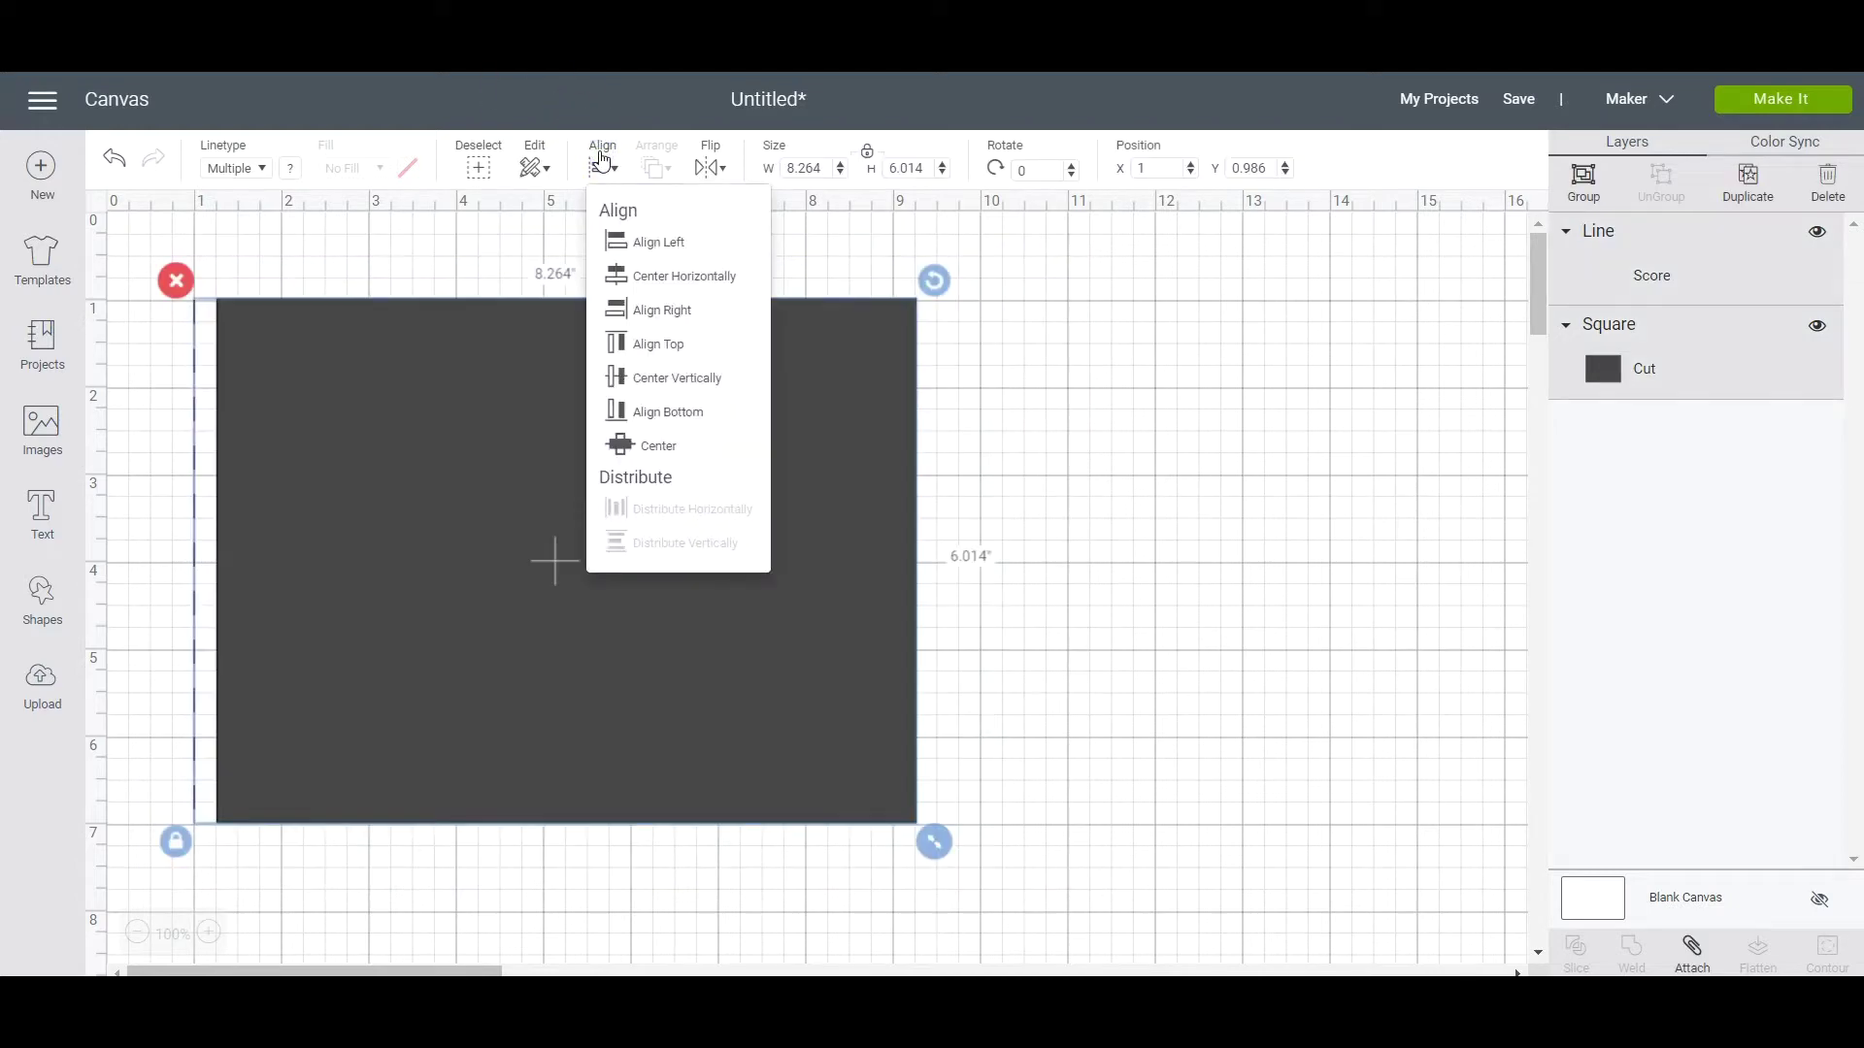
{"action": "left_click", "coordinate": [666, 447]}
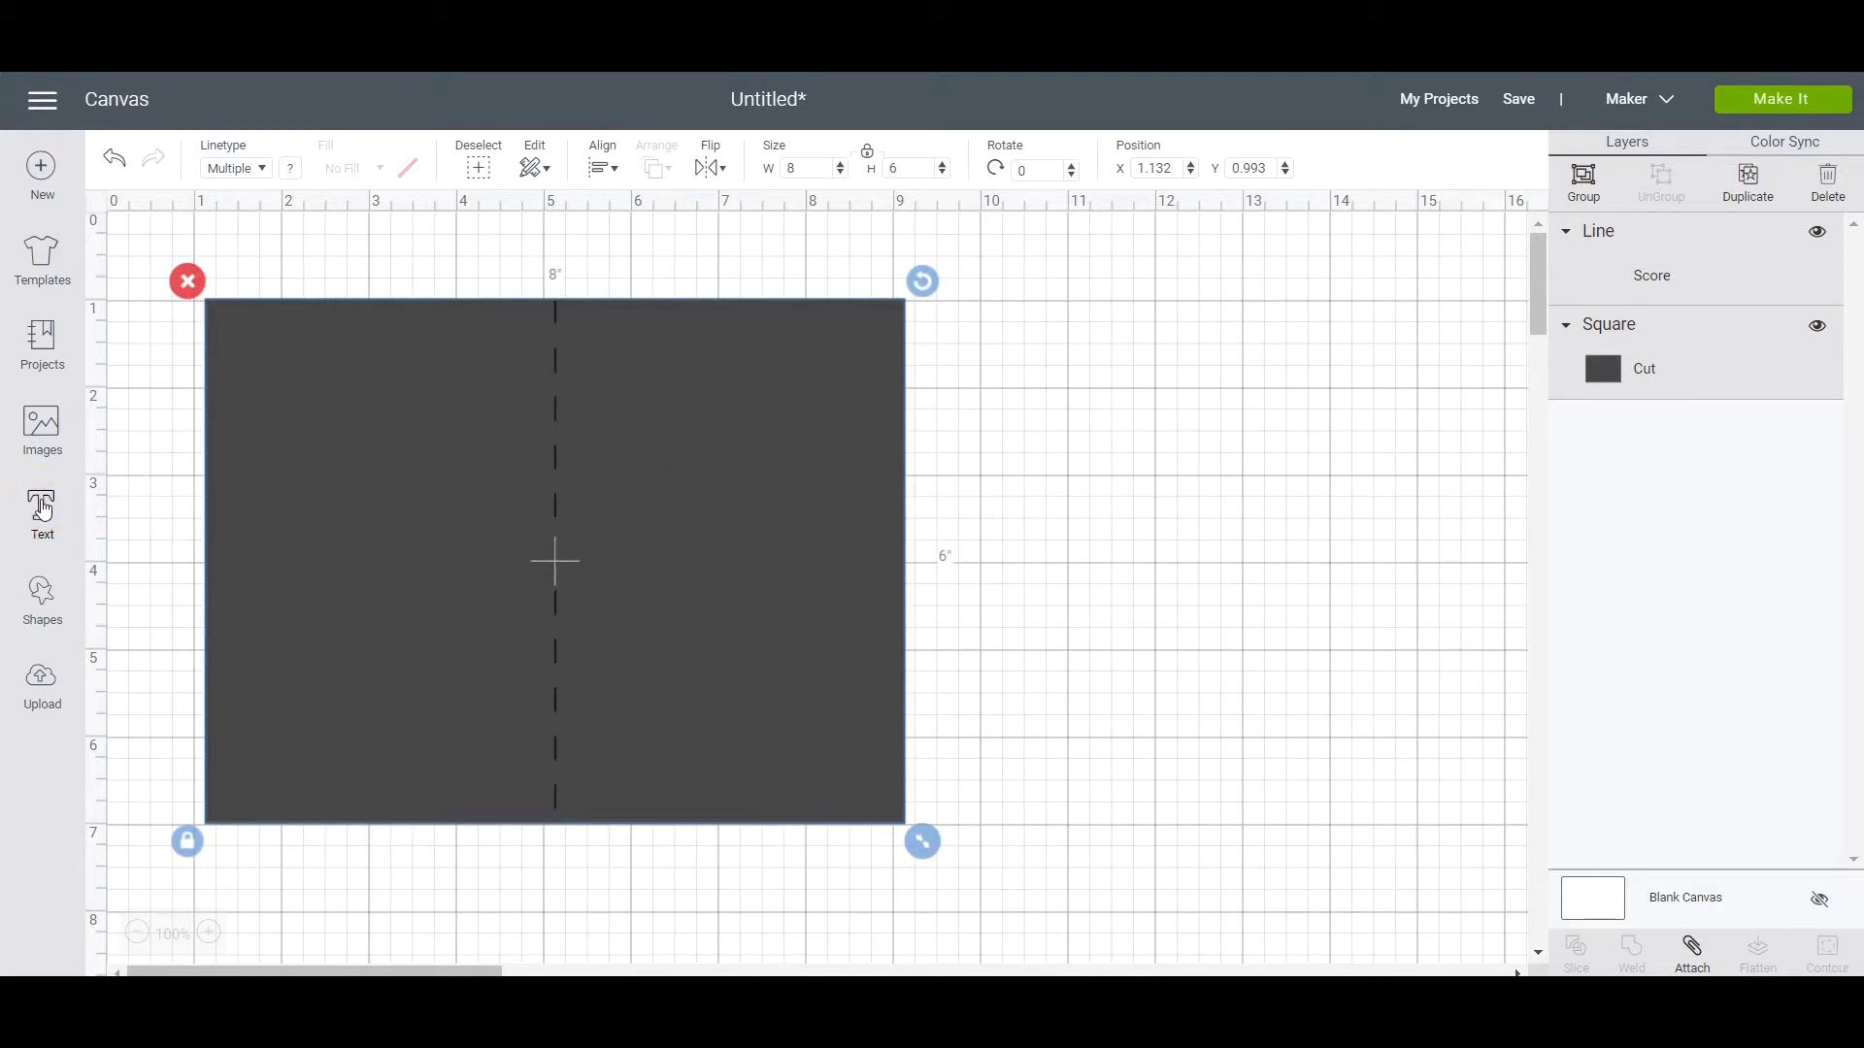
Add the two-line text "Happy Birthday!" and place it starting just right of the card's score line
{"action": "left_click", "coordinate": [42, 504]}
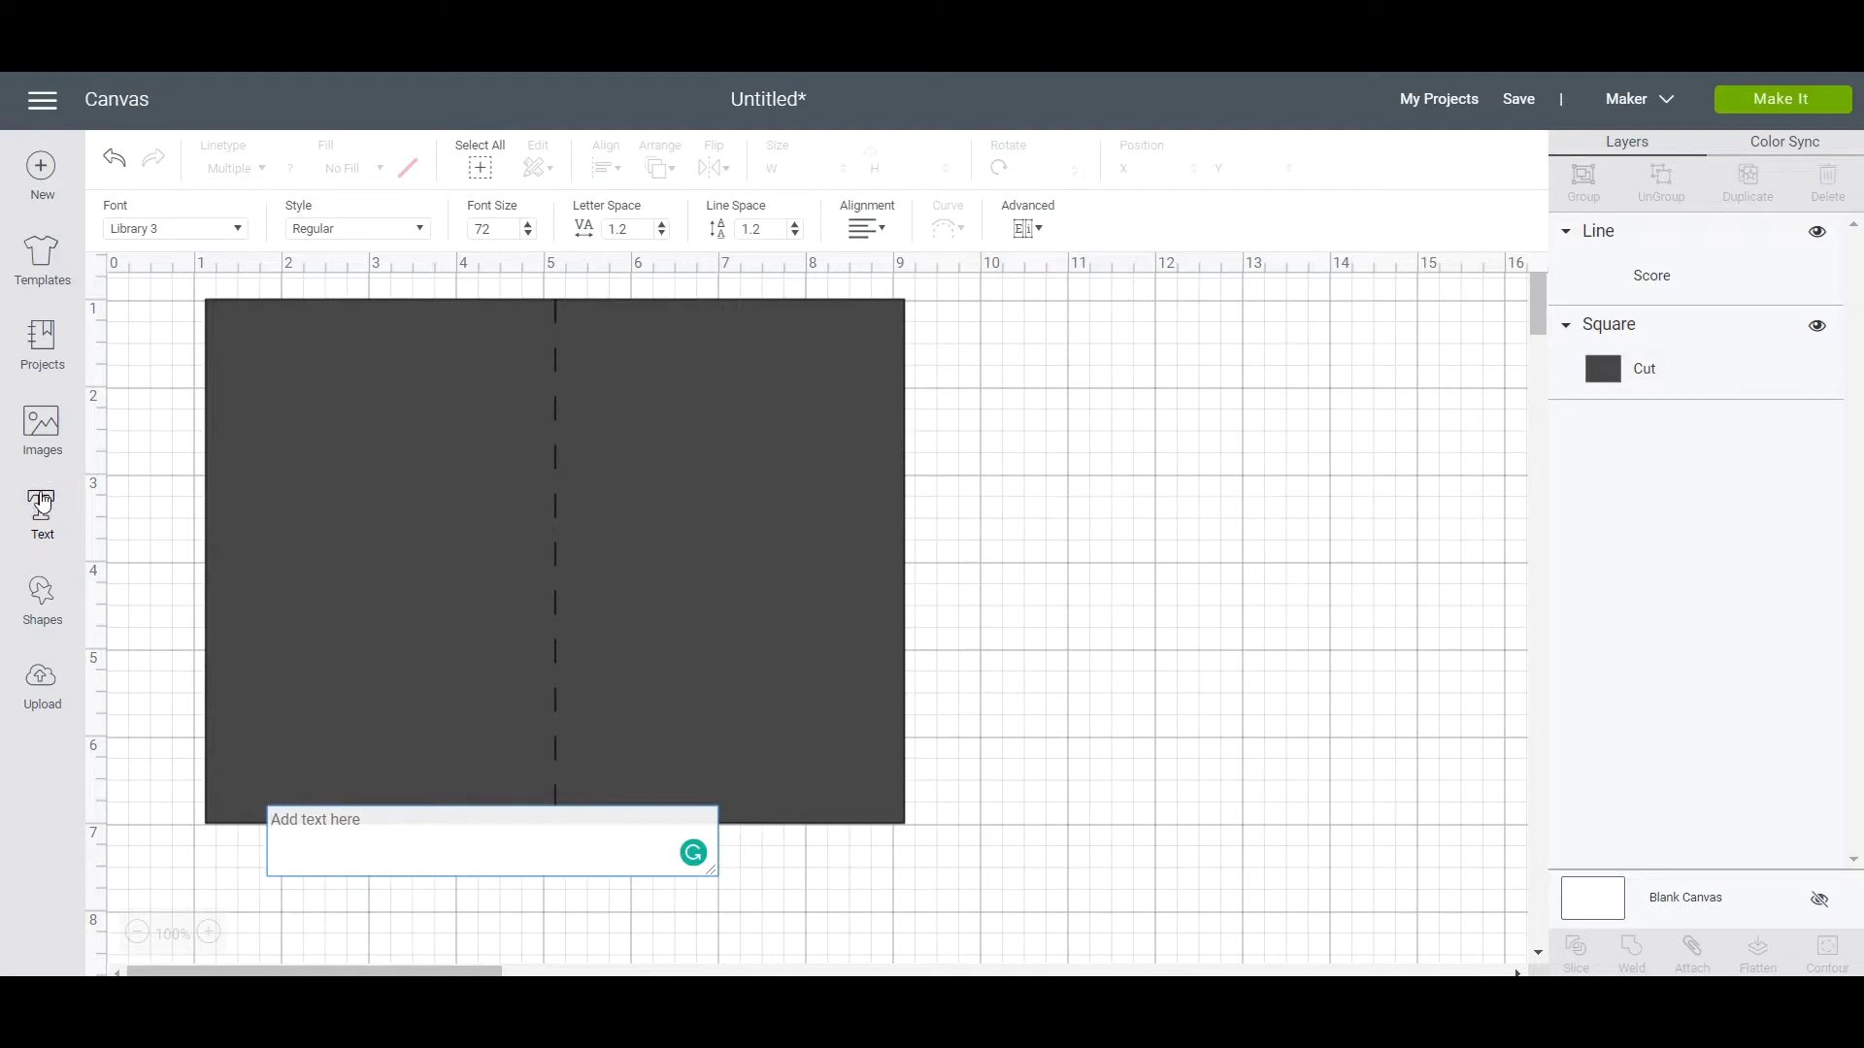
{"action": "type", "text": "Happy"}
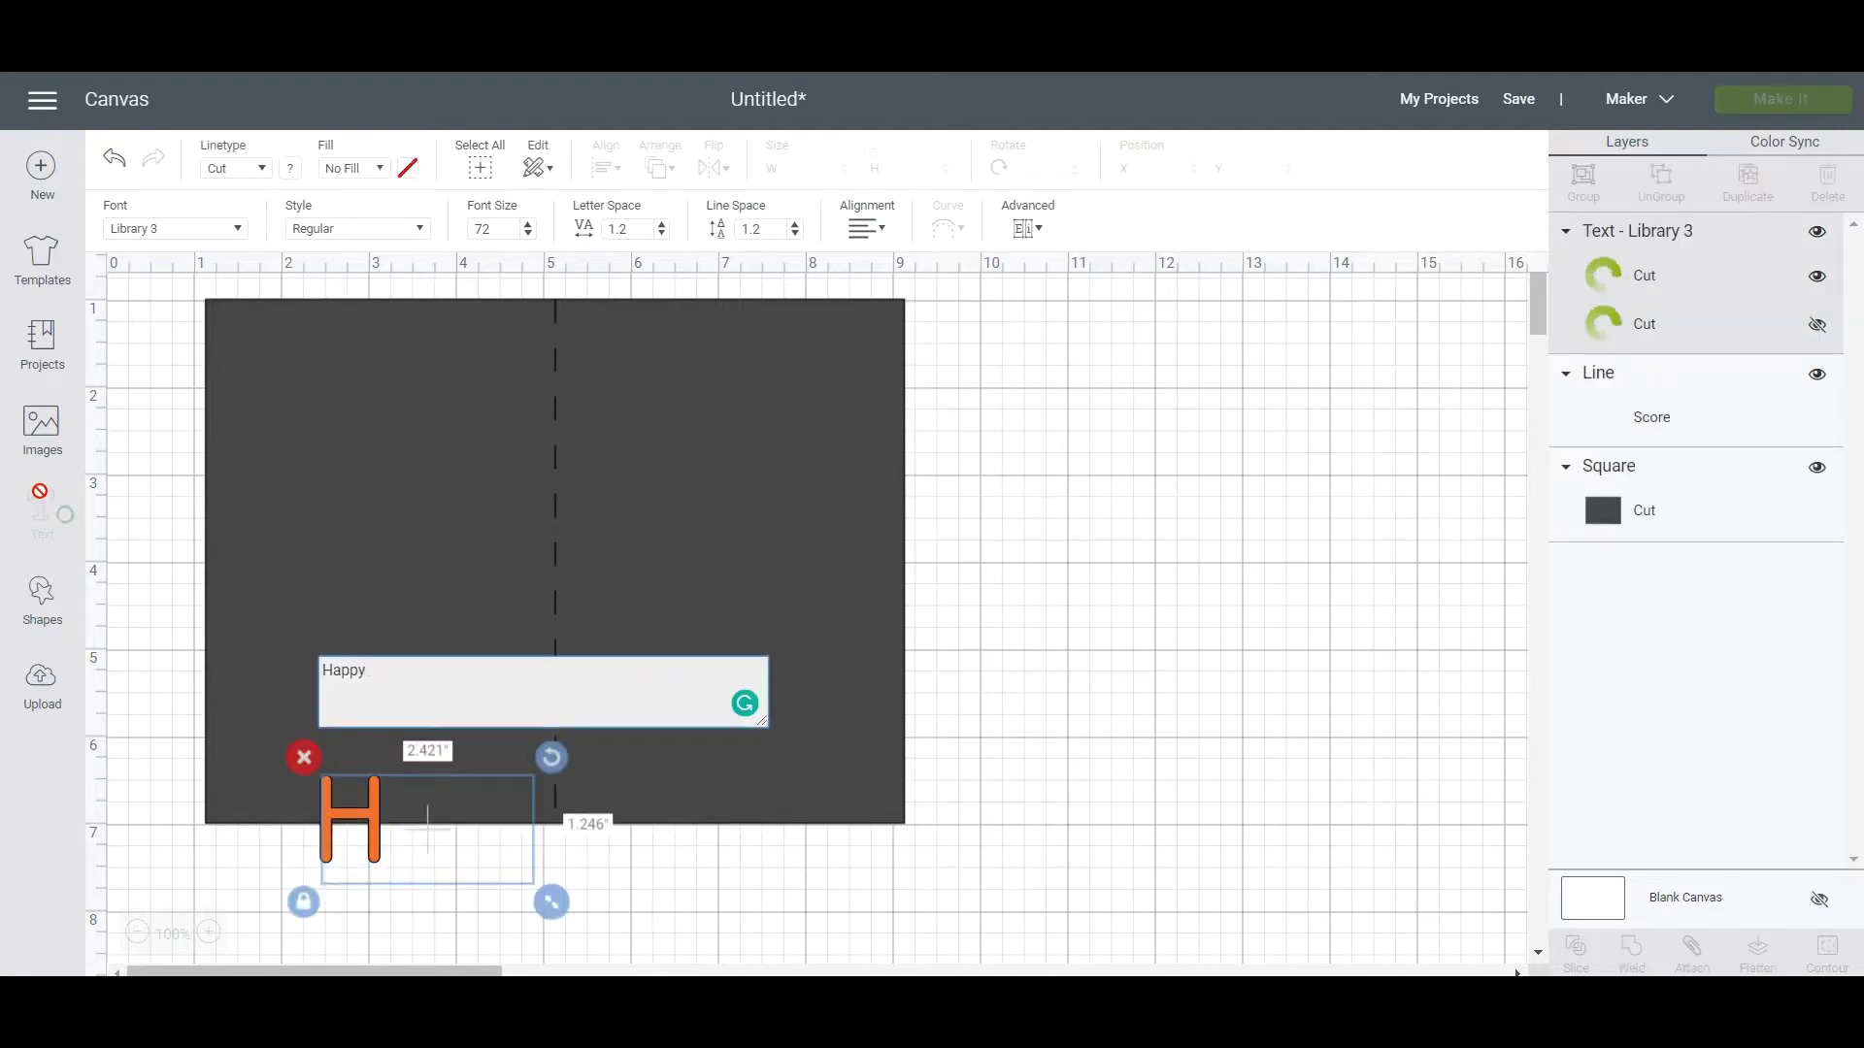
{"action": "key", "text": "Return"}
{"action": "type", "text": "Bir"}
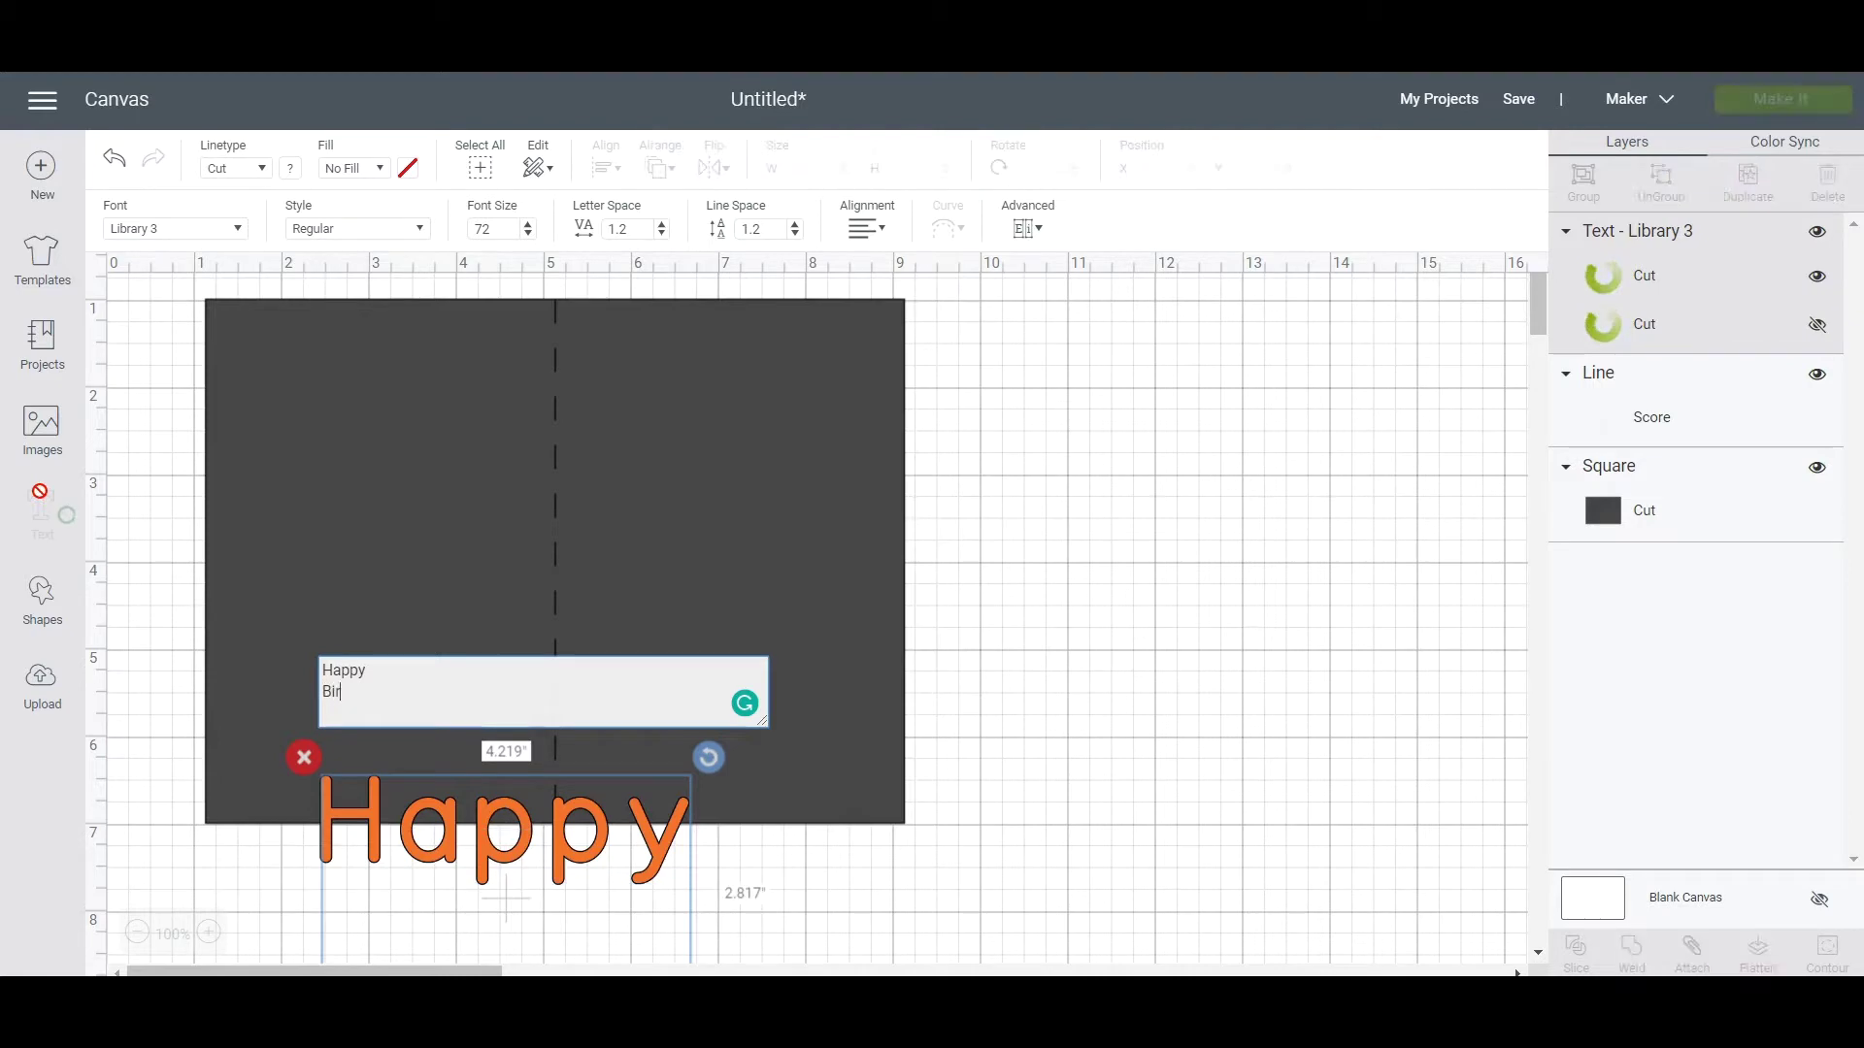
{"action": "type", "text": "thday!"}
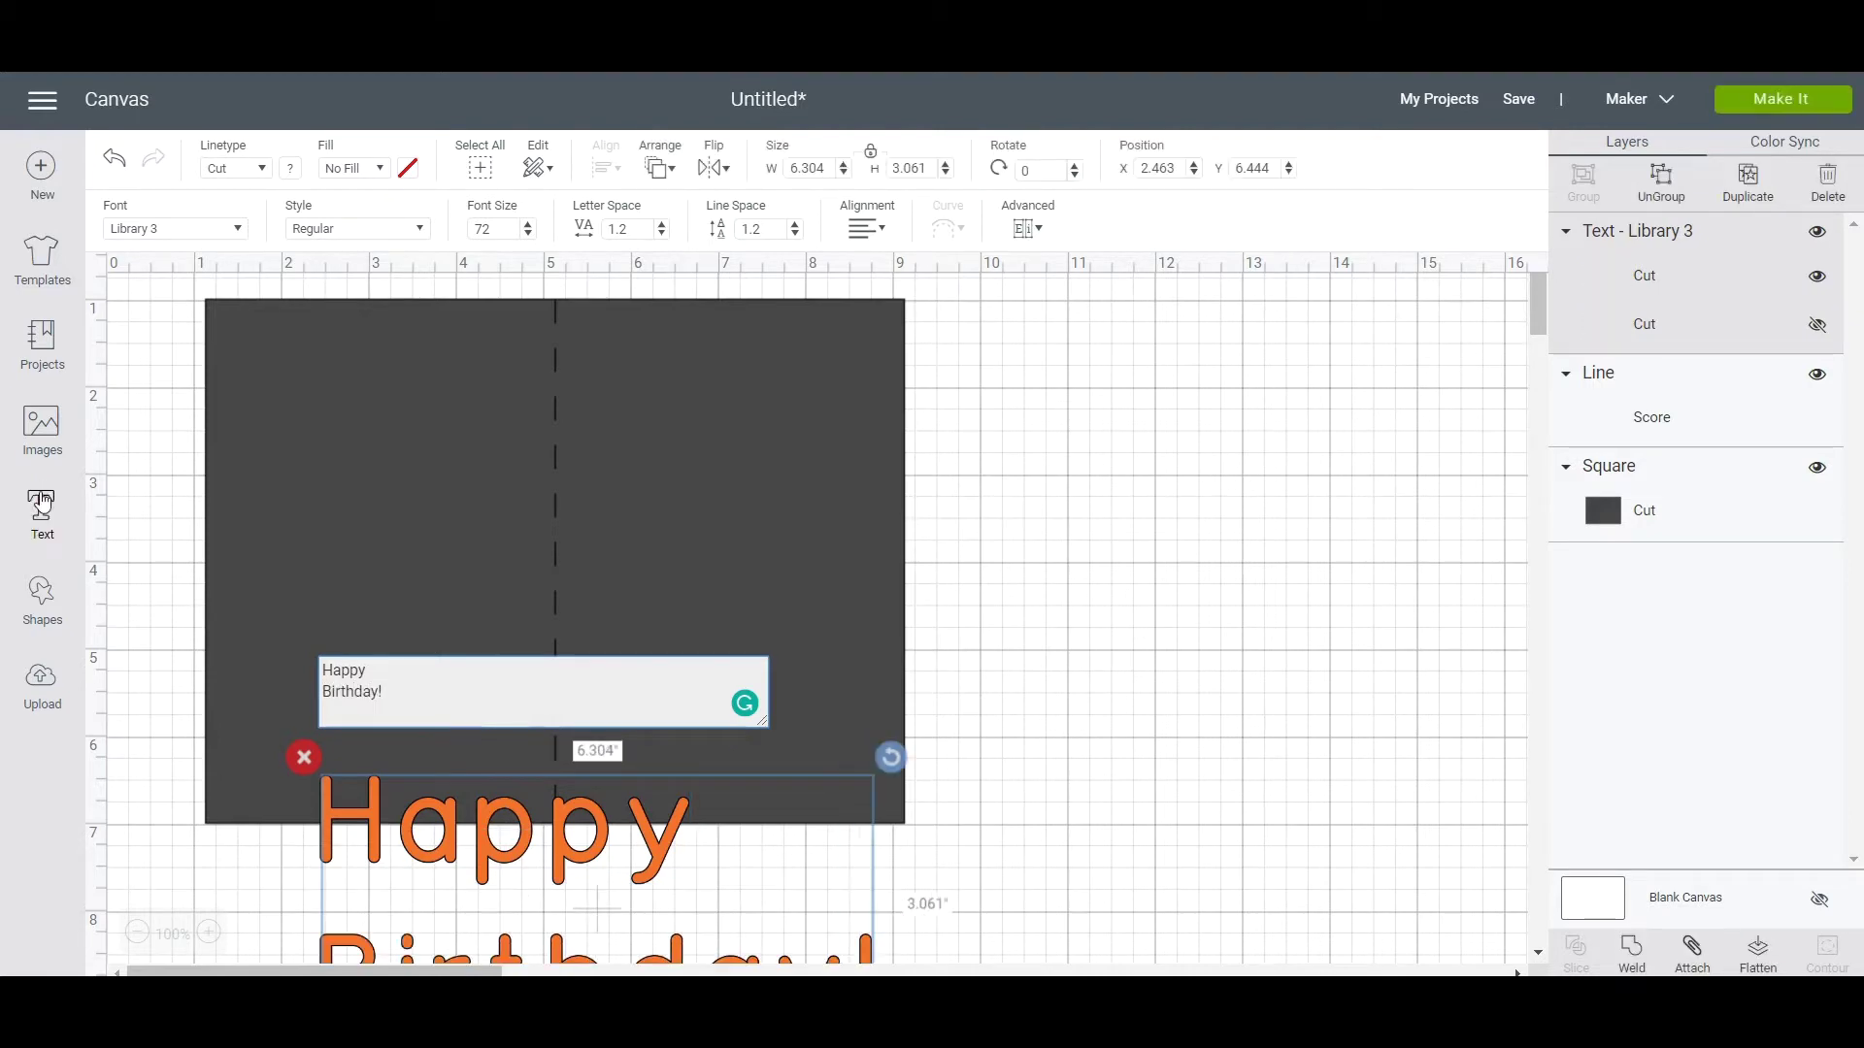
{"action": "left_click", "coordinate": [497, 879]}
{"action": "left_click_drag", "start_coordinate": [487, 857], "coordinate": [744, 532]}
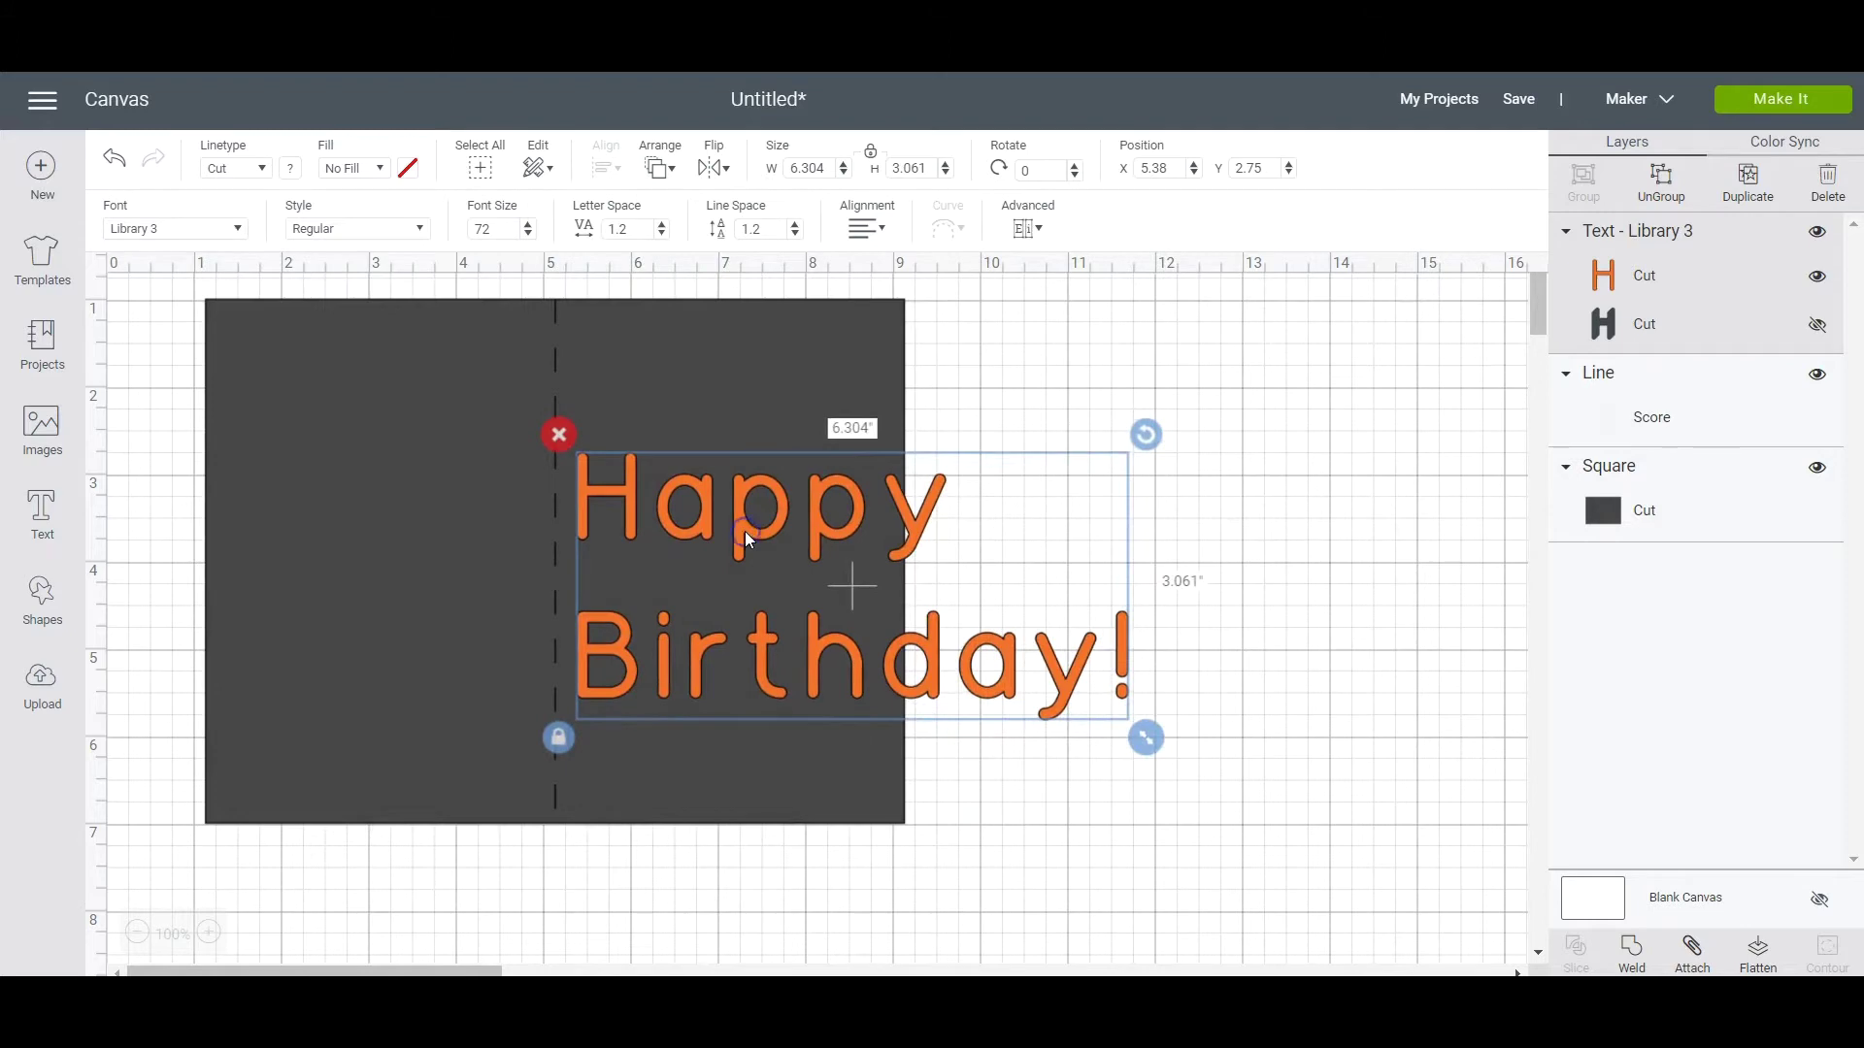
Filter the Cricut fonts to writing styles, set the birthday text to Elementary, and shrink it to fit the card's right half
{"action": "left_click", "coordinate": [197, 231]}
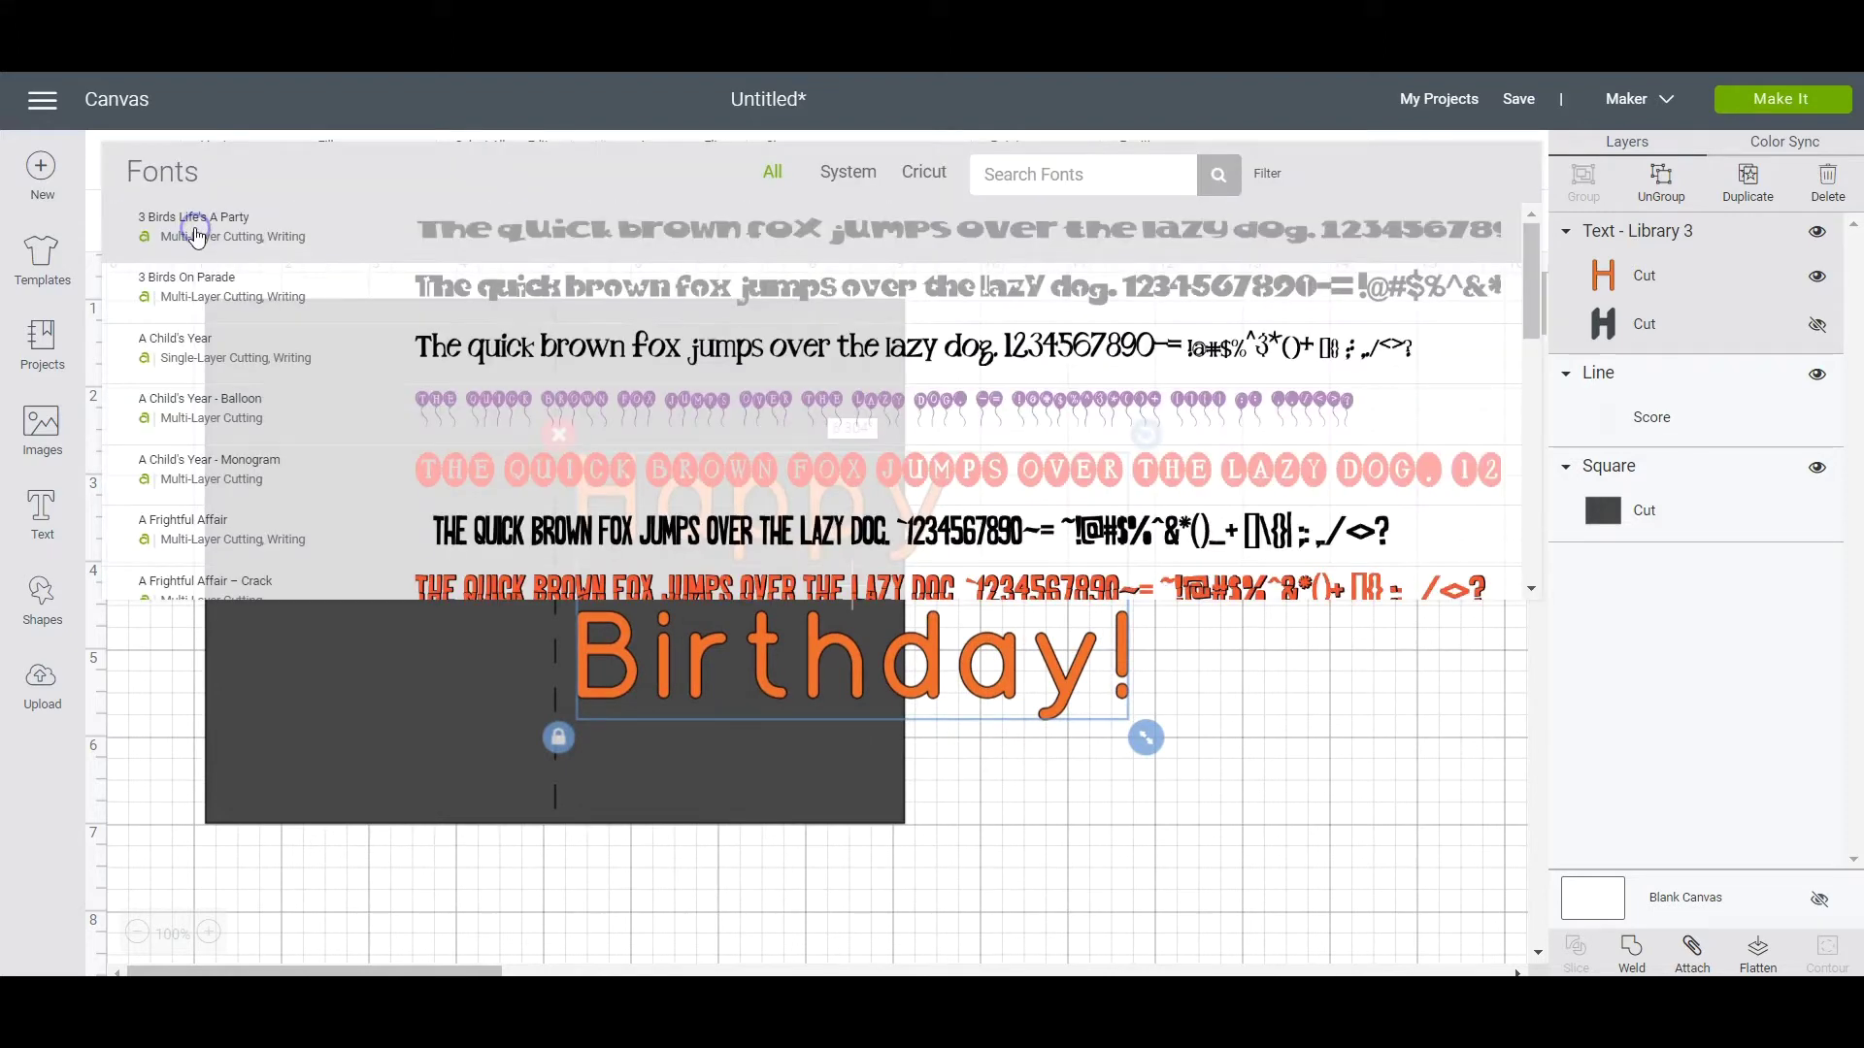
{"action": "left_click", "coordinate": [925, 172]}
{"action": "left_click", "coordinate": [1152, 176]}
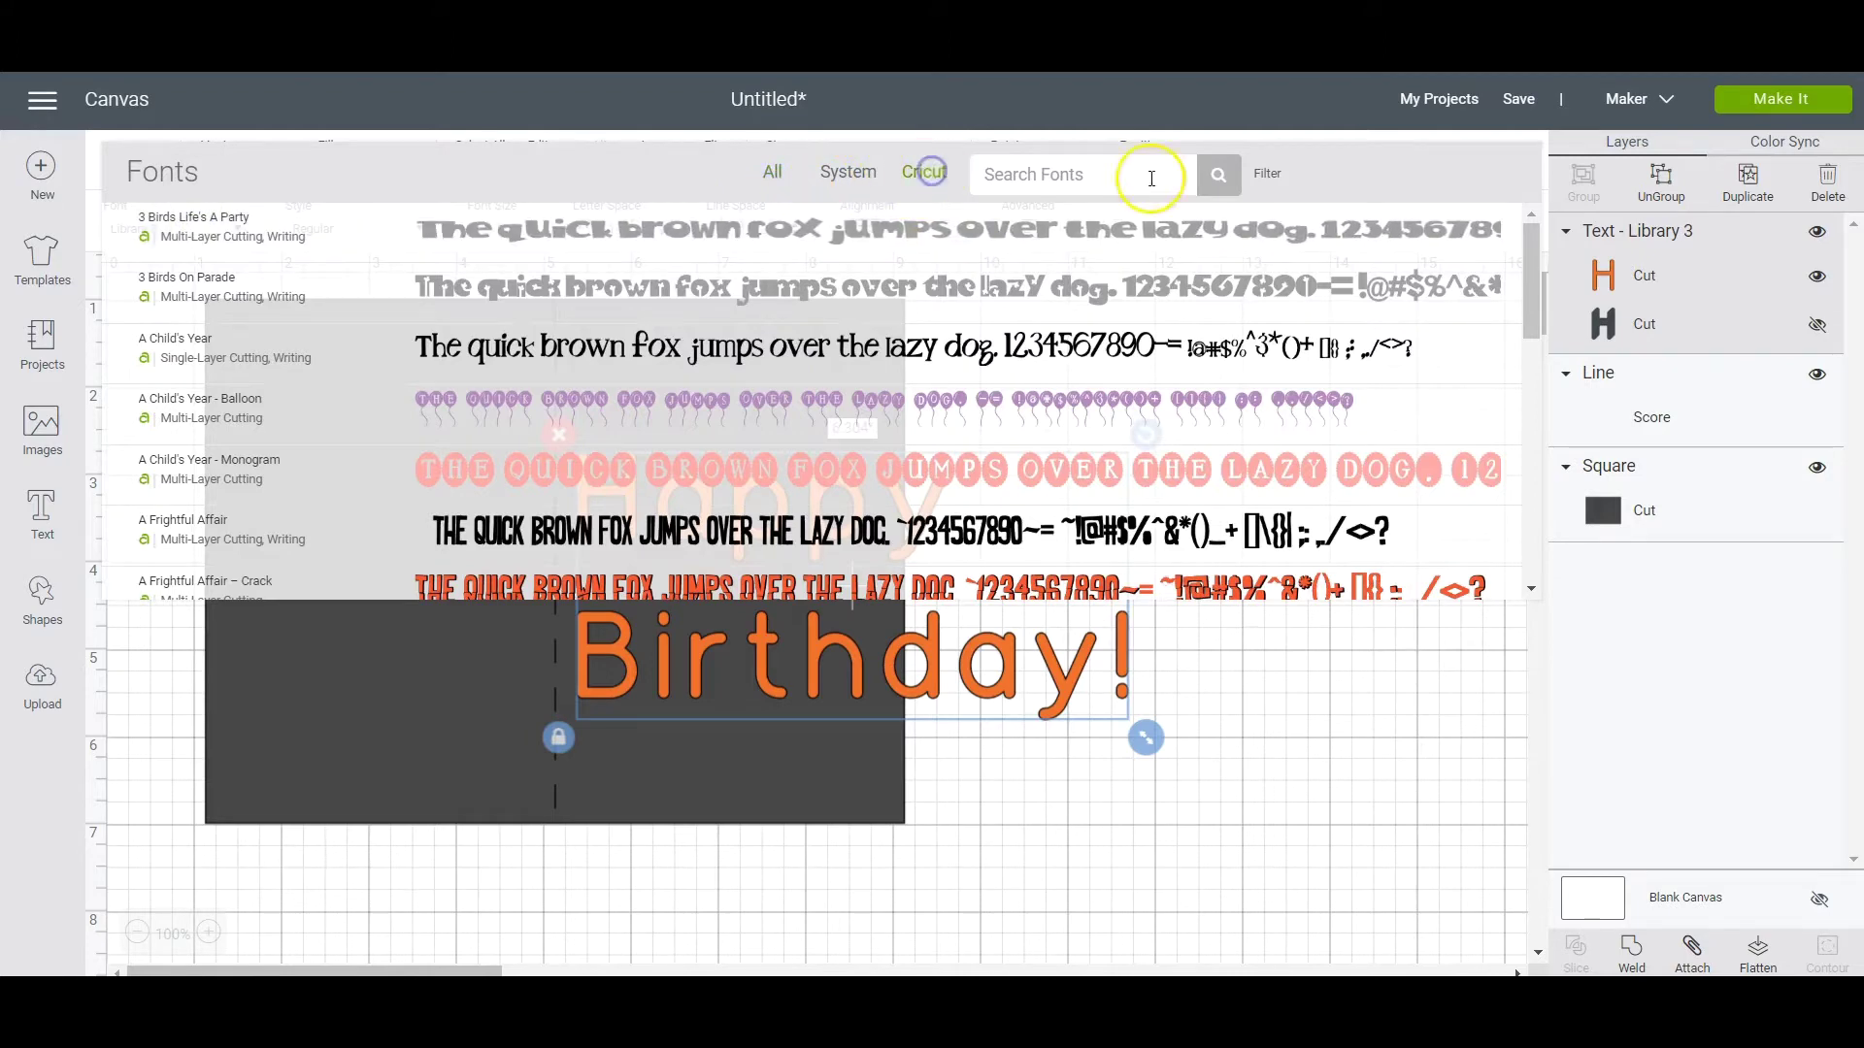
{"action": "left_click", "coordinate": [1267, 173]}
{"action": "left_click", "coordinate": [1106, 306]}
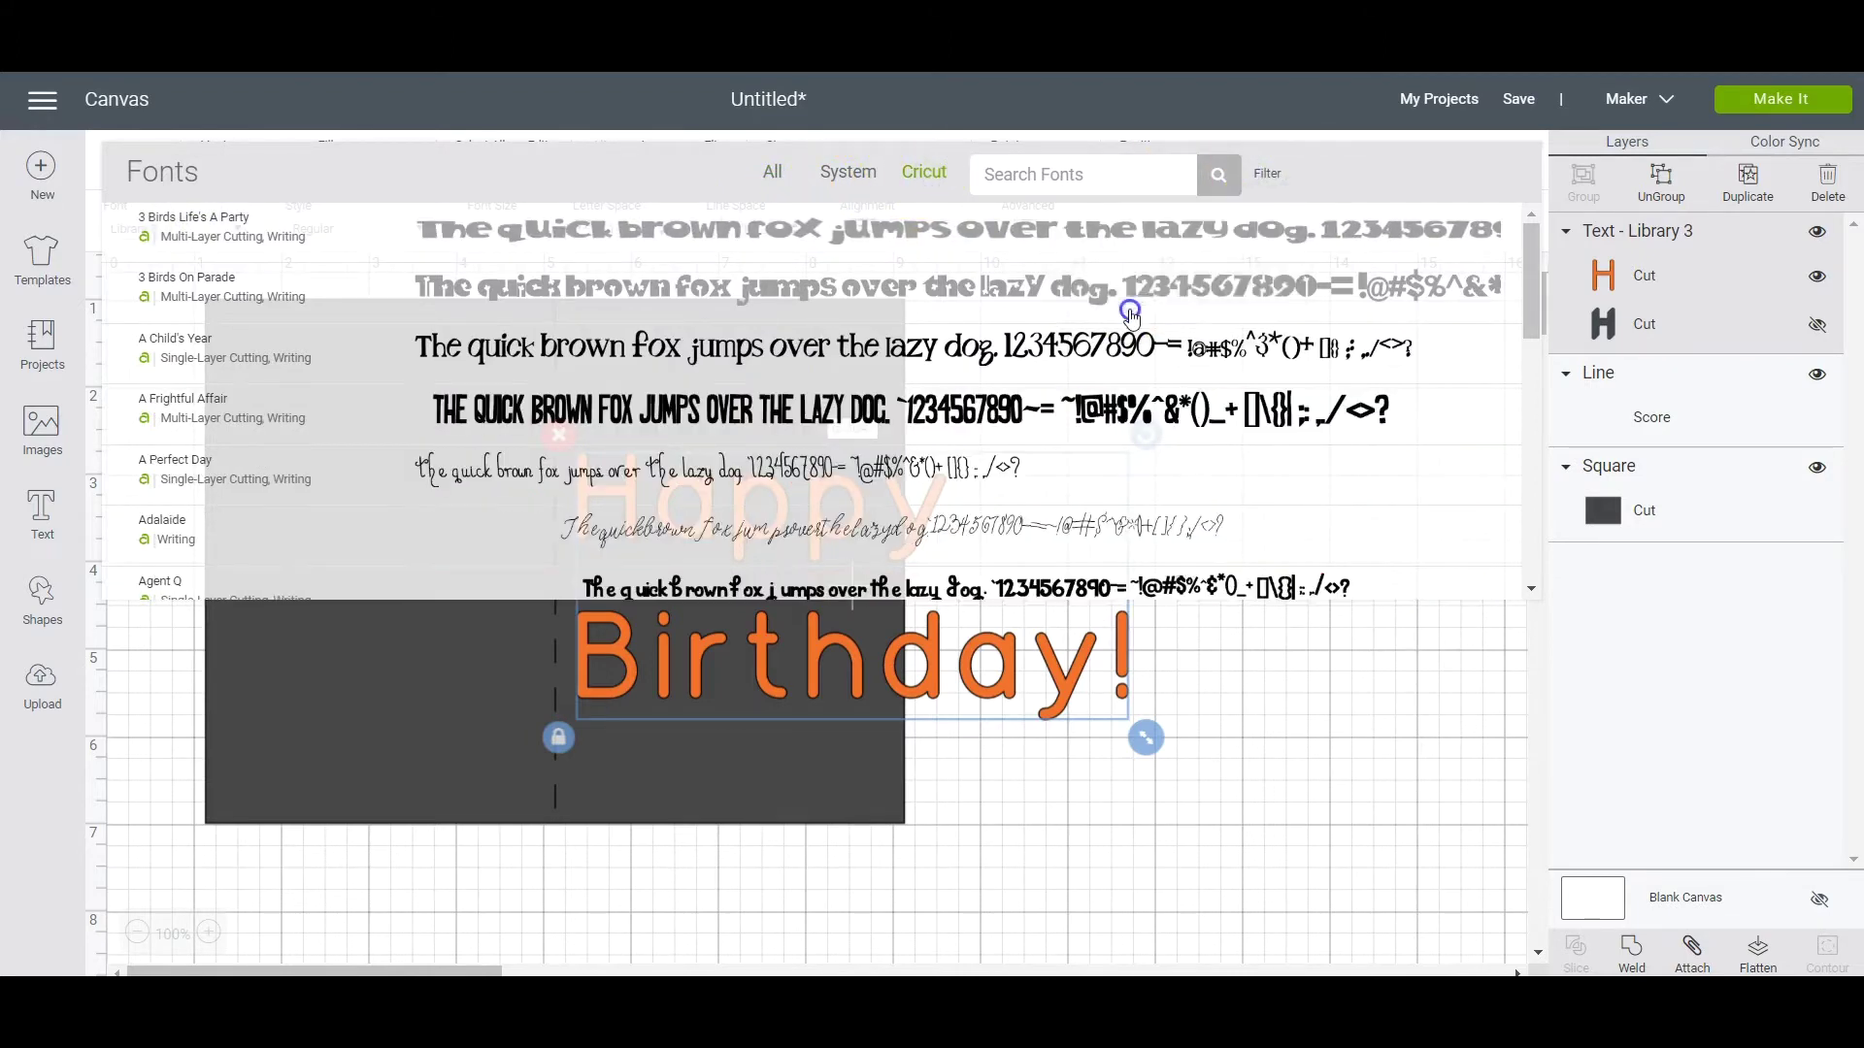
{"action": "scroll", "coordinate": [522, 321], "scroll_direction": "down", "scroll_amount": 15}
{"action": "left_click", "coordinate": [521, 320]}
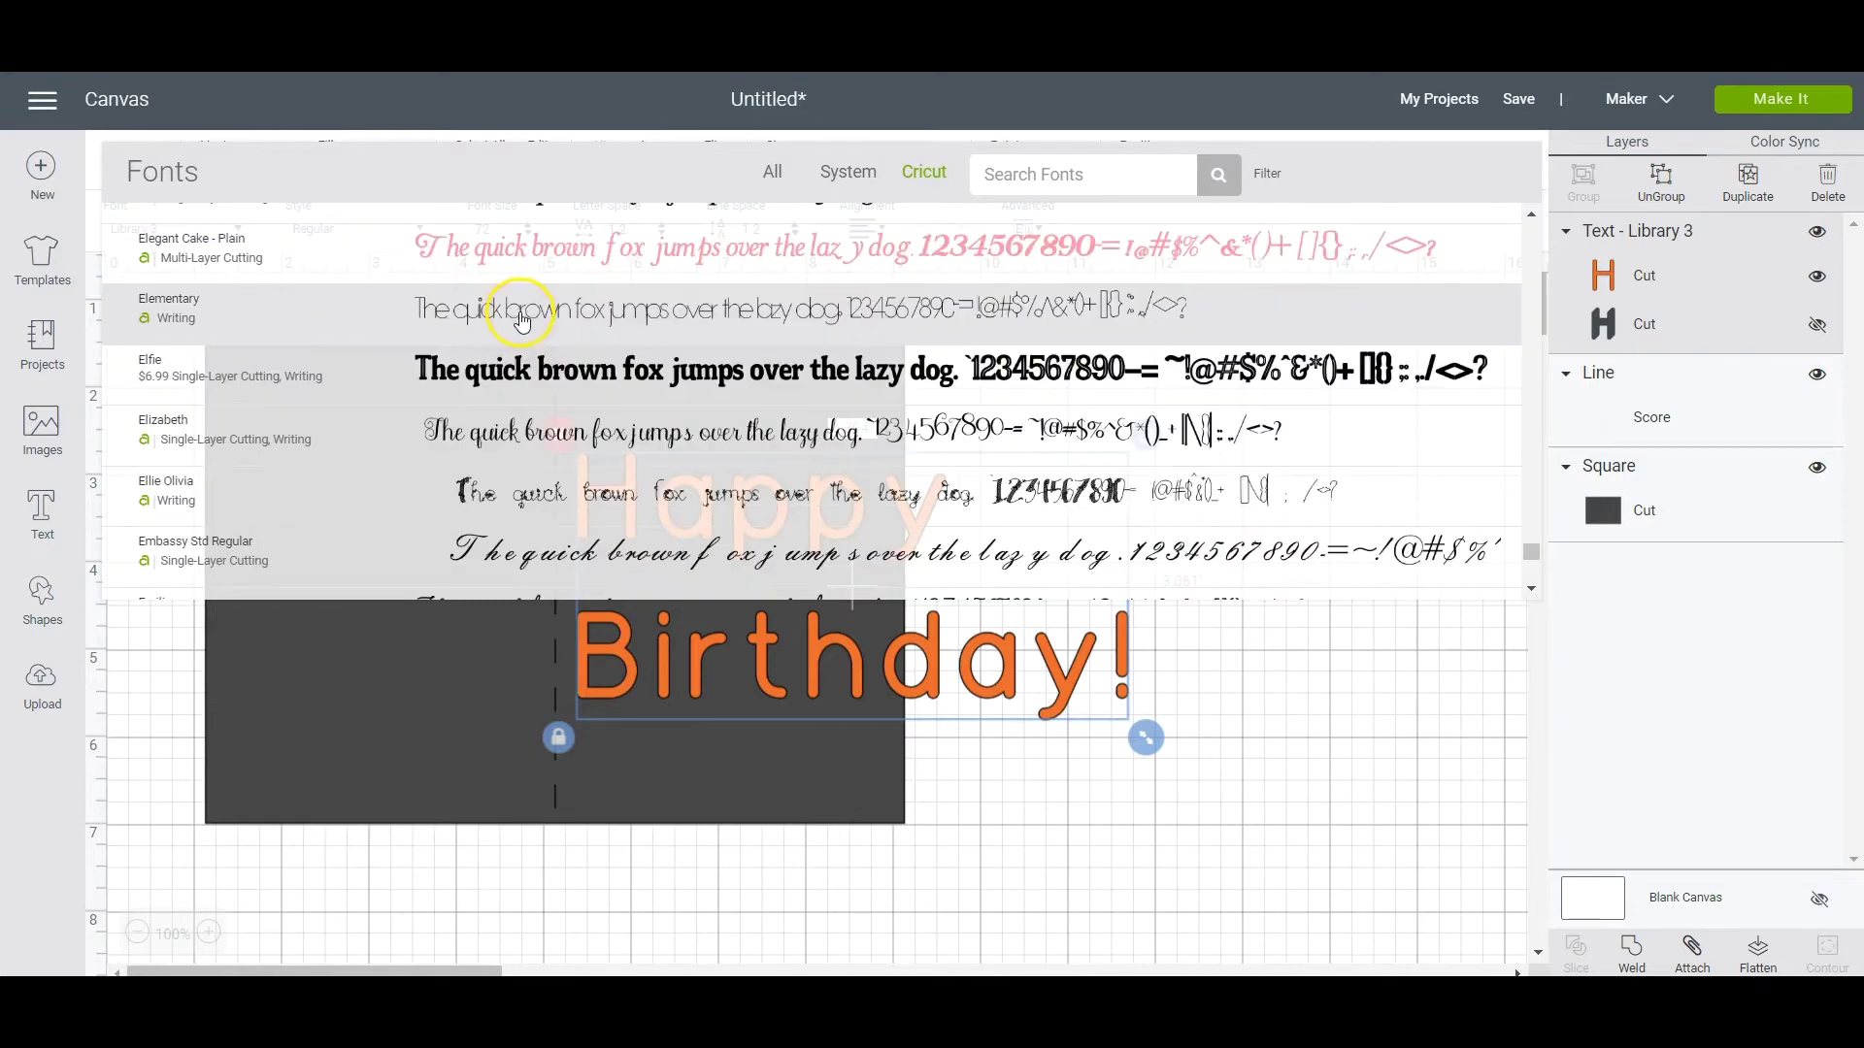
{"action": "mouse_move", "coordinate": [1010, 756]}
{"action": "left_mouse_down"}
{"action": "mouse_move", "coordinate": [857, 669]}
{"action": "mouse_move", "coordinate": [904, 726]}
{"action": "left_mouse_up"}
{"action": "left_click", "coordinate": [1064, 648]}
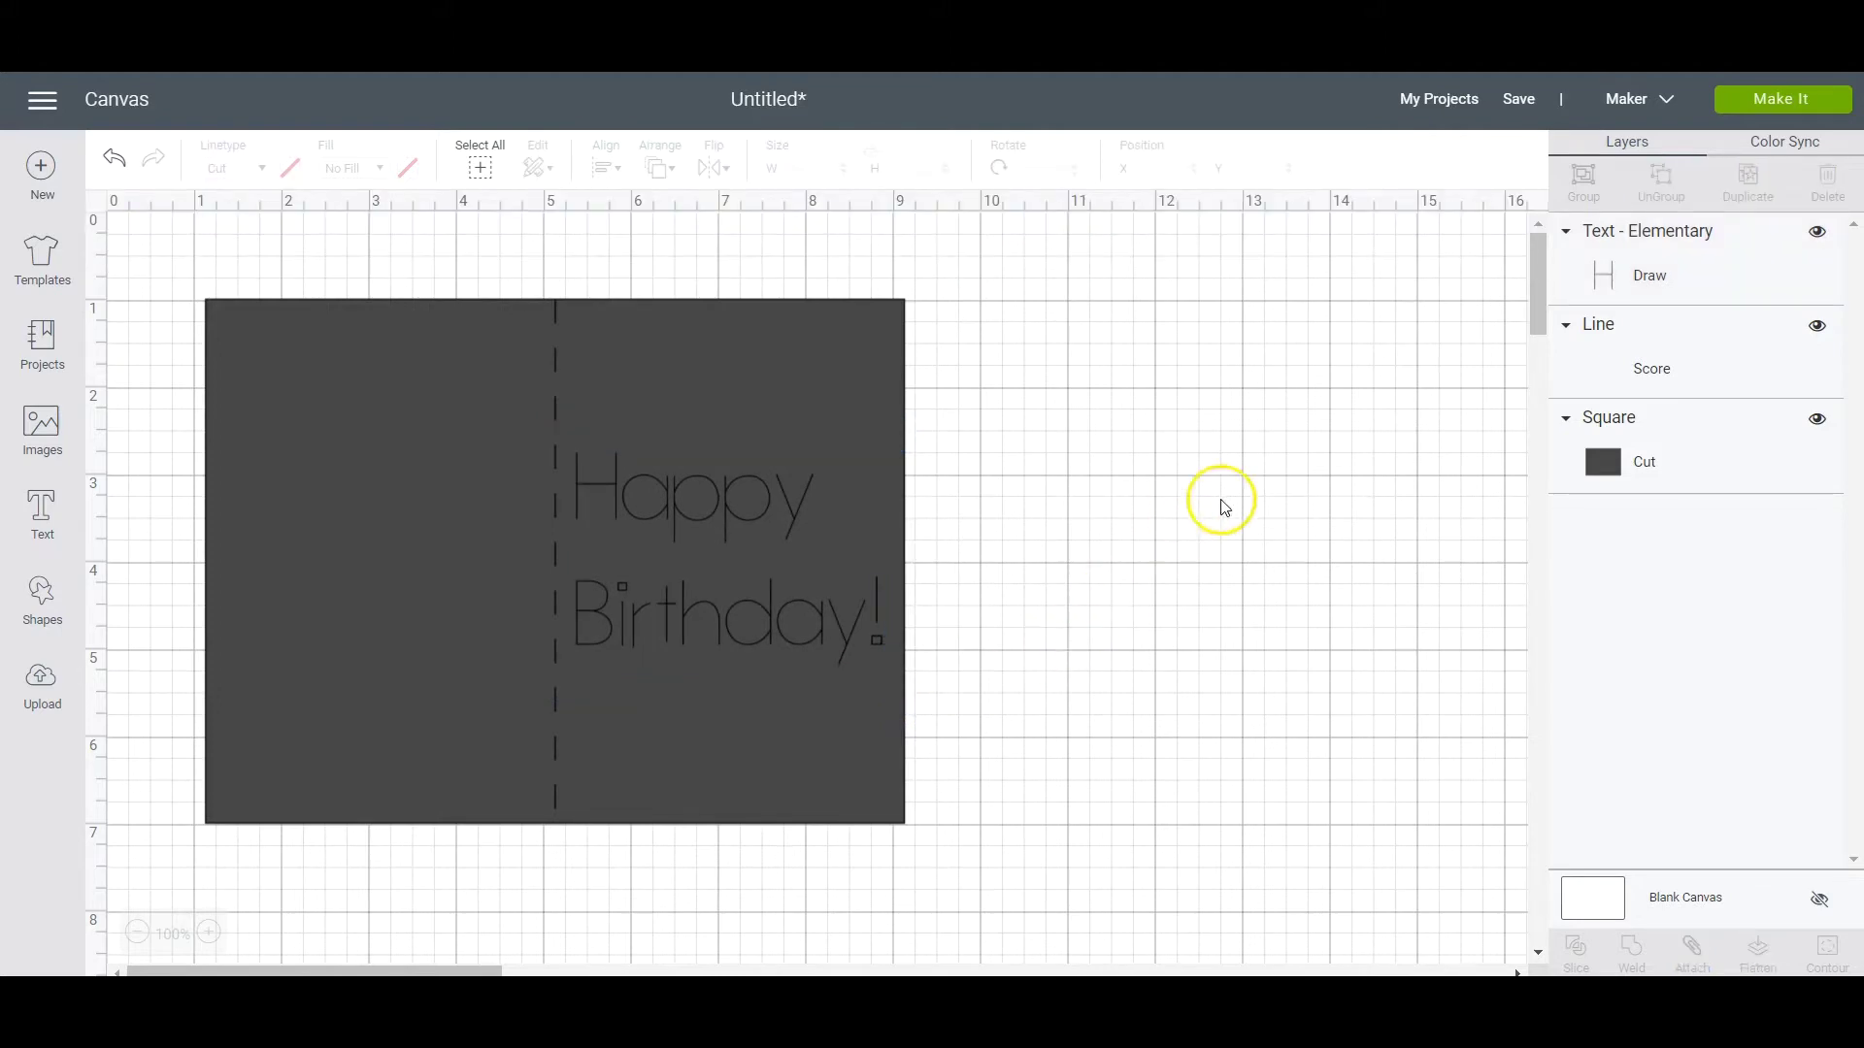
Preview how the card's separate text, score line and rectangle are laid out on both cutting mats, and return to the canvas
{"action": "left_click", "coordinate": [1782, 99]}
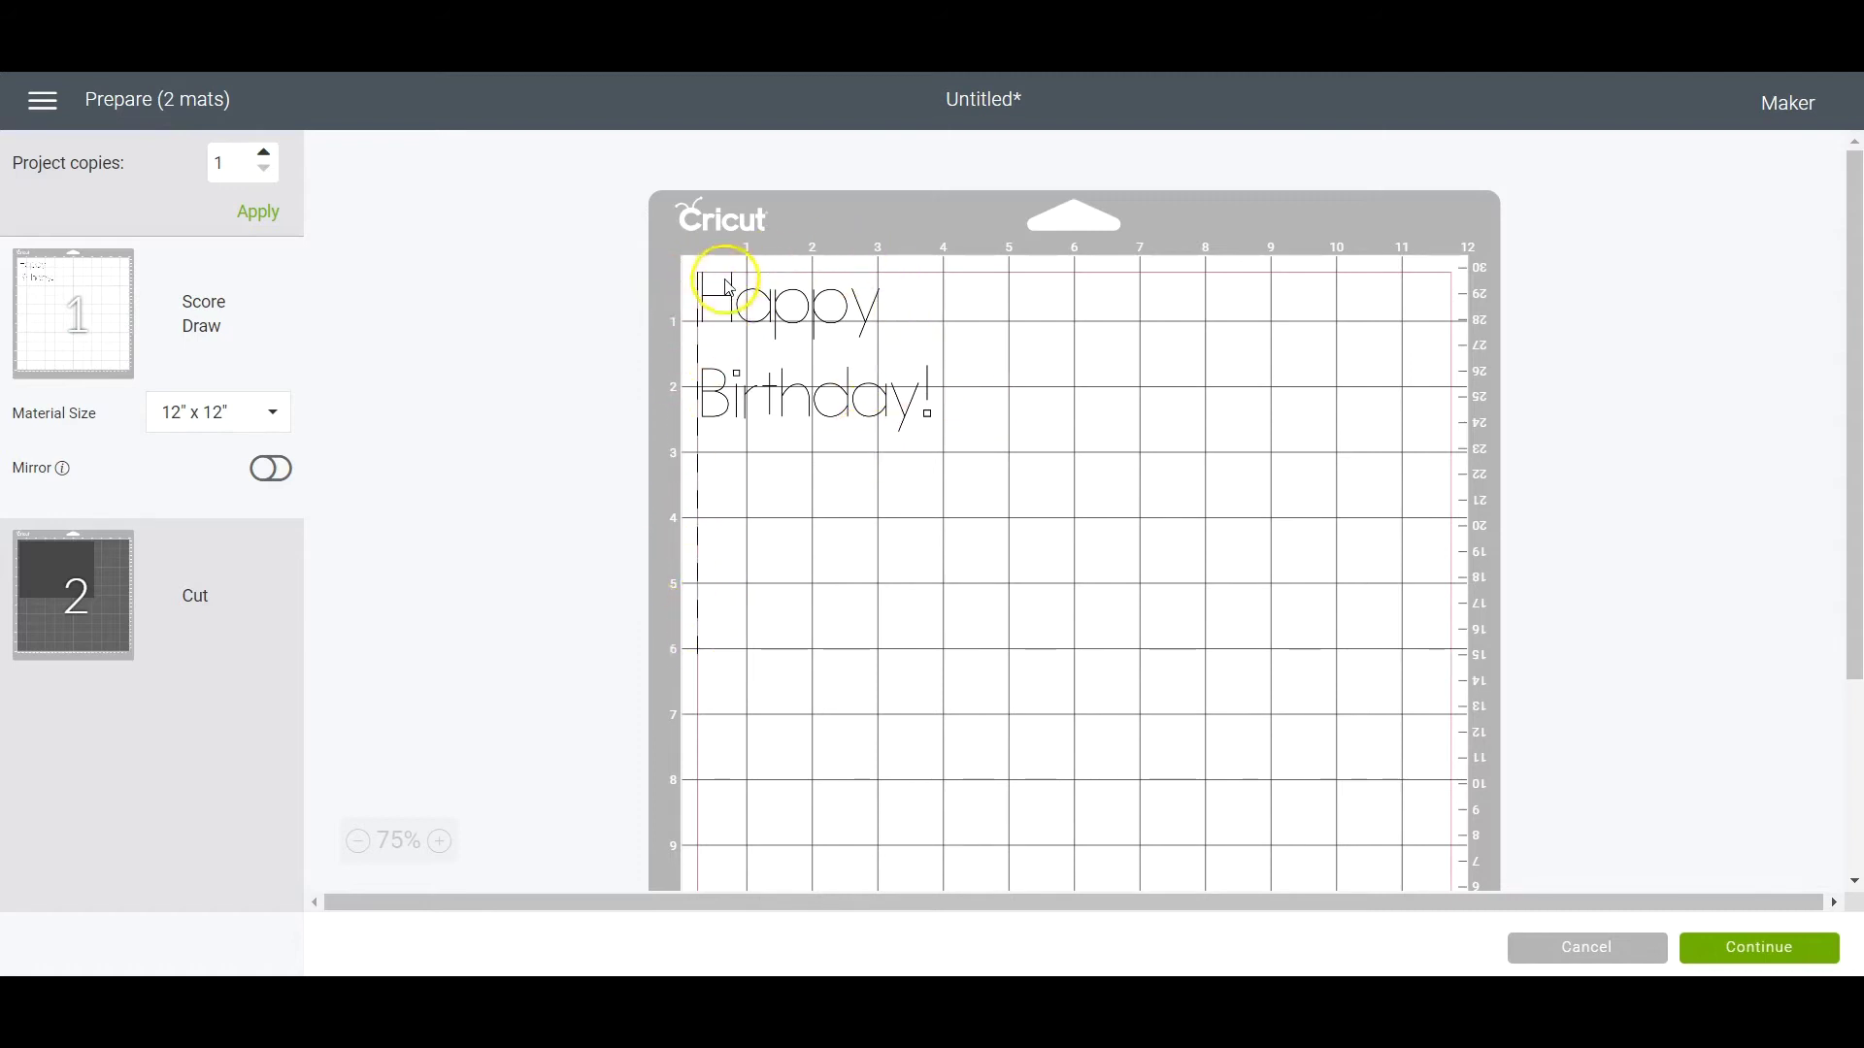
{"action": "left_click", "coordinate": [61, 583]}
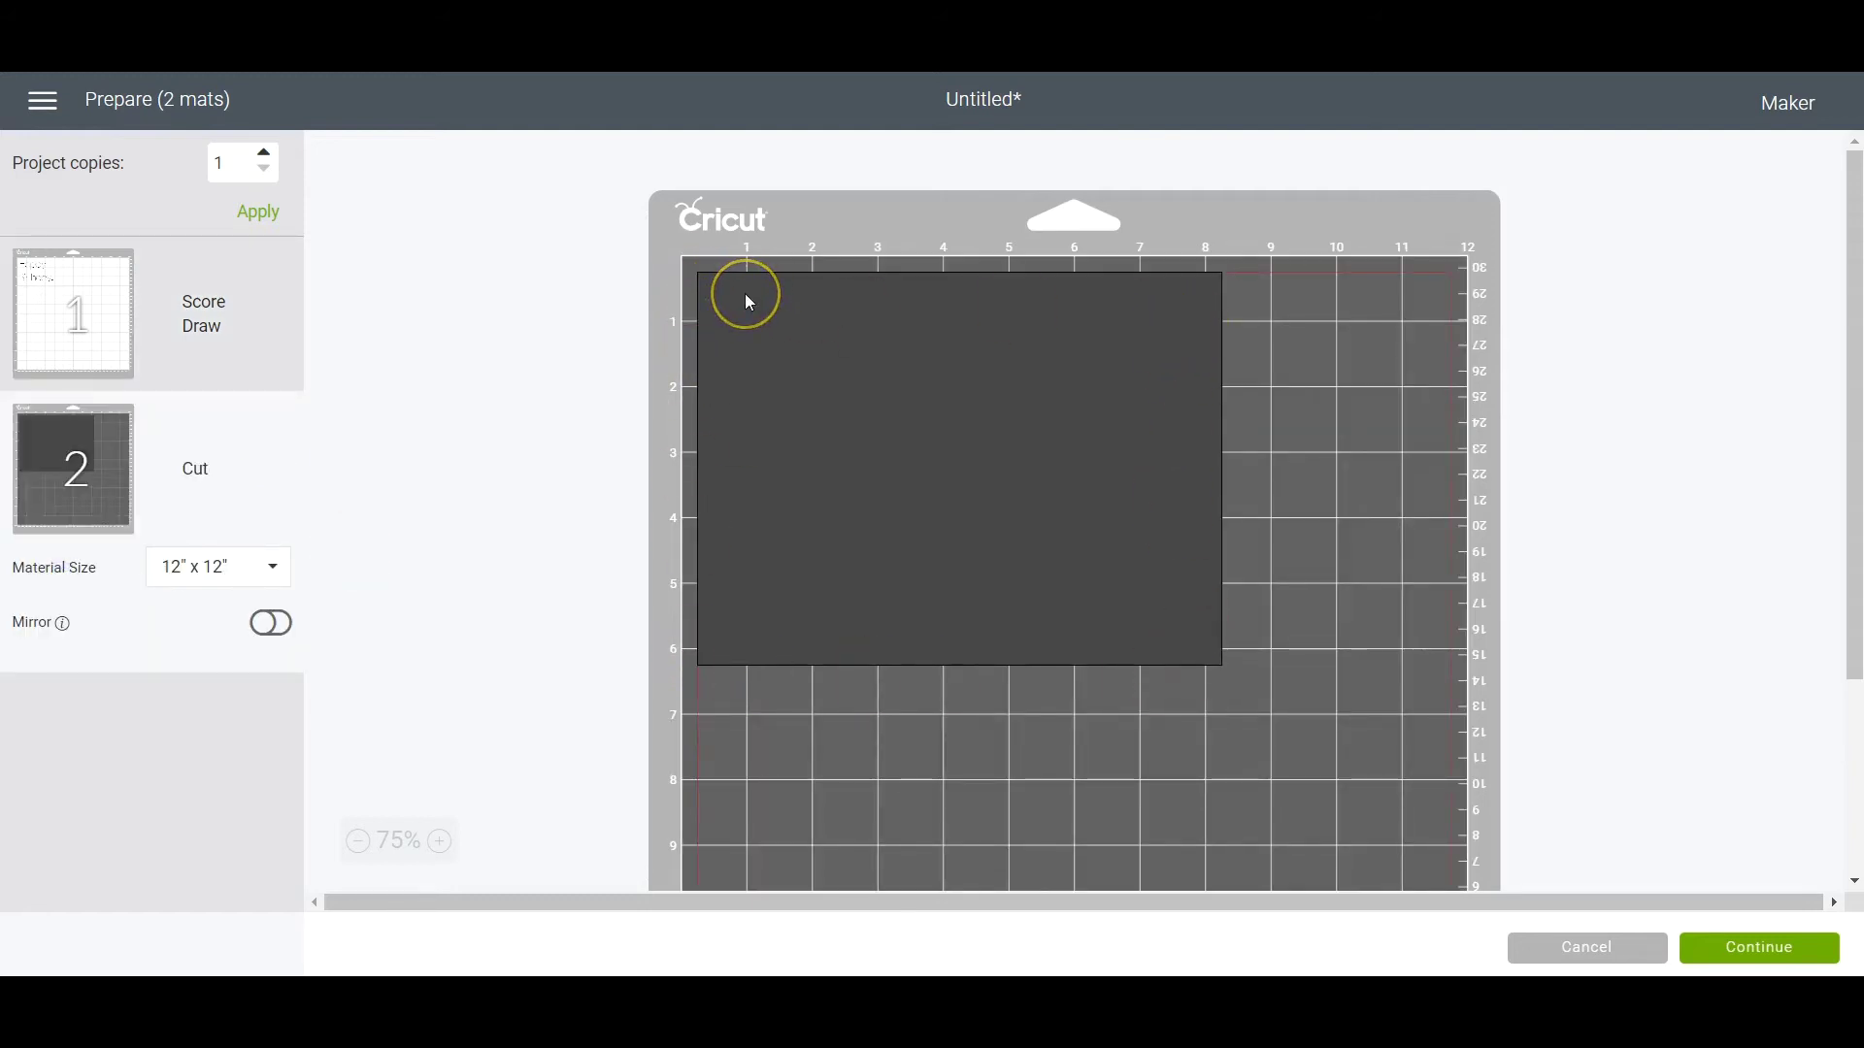
{"action": "left_click", "coordinate": [1624, 948]}
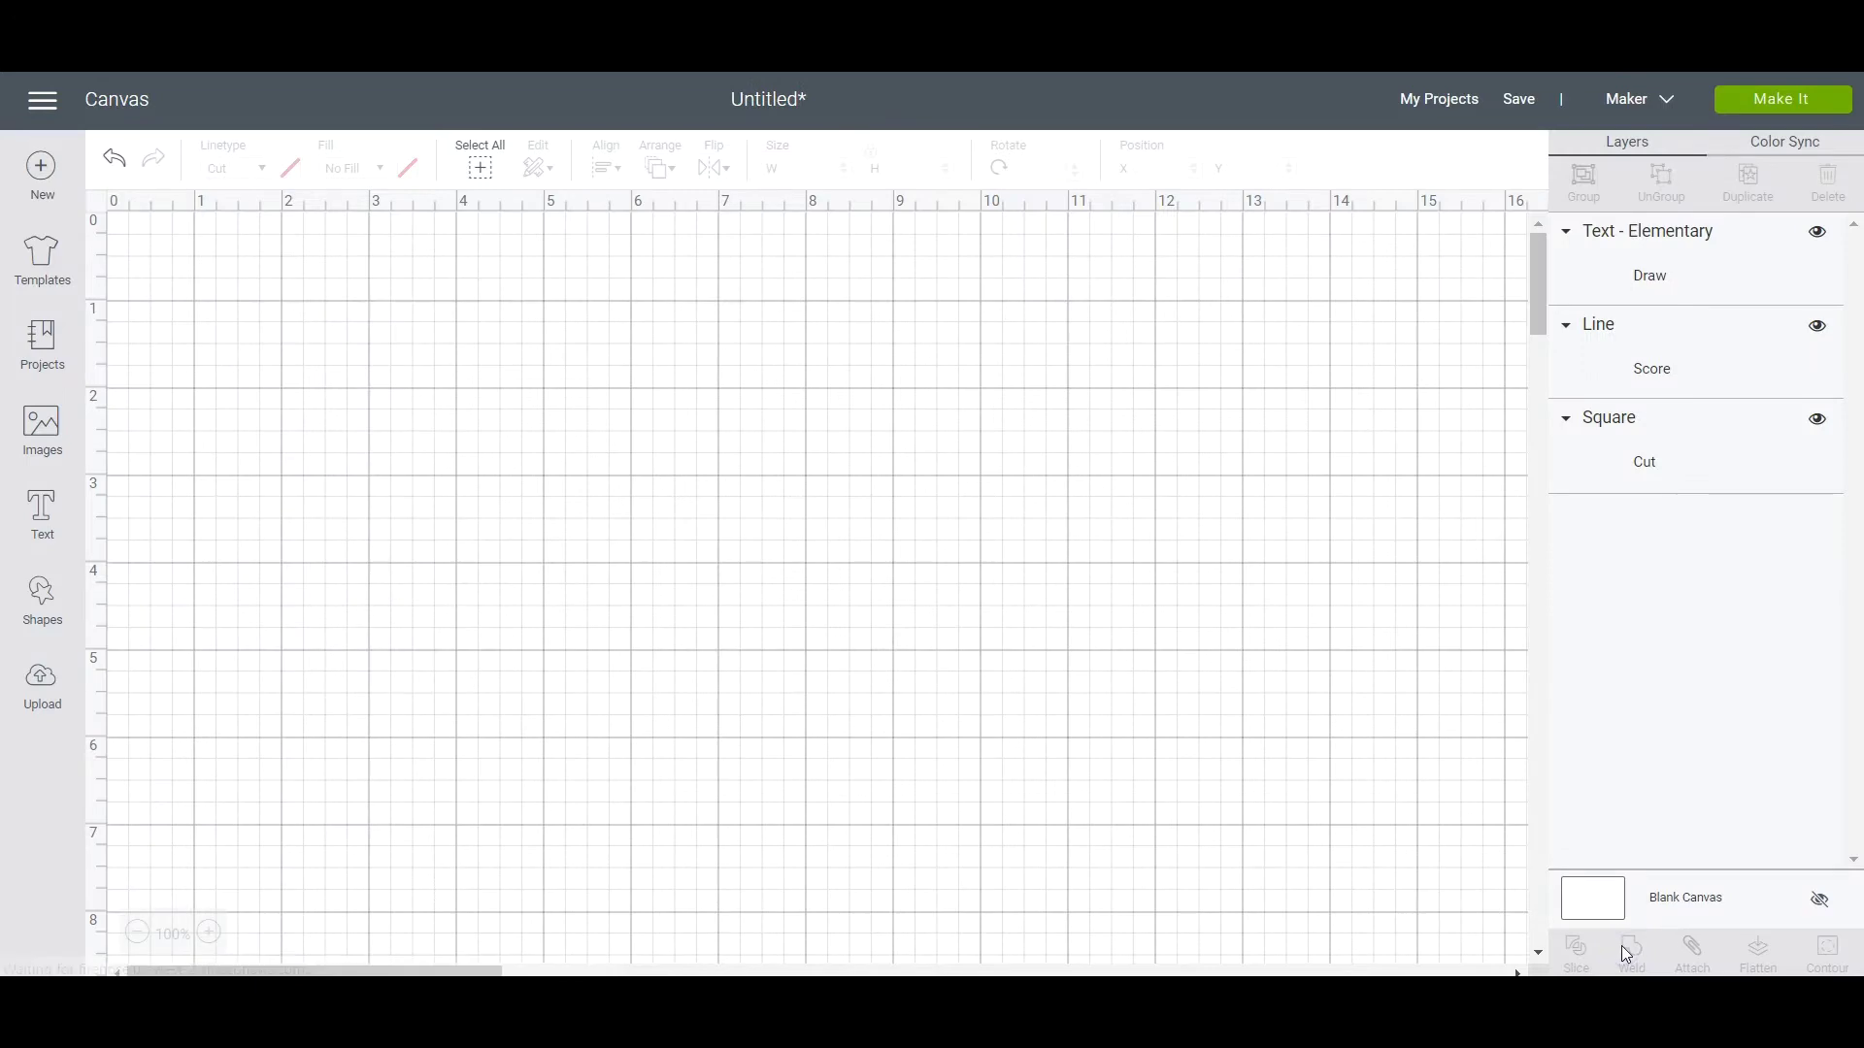
Attach the birthday text, score line and rectangle together, and check the card's layout in the mat preview
{"action": "left_click_drag", "start_coordinate": [165, 259], "coordinate": [1085, 880]}
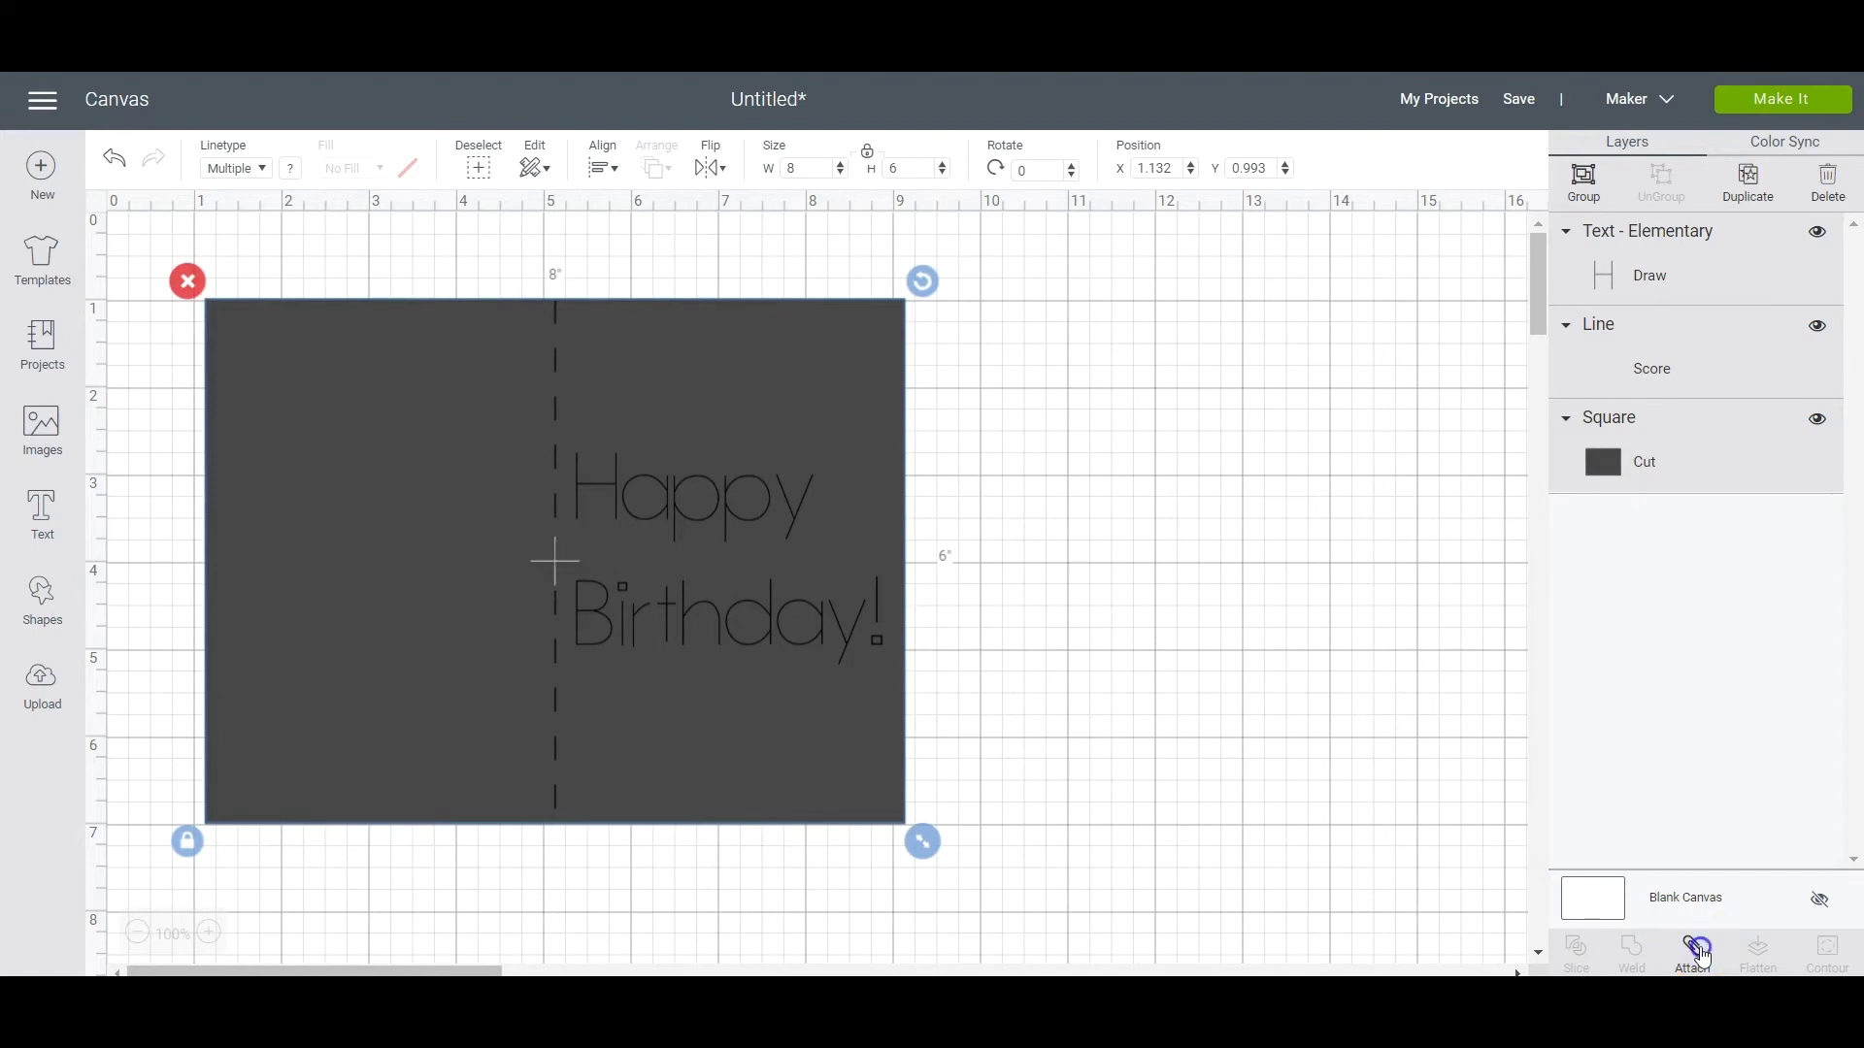
{"action": "left_click", "coordinate": [1694, 951]}
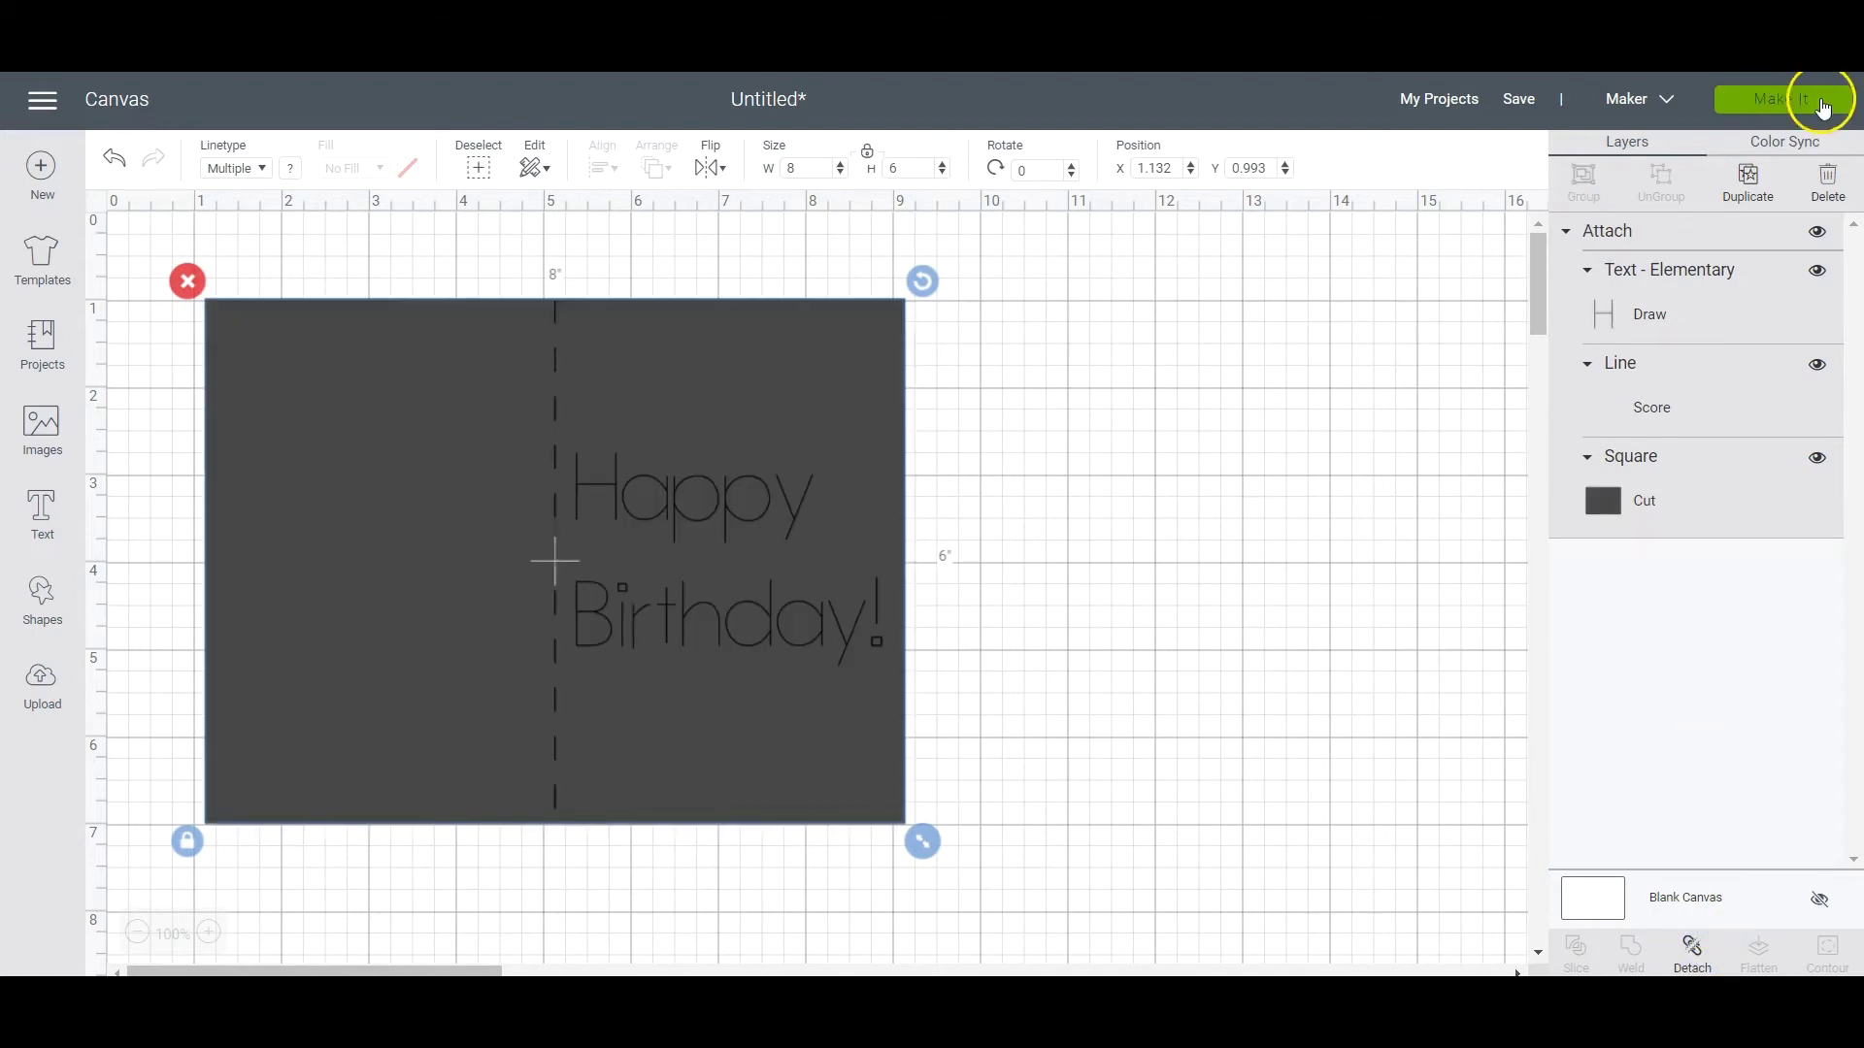
{"action": "left_click", "coordinate": [1821, 97]}
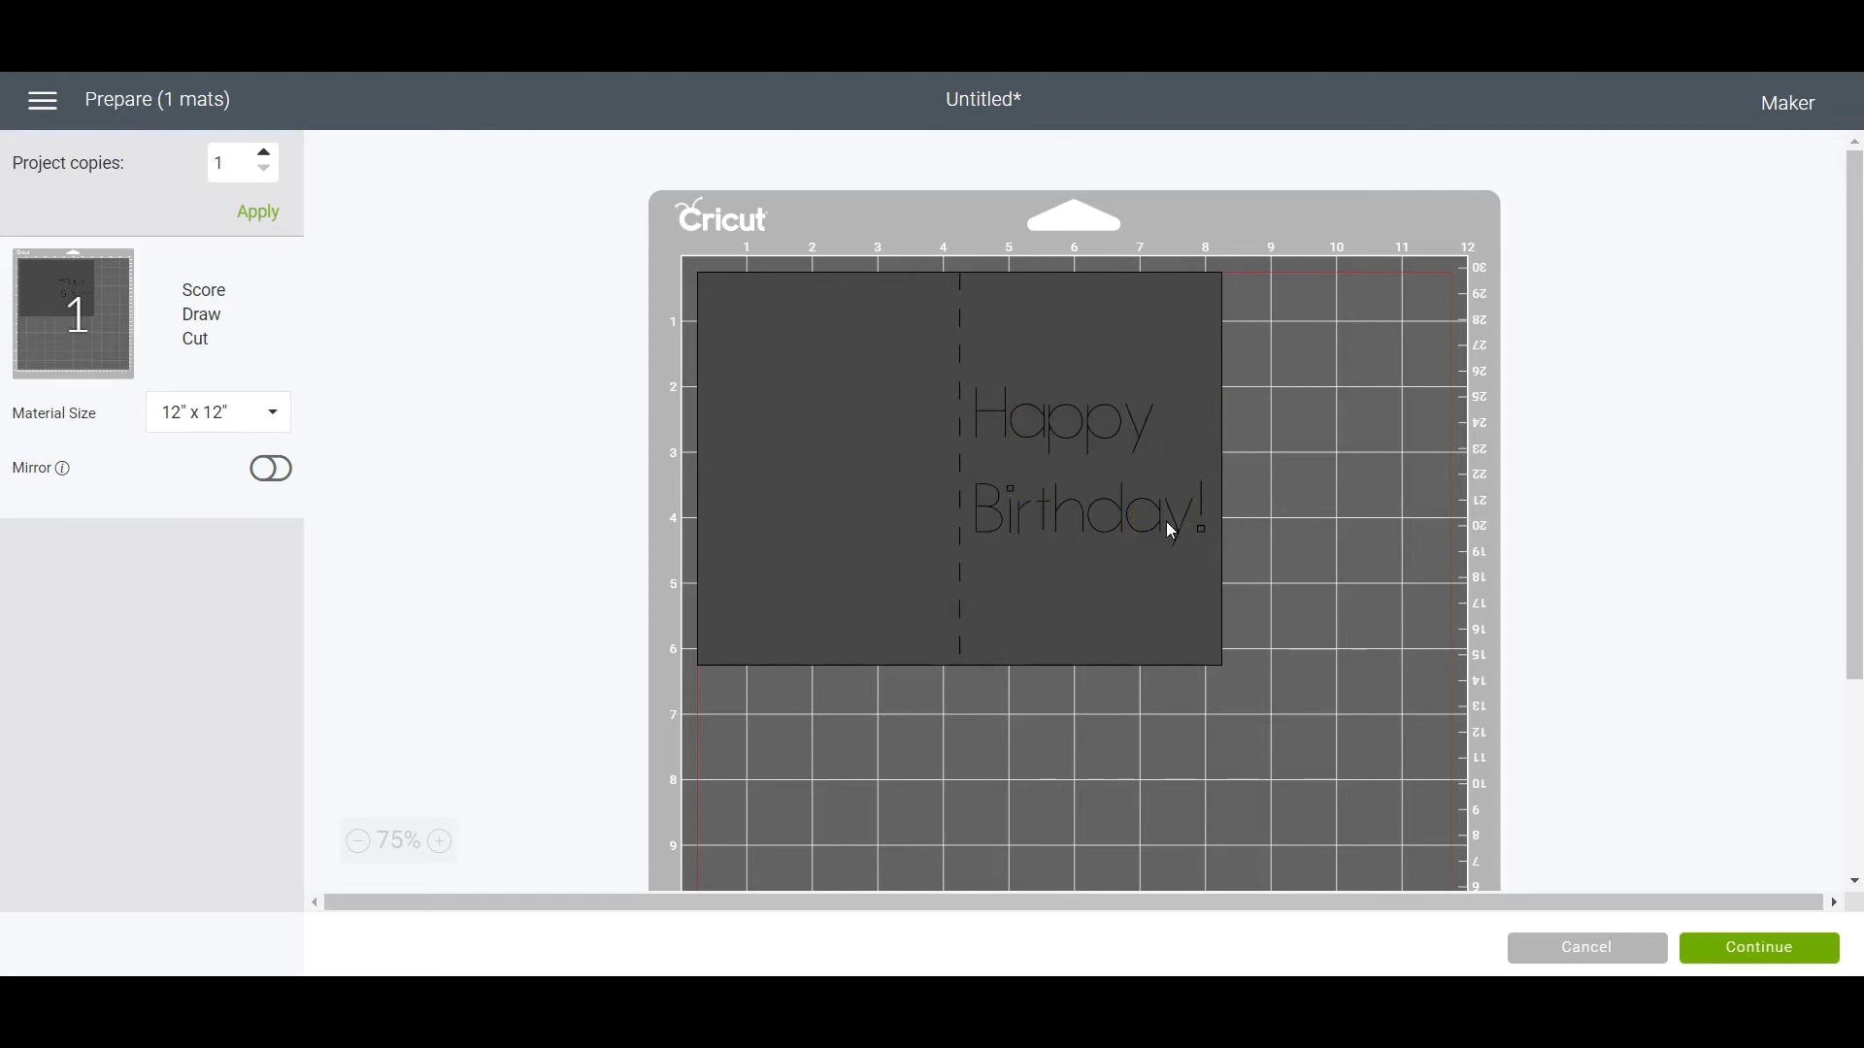
{"action": "left_click", "coordinate": [1609, 949]}
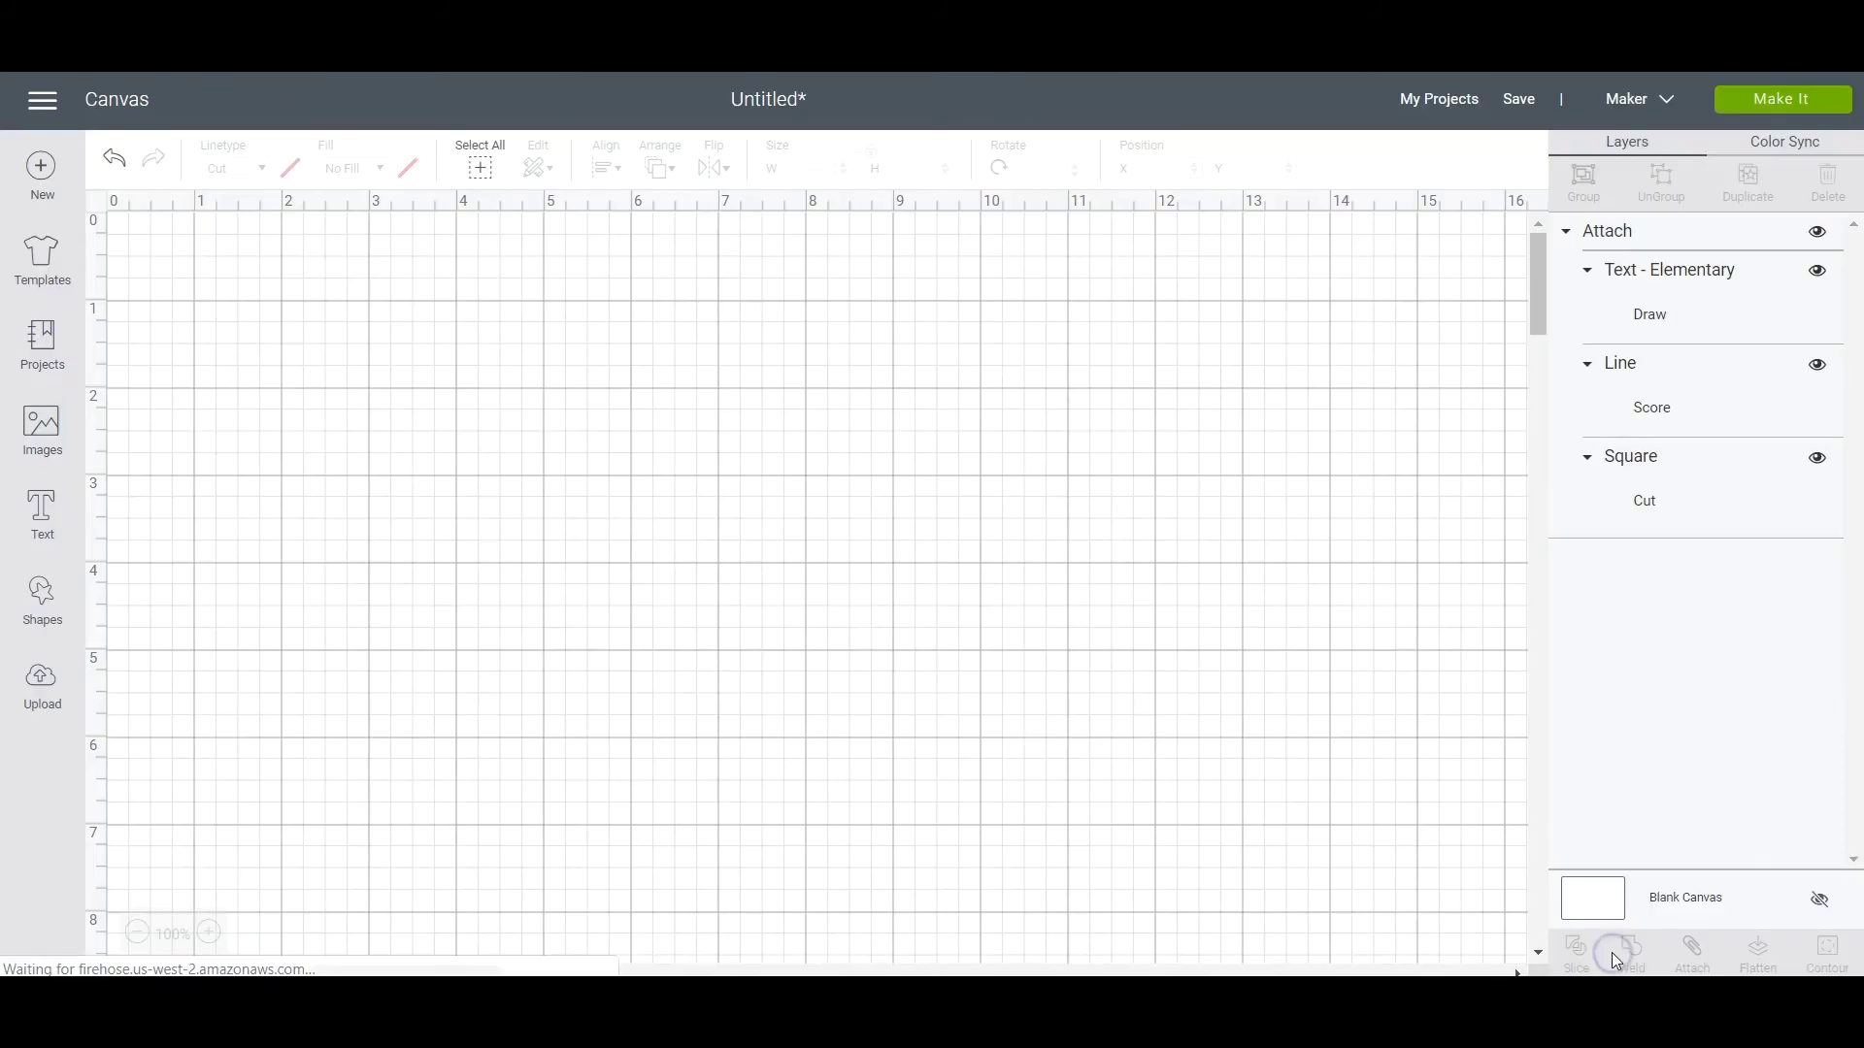
Detach the card's birthday text, score line and rectangle, and group them instead
{"action": "left_click_drag", "start_coordinate": [178, 266], "coordinate": [976, 840]}
{"action": "left_click", "coordinate": [1692, 946]}
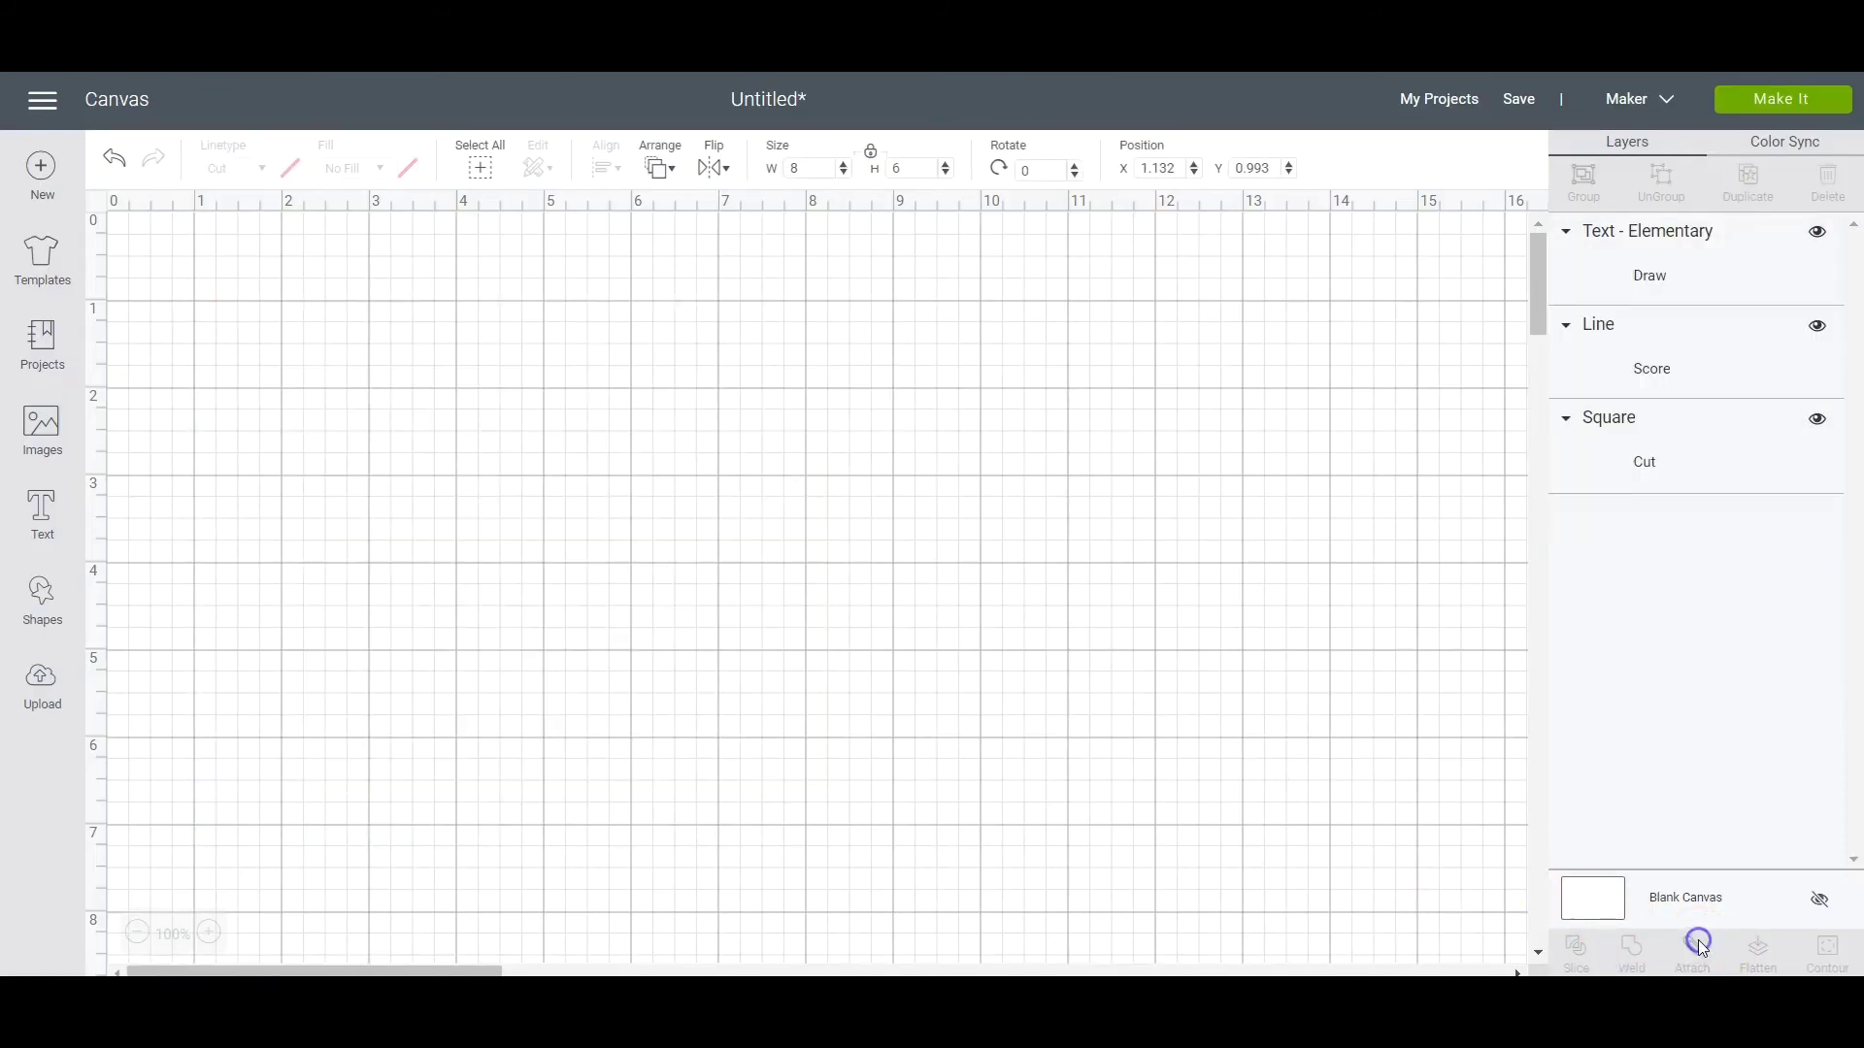
{"action": "left_click_drag", "start_coordinate": [178, 264], "coordinate": [1061, 861]}
{"action": "left_click", "coordinate": [1584, 179]}
Move the grouped card to about X 1.493, Y 0.813 on the canvas, and preview its mat layout
{"action": "left_click_drag", "start_coordinate": [551, 437], "coordinate": [533, 366]}
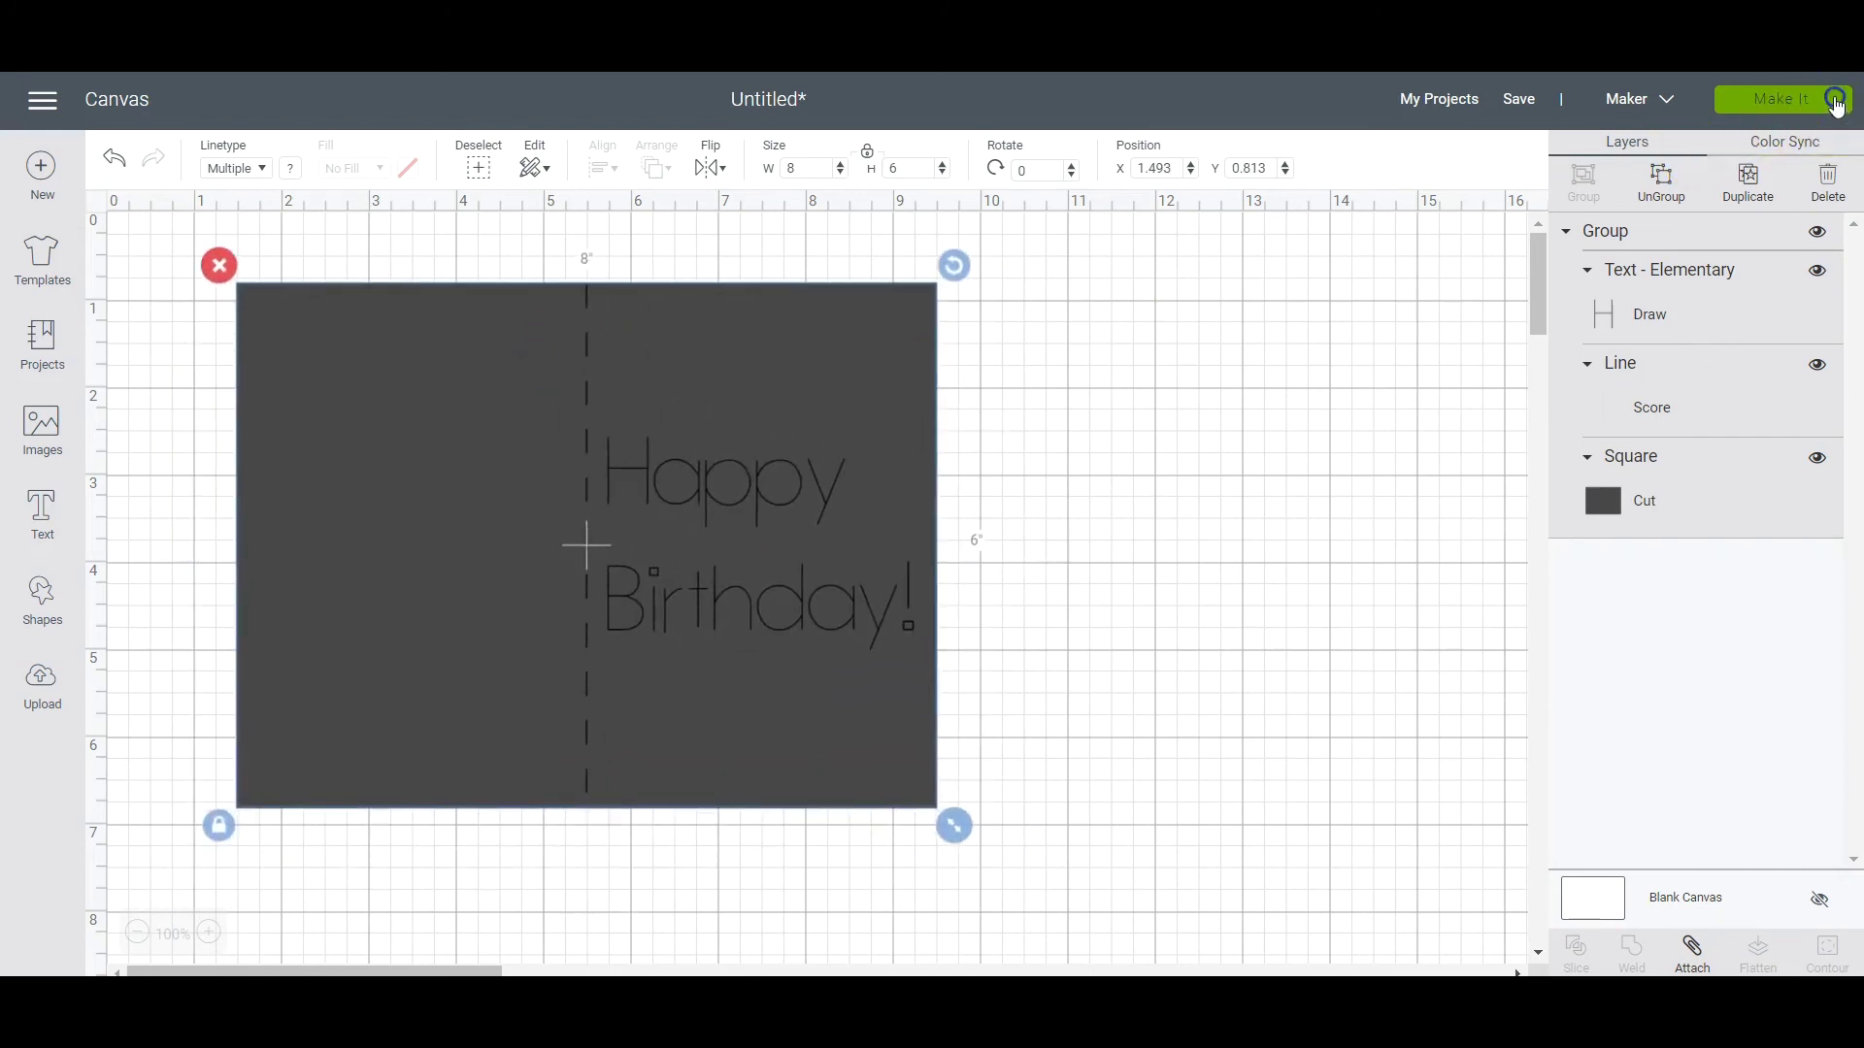
{"action": "left_click", "coordinate": [1834, 101]}
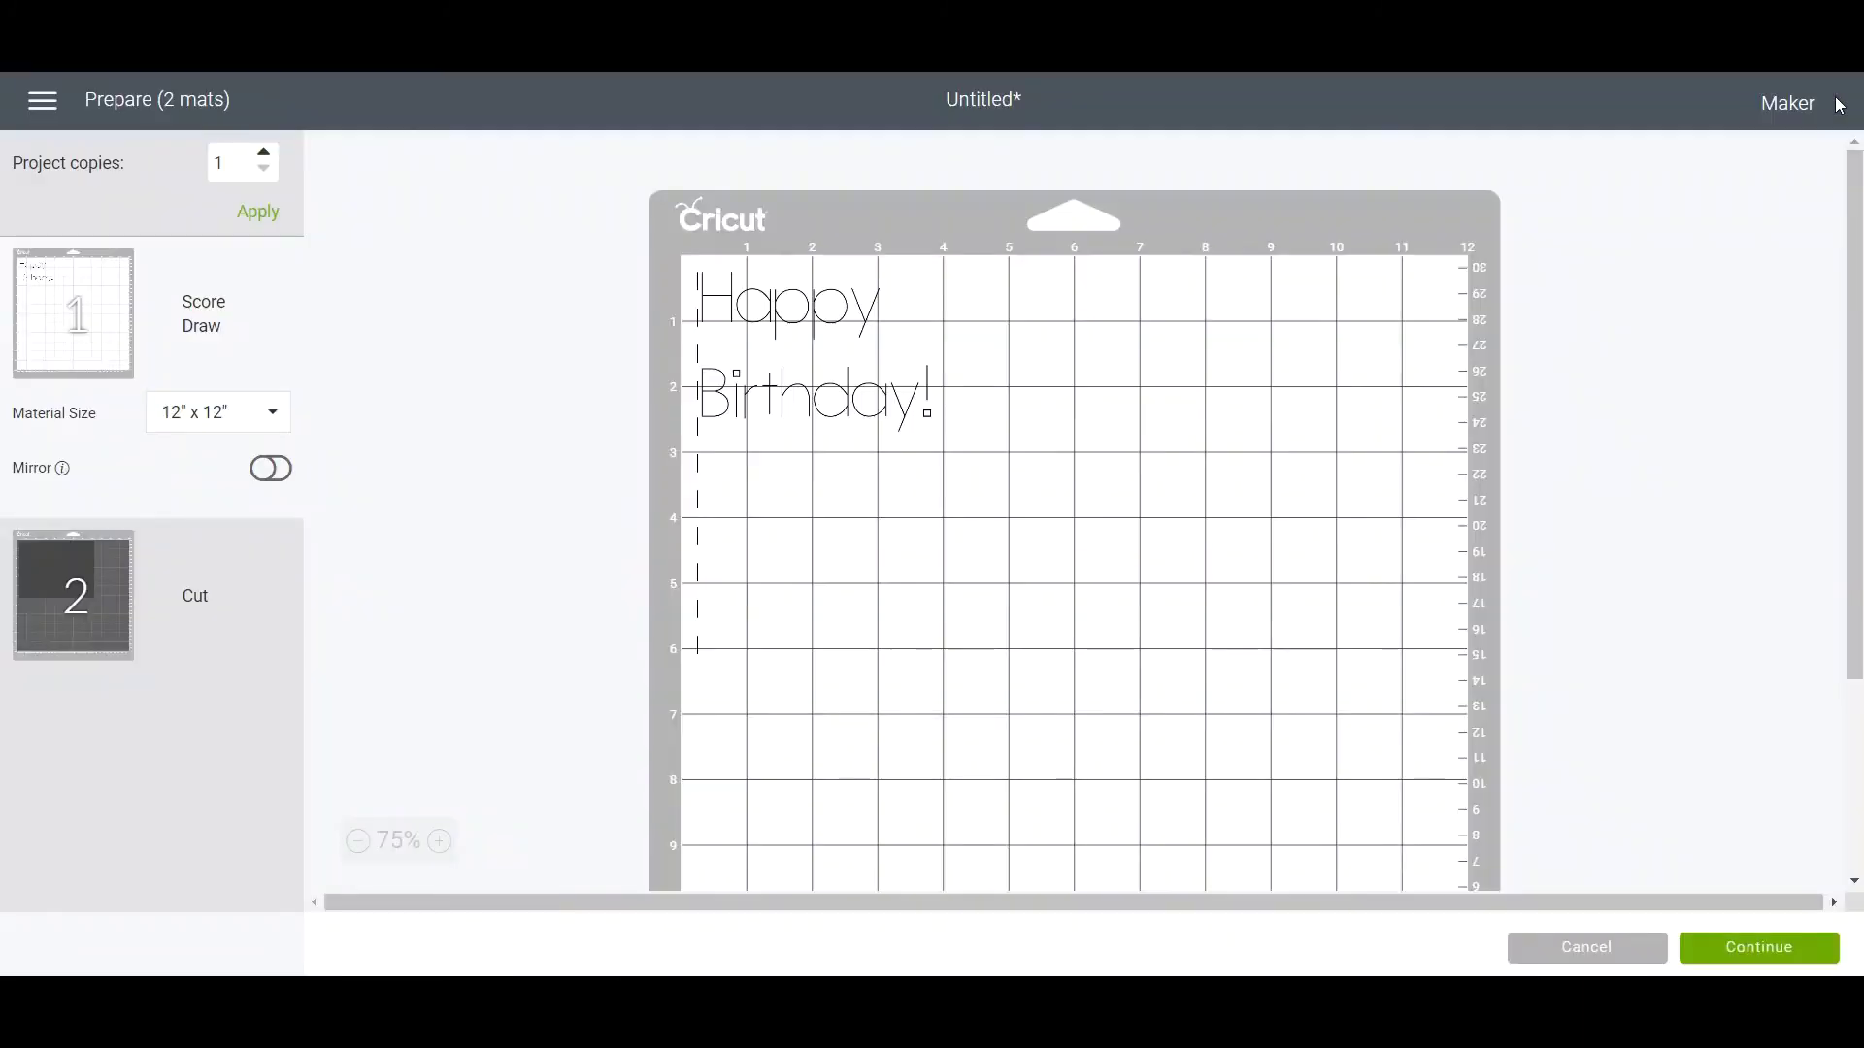